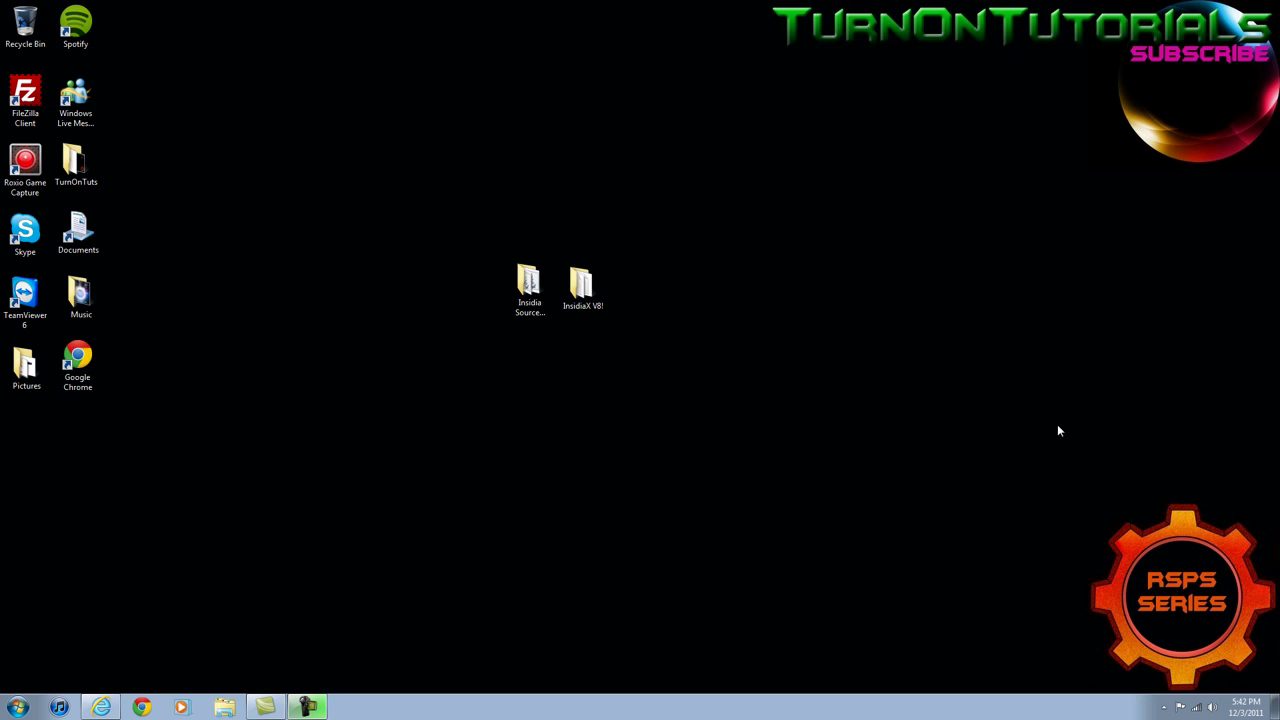
Step: Select both Insidia folders on the desktop, then clear the selection
drag(1023, 427, 1278, 659)
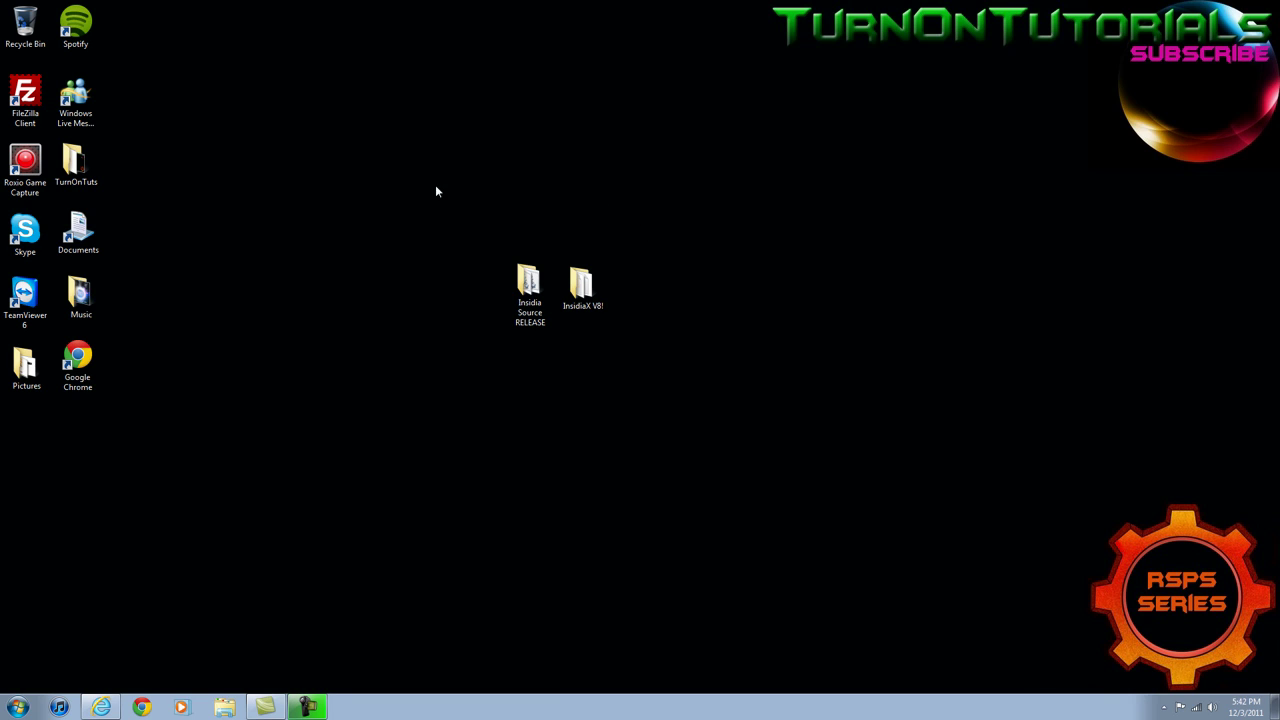
mouse_move(431, 191)
mouse_down()
mouse_move(684, 374)
mouse_move(328, 421)
mouse_up()
click(684, 374)
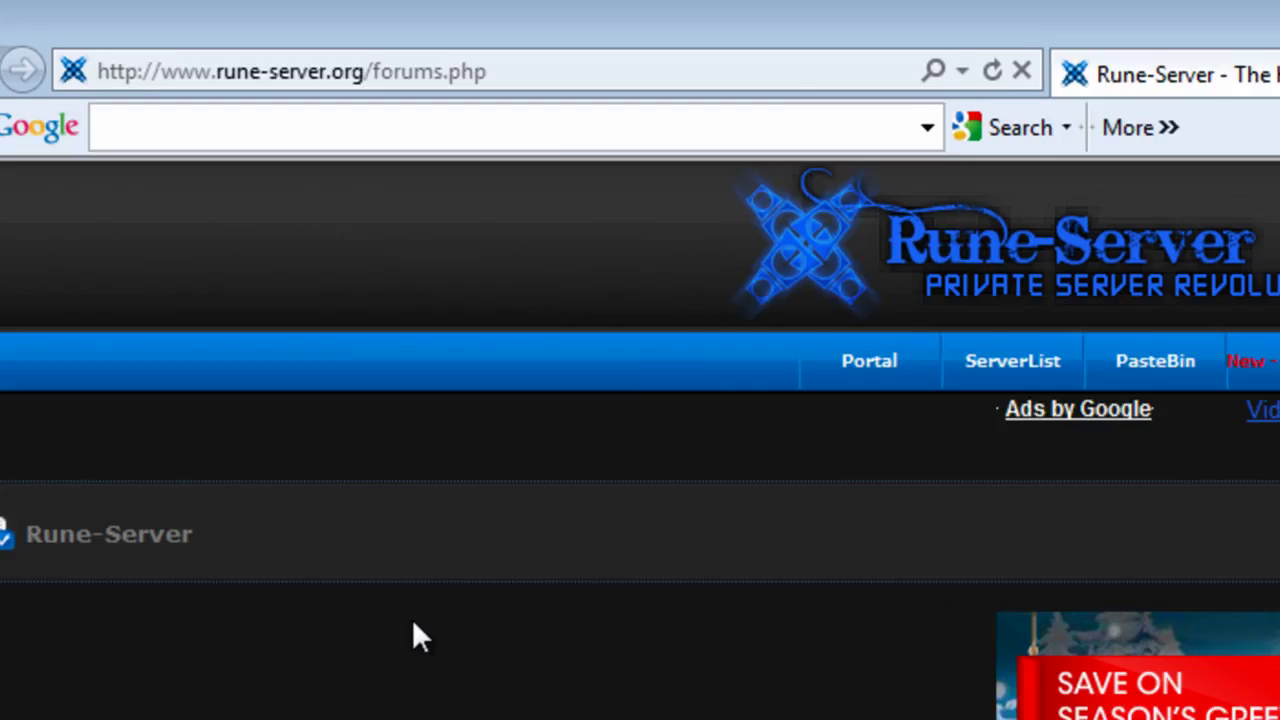
Step: Scroll the Rune-Server forum index down to the RuneScape Development section
scroll(180, 226, down, 3)
scroll(203, 358, down, 2)
scroll(180, 357, down, 3)
scroll(2, 347, down, 1)
scroll(8, 345, down, 1)
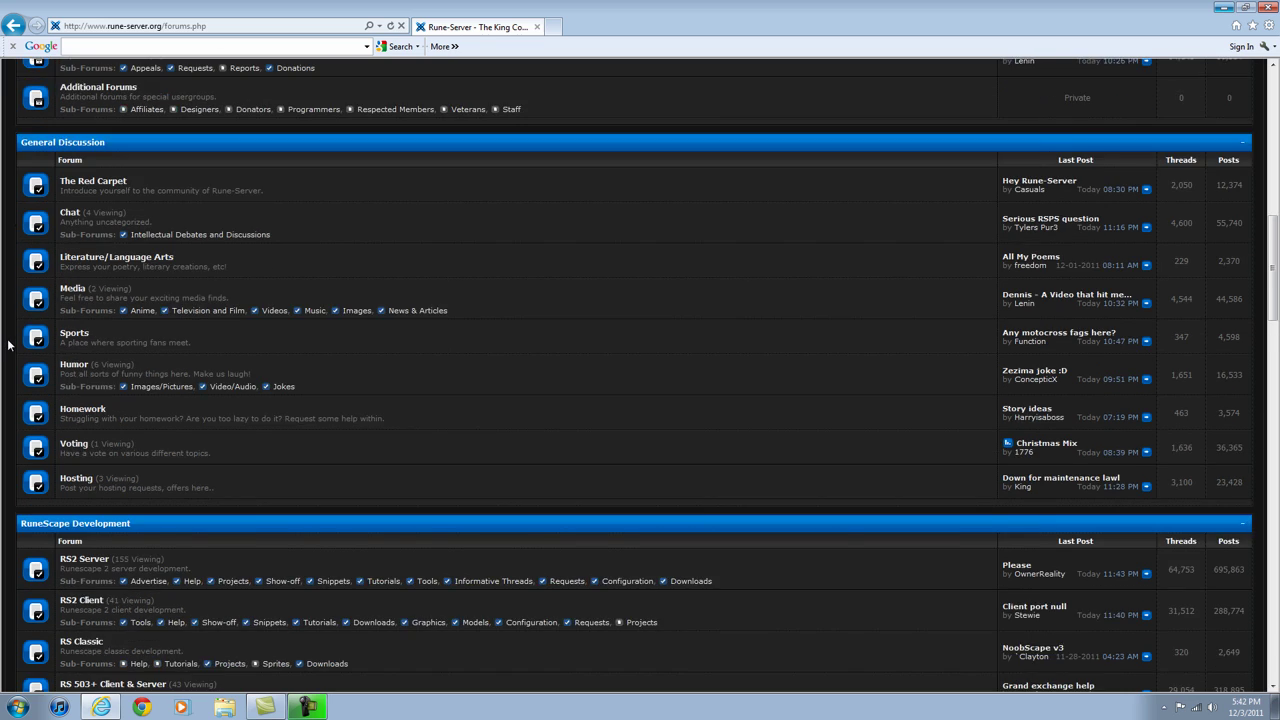
scroll(8, 345, down, 1)
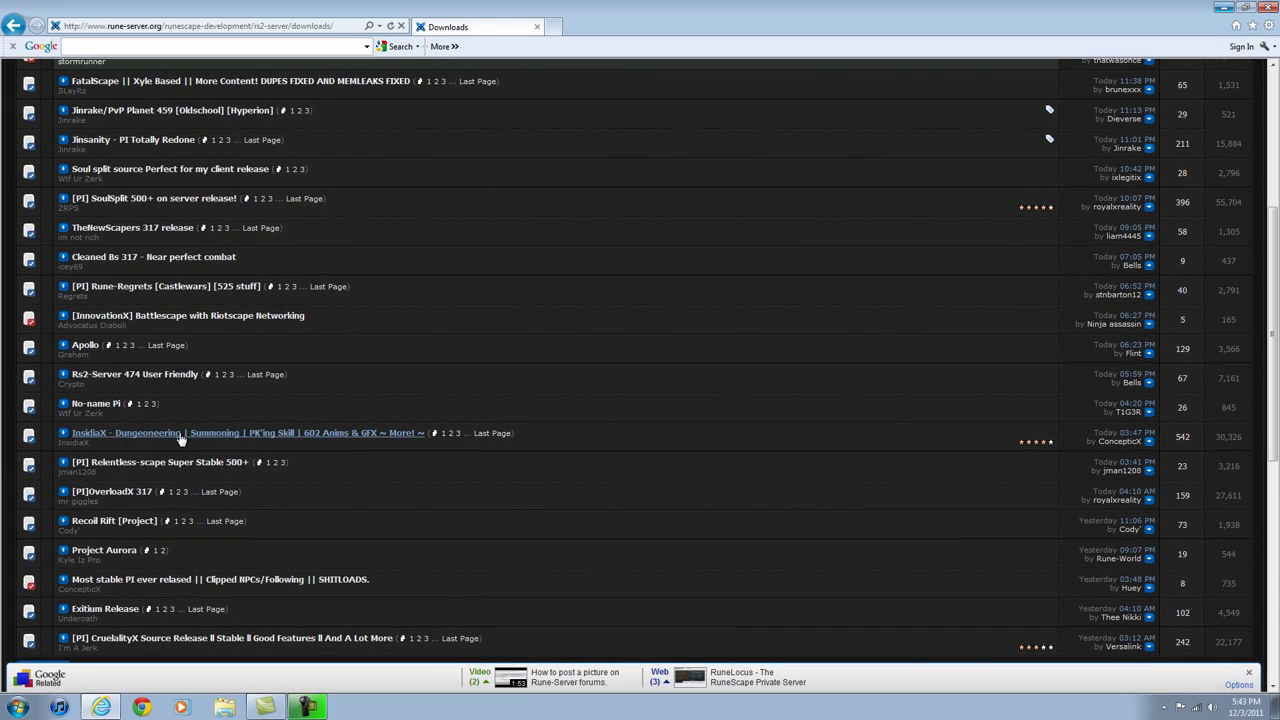
Step: Open the InsidiaX release thread and scroll through its post
click(181, 436)
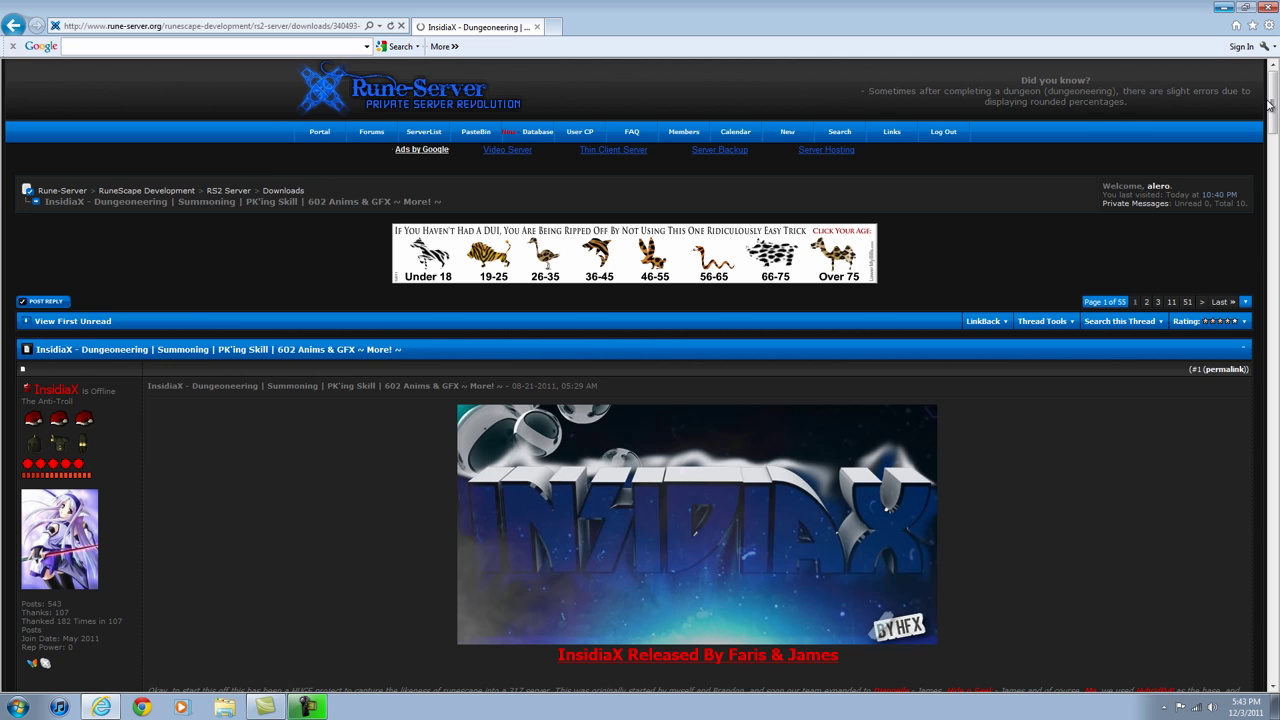
scroll(1273, 160, down, 3)
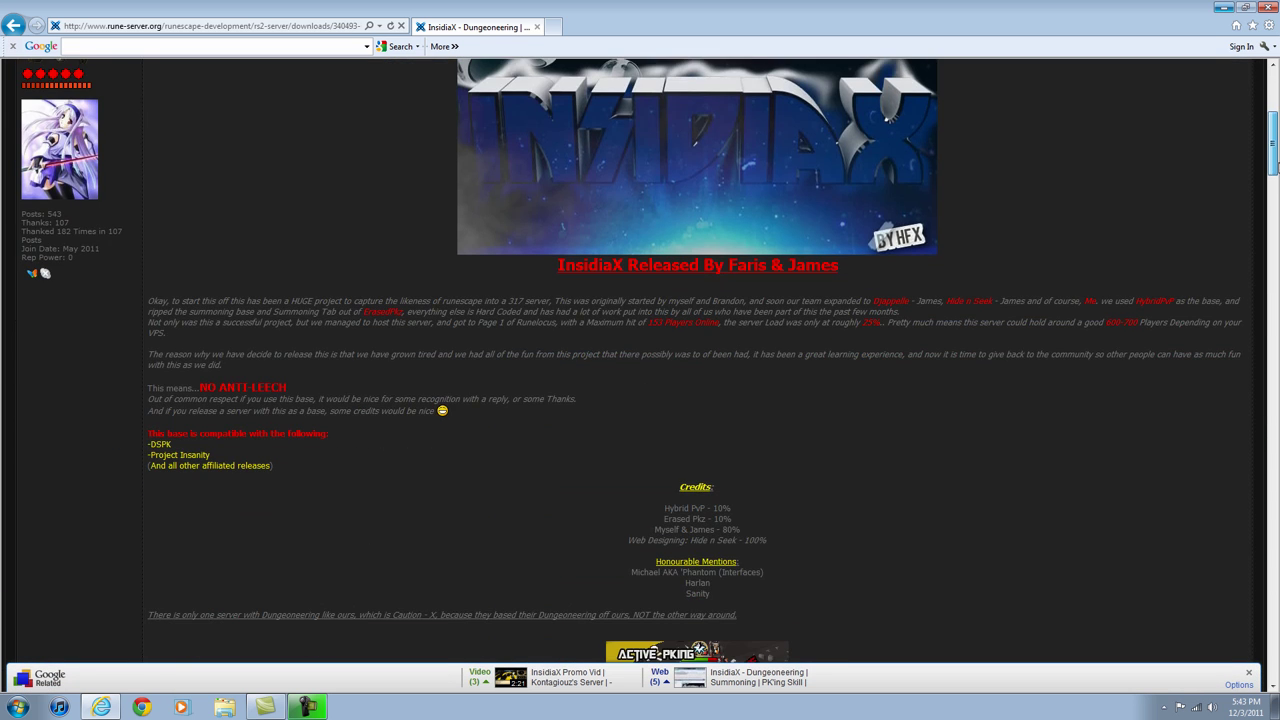
scroll(700, 360, down, 3)
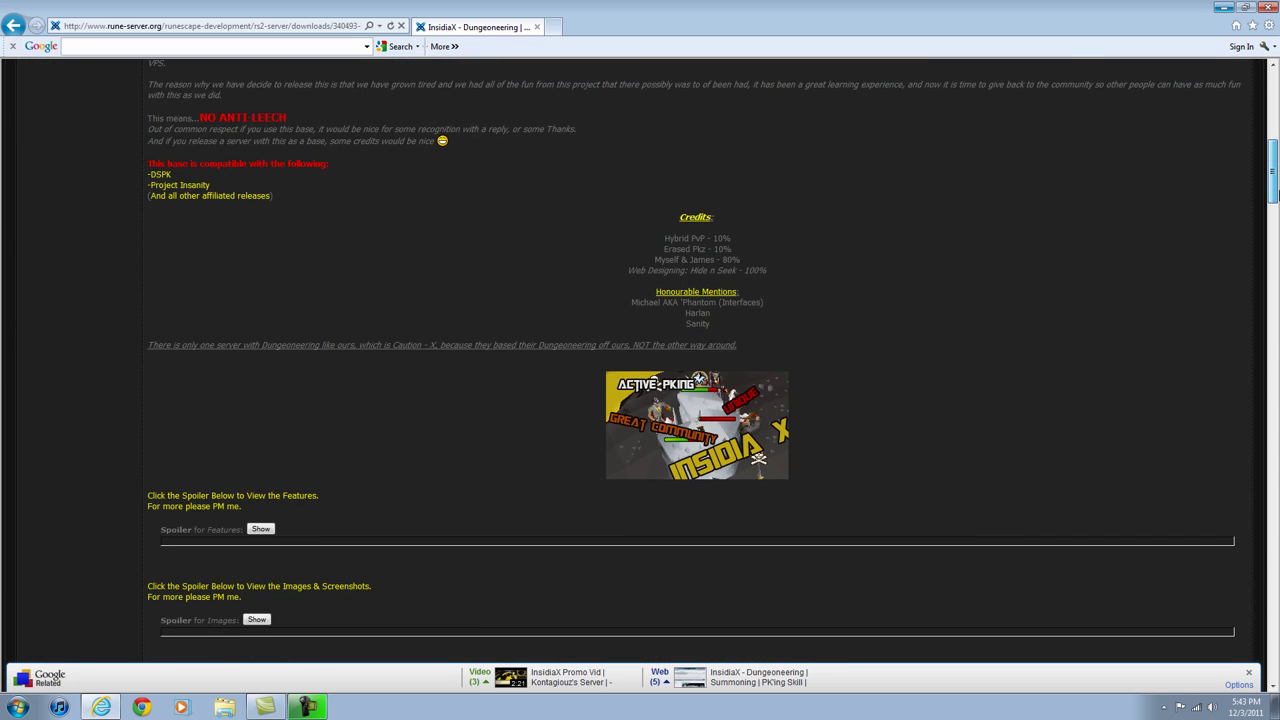
scroll(425, 258, down, 3)
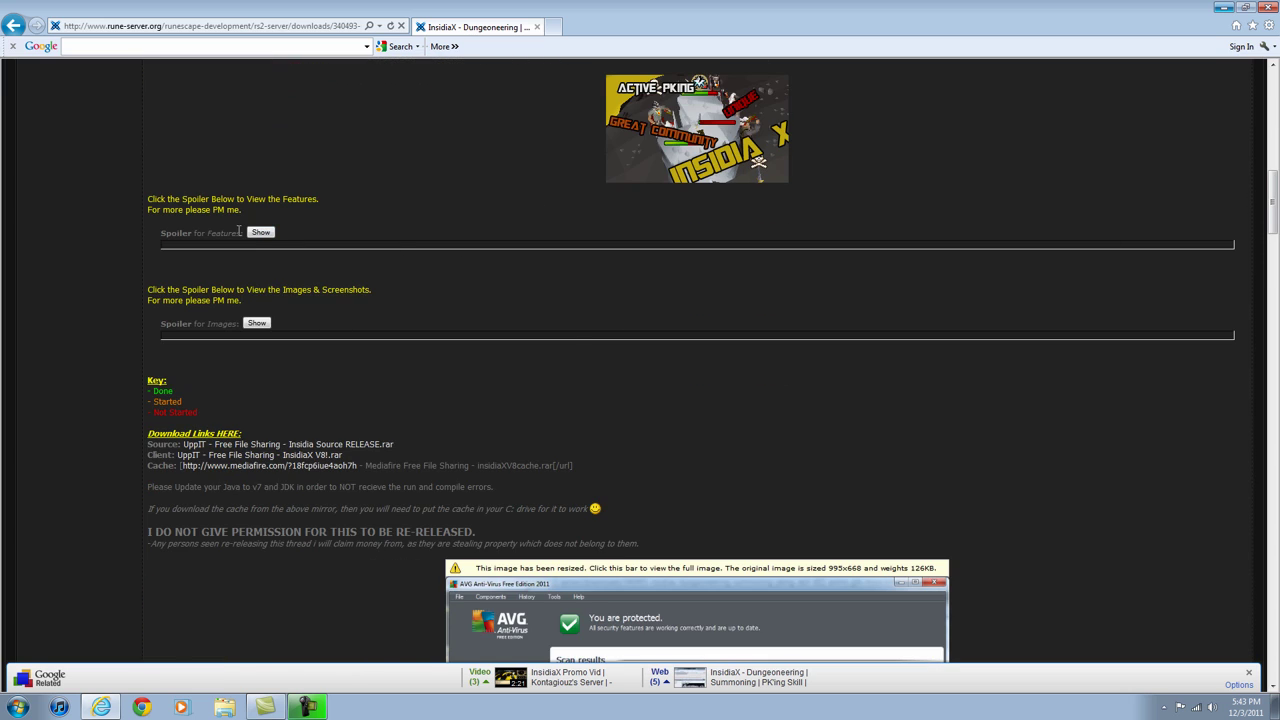
Step: Show and hide the thread's features list and screenshots spoilers
click(250, 234)
scroll(210, 290, down, 3)
scroll(207, 300, up, 3)
click(260, 233)
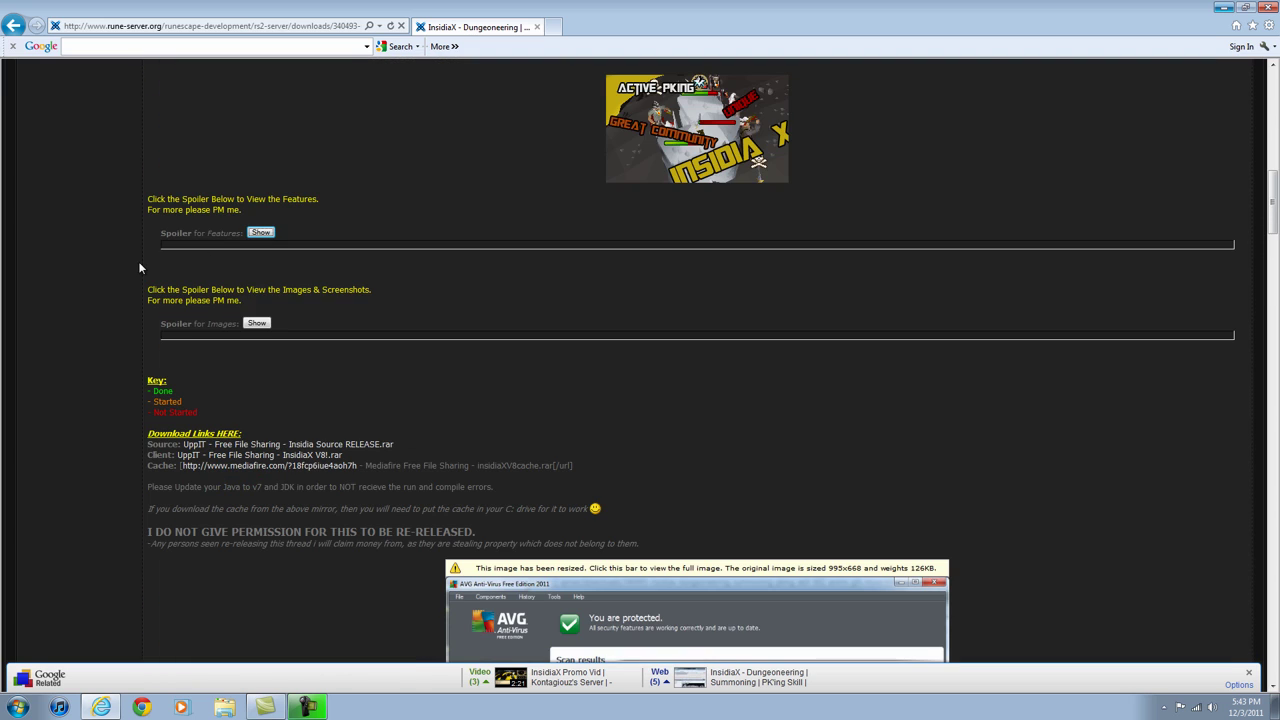
click(257, 324)
scroll(267, 338, down, 2)
scroll(265, 300, up, 1)
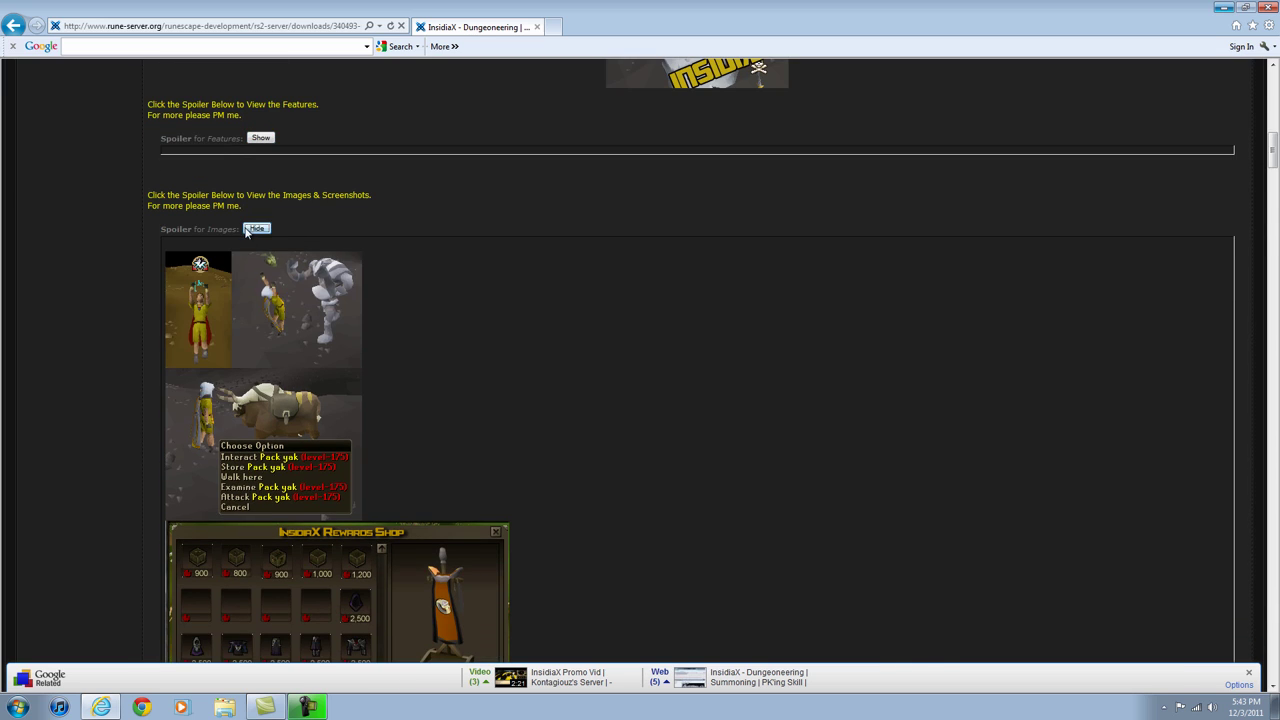
click(257, 228)
Step: Visit the Insidia Source RELEASE download page, close it, and minimize the browser
scroll(179, 247, down, 1)
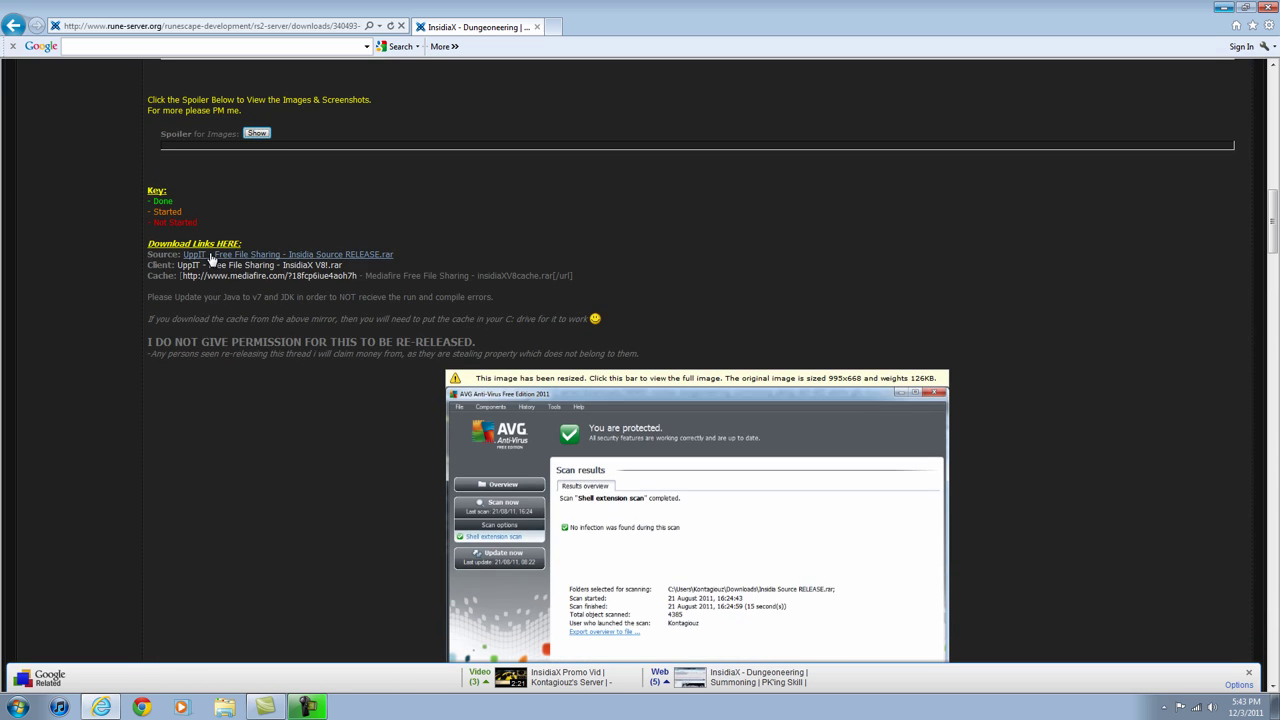
click(214, 258)
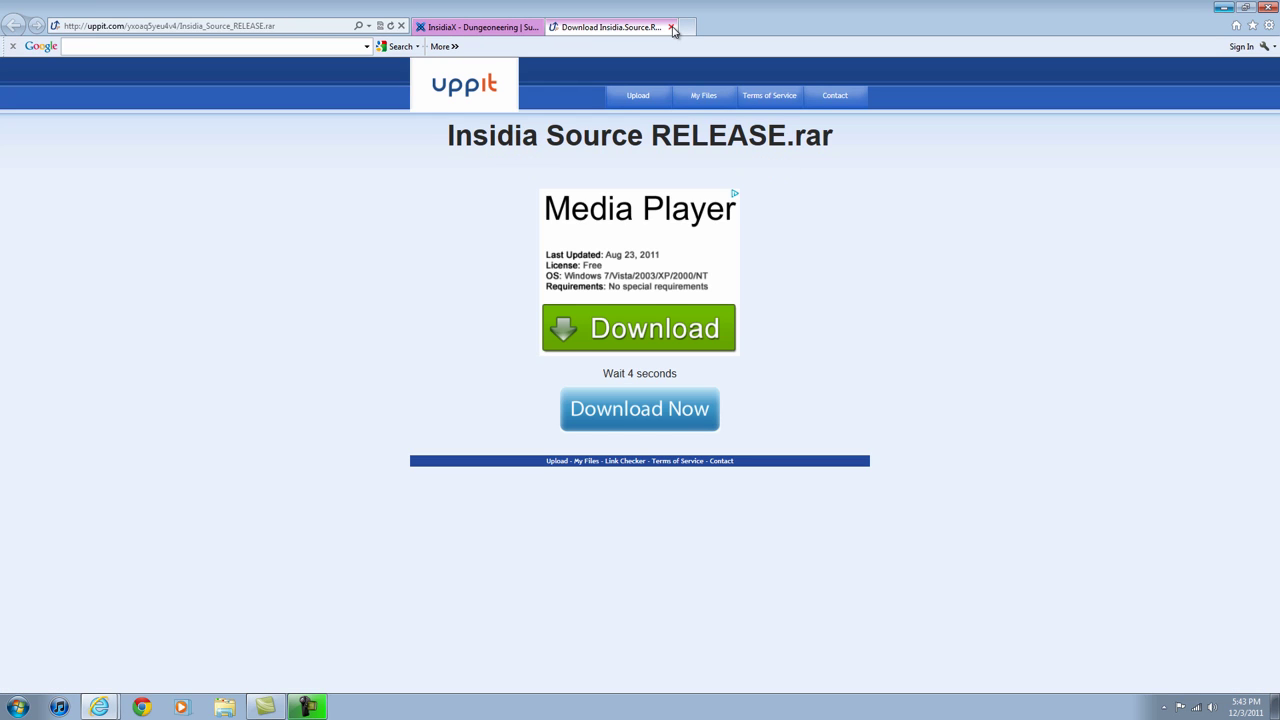
click(672, 28)
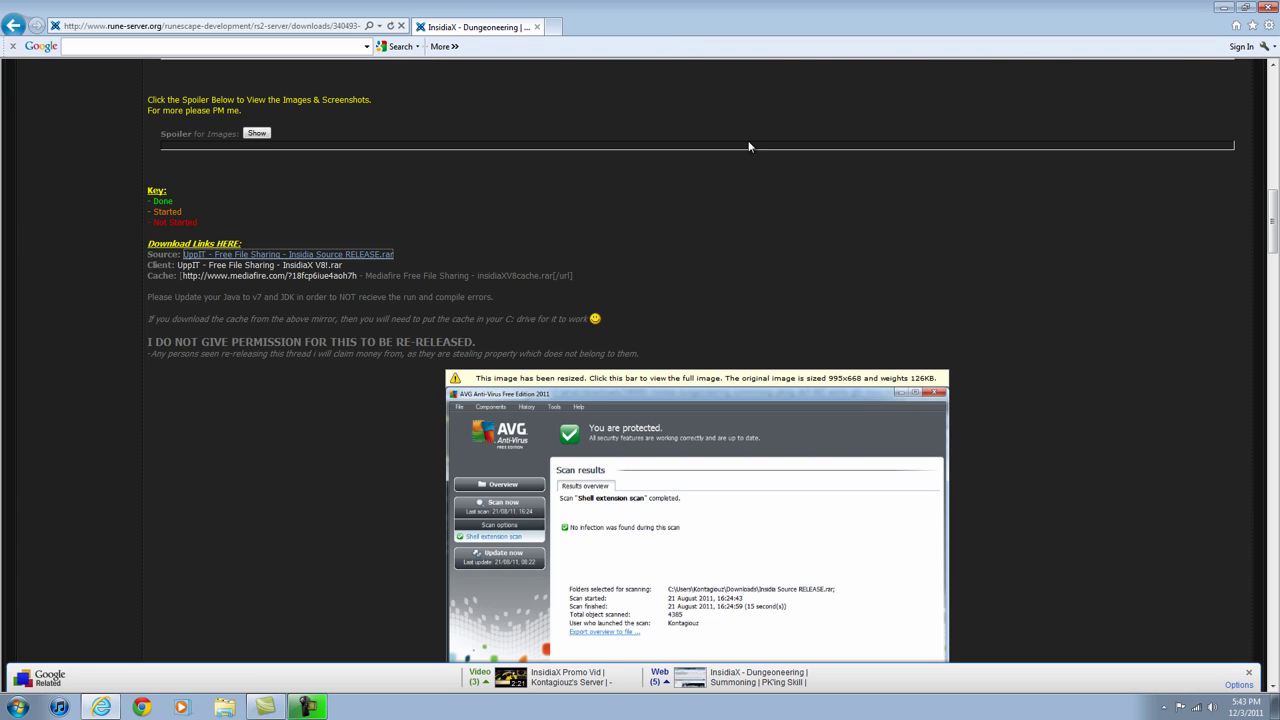
click(1224, 7)
Step: Open the Insidia Source RELEASE folder and edit run.bat in Notepad
drag(417, 209, 719, 376)
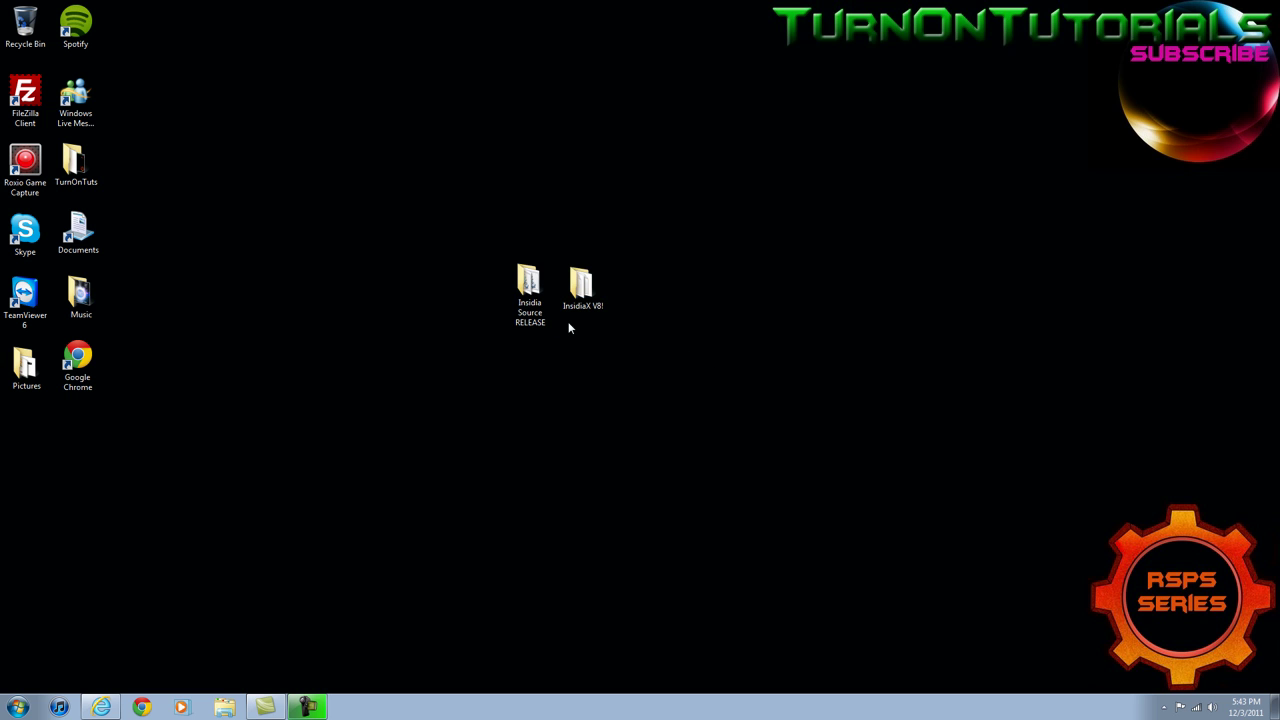
click(583, 290)
click(530, 288)
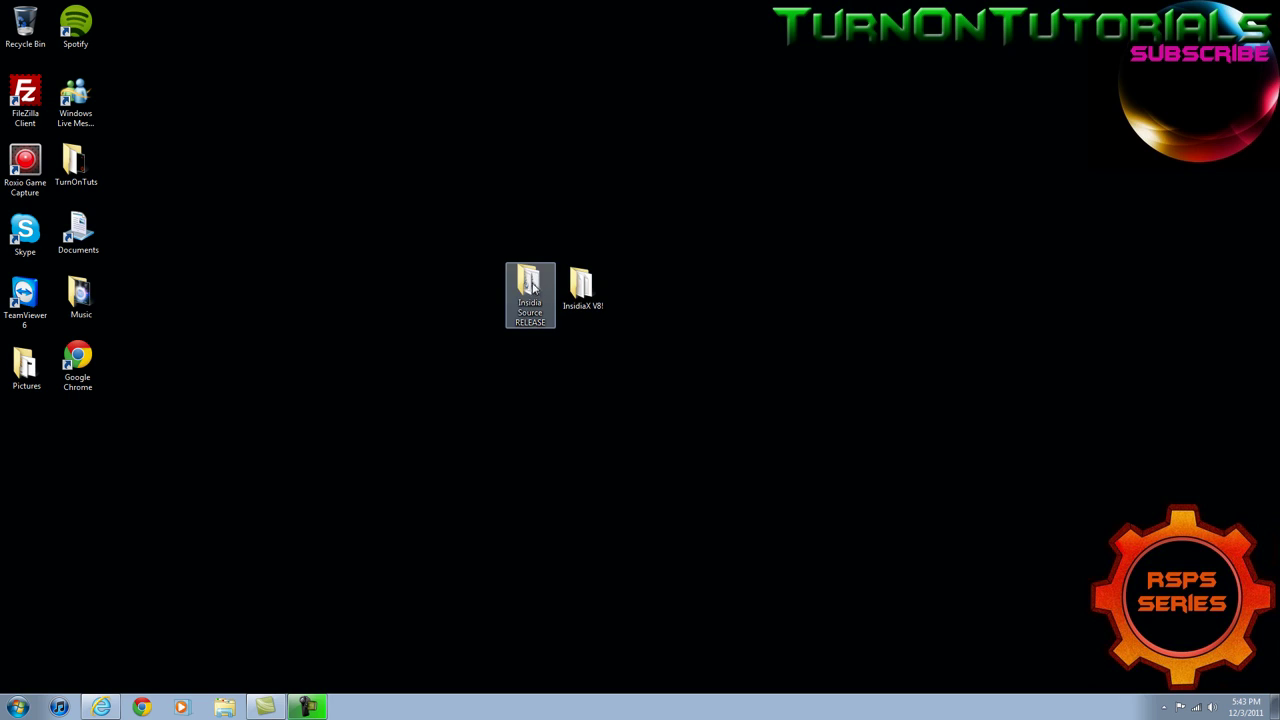
double_click(540, 272)
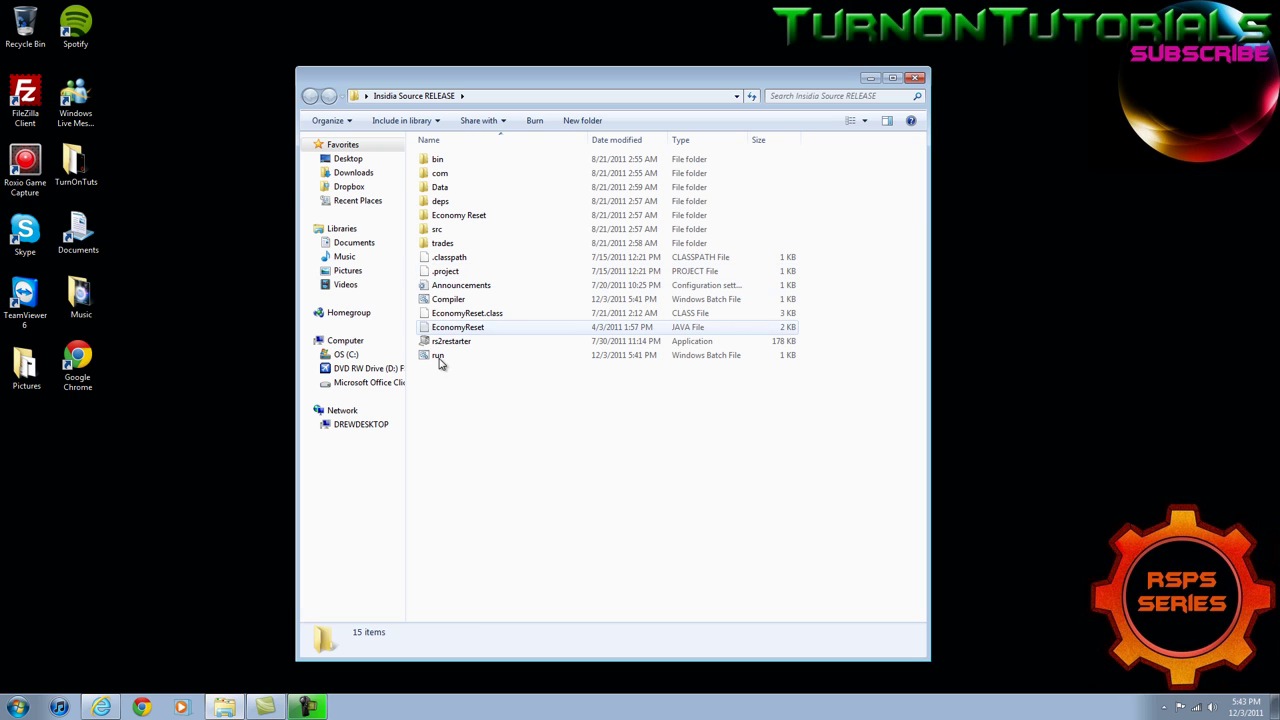
right_click(443, 357)
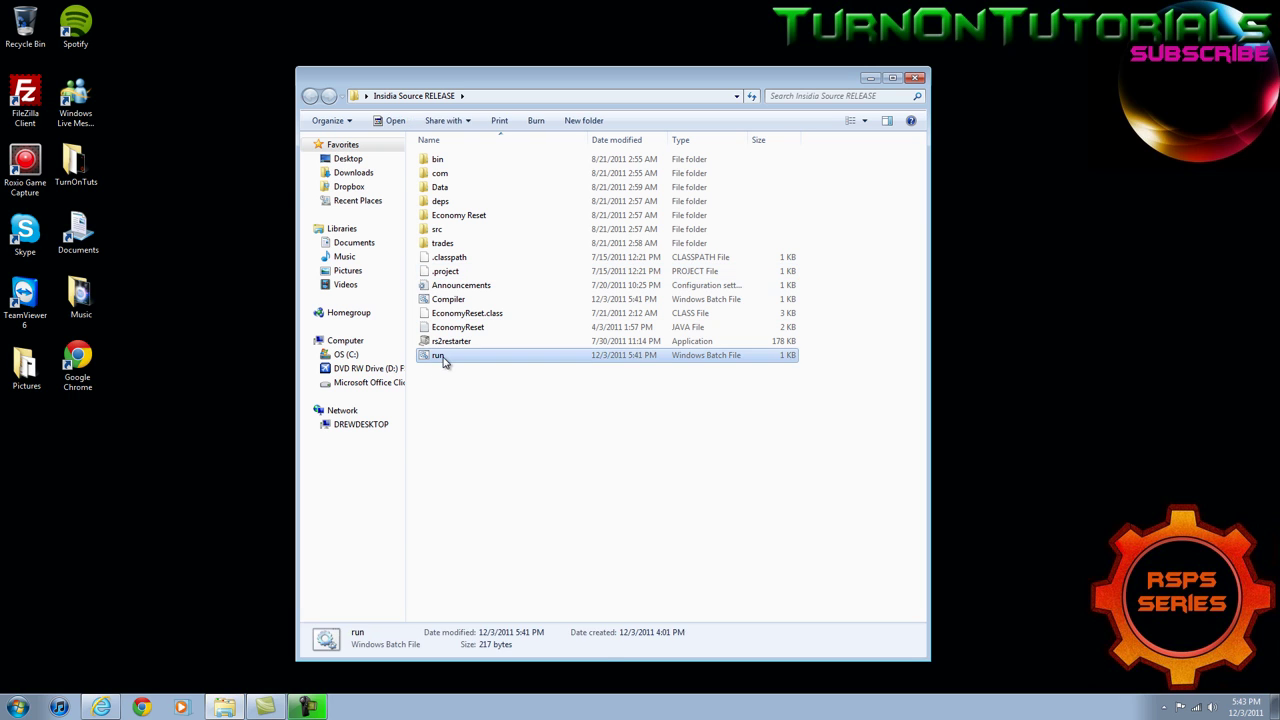
click(473, 383)
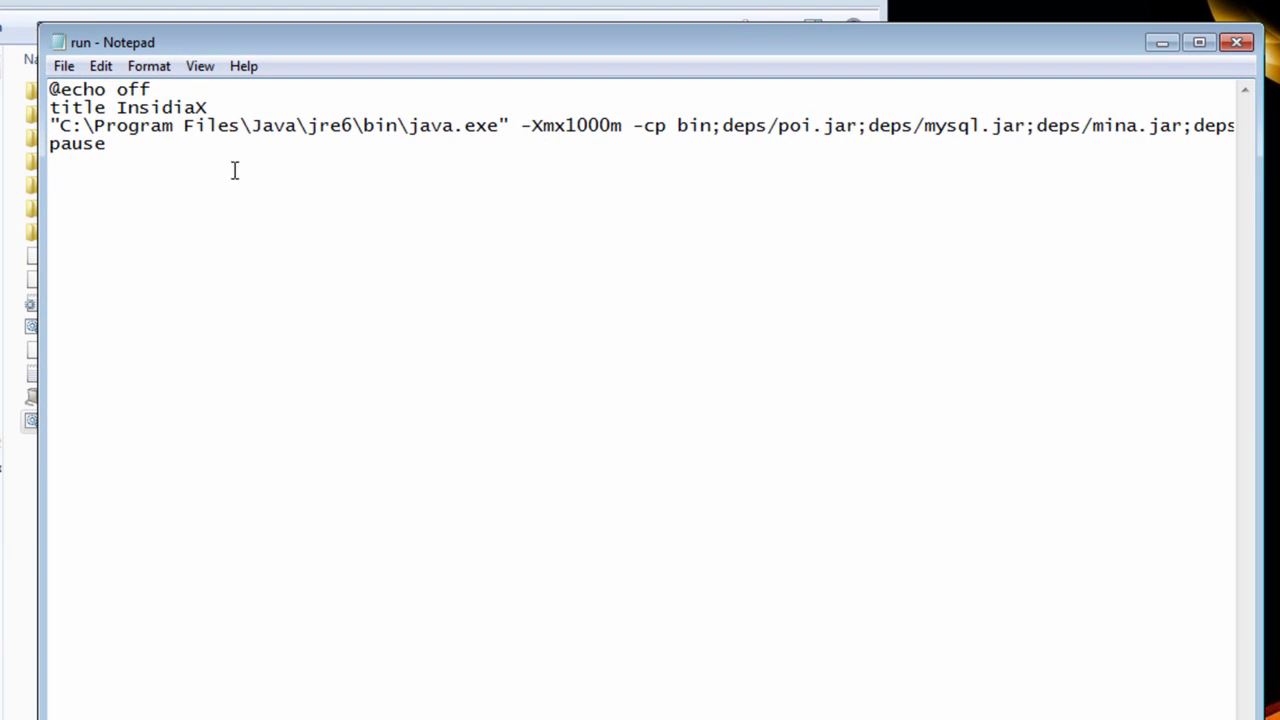
Step: Add ' (x86)' after Program Files in run.bat's Java path and delete jre6
click(150, 149)
key(ctrl+a)
click(160, 158)
click(241, 125)
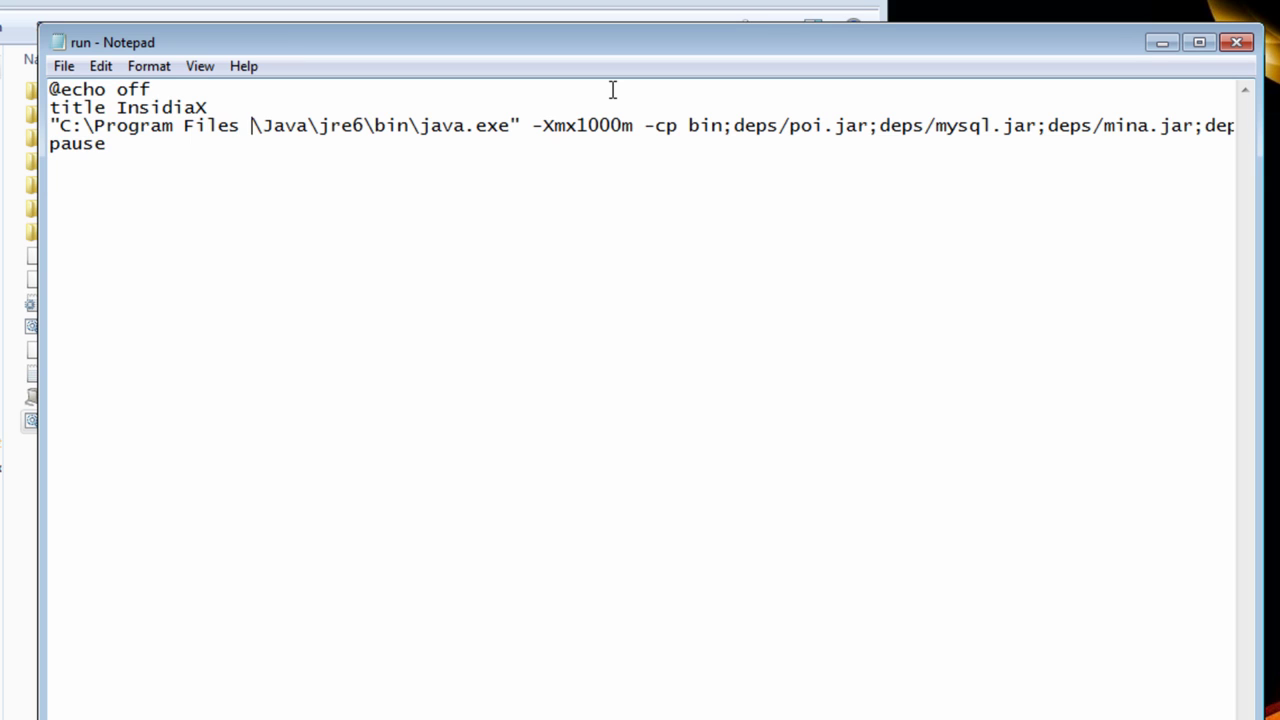
text((x86))
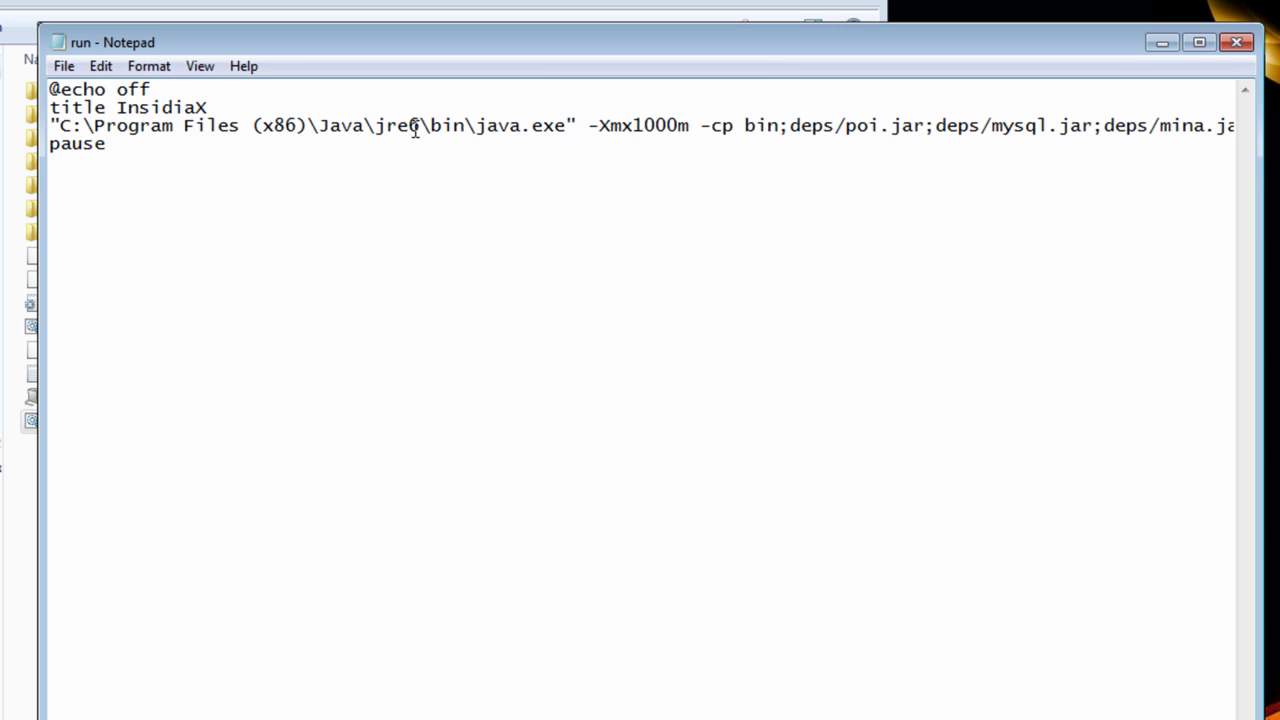
drag(415, 128, 240, 128)
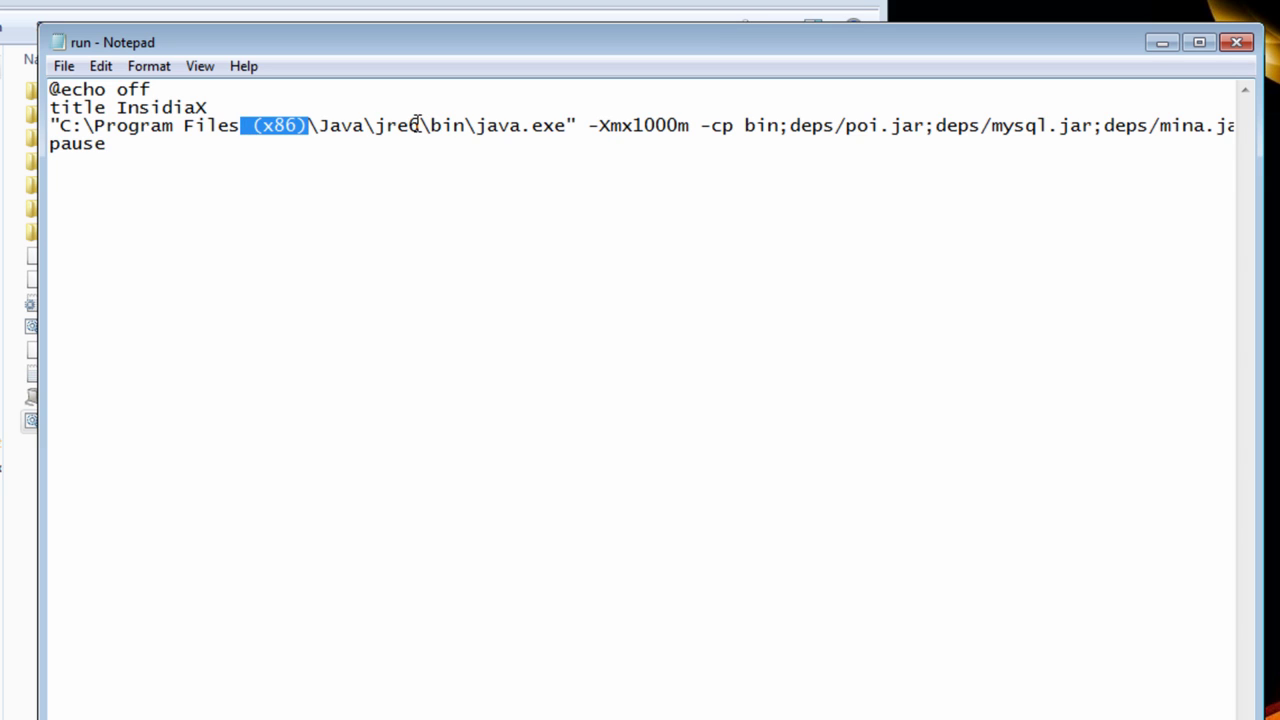
drag(420, 125, 378, 125)
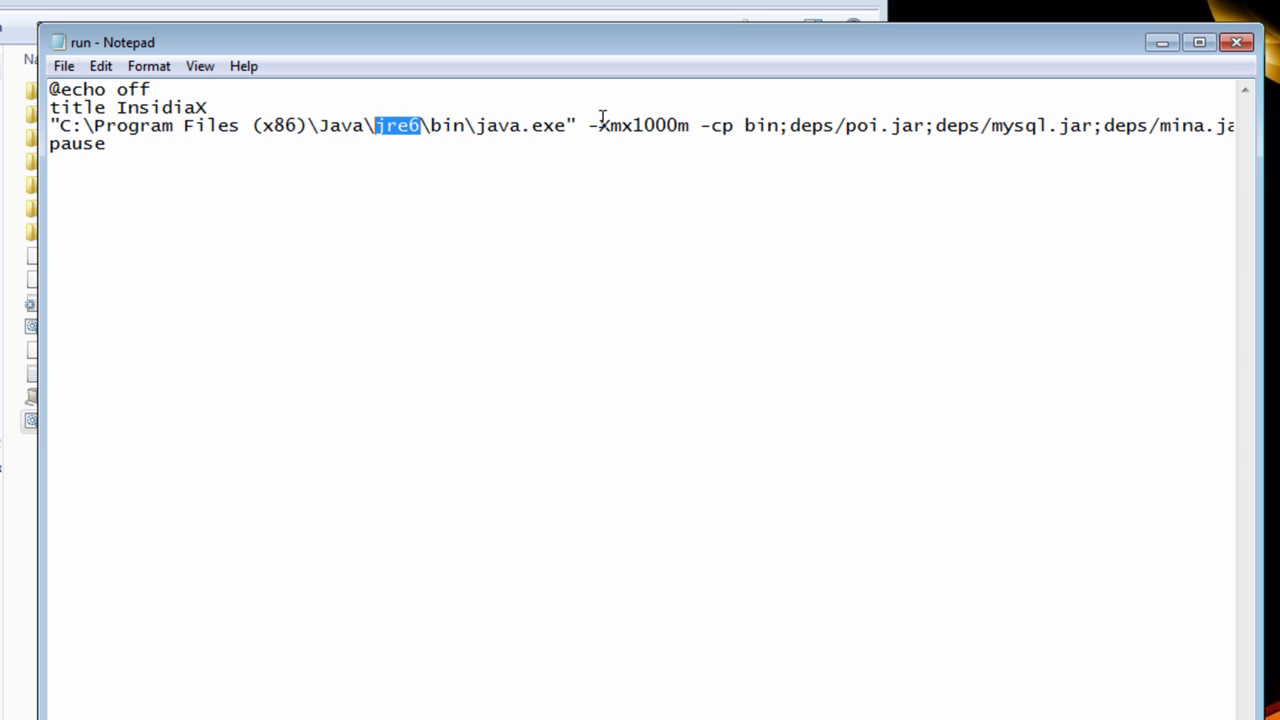
key(BackSpace)
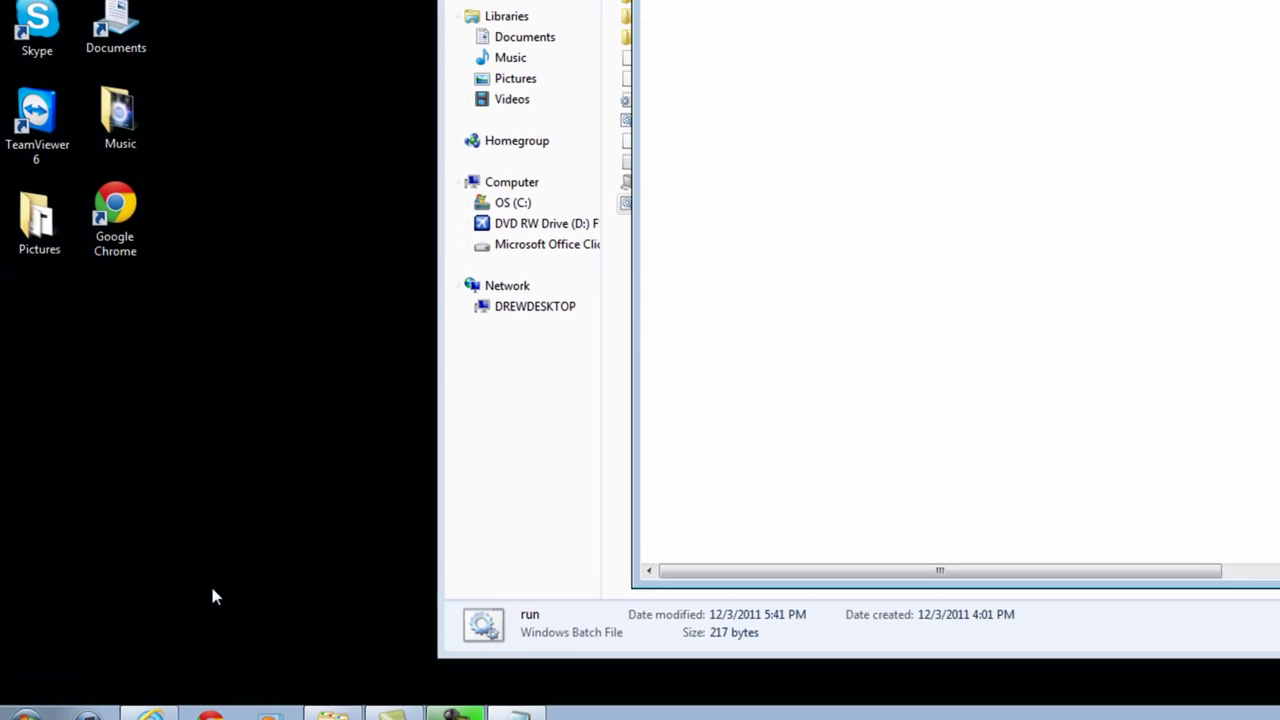
Step: Browse to the C:\Program Files (x86)\Java folder in Explorer
key(super)
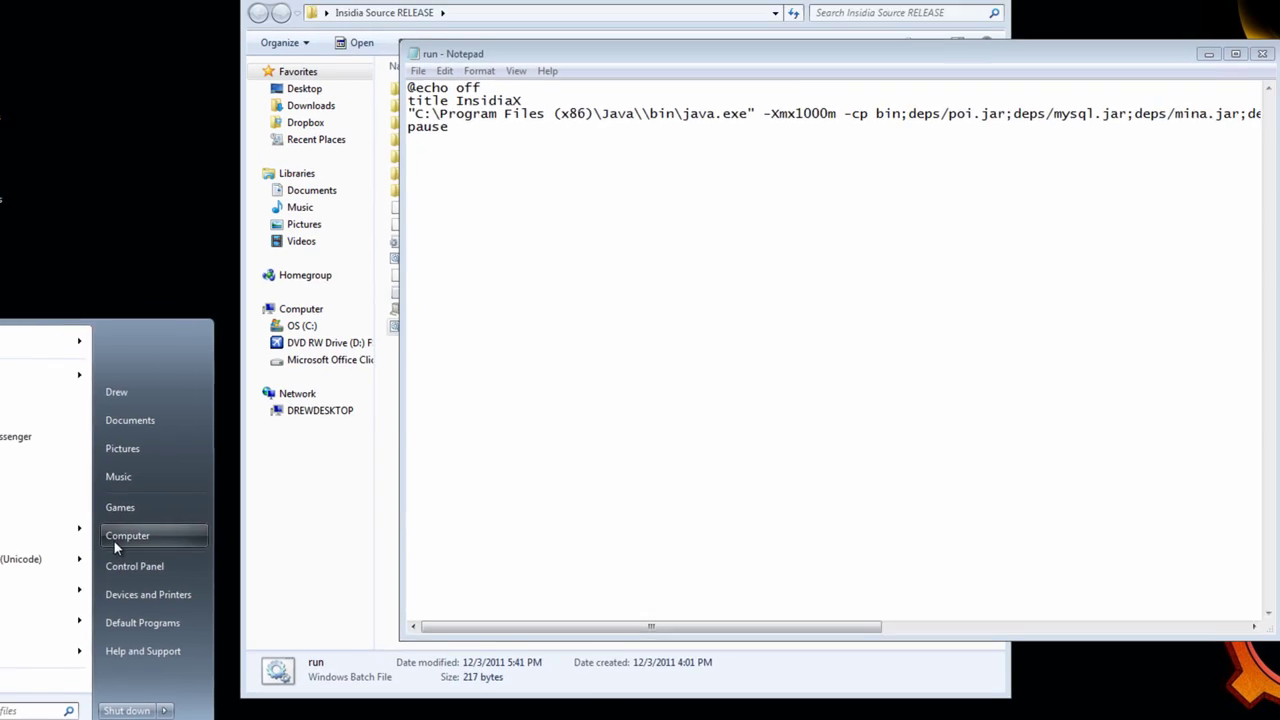
click(301, 458)
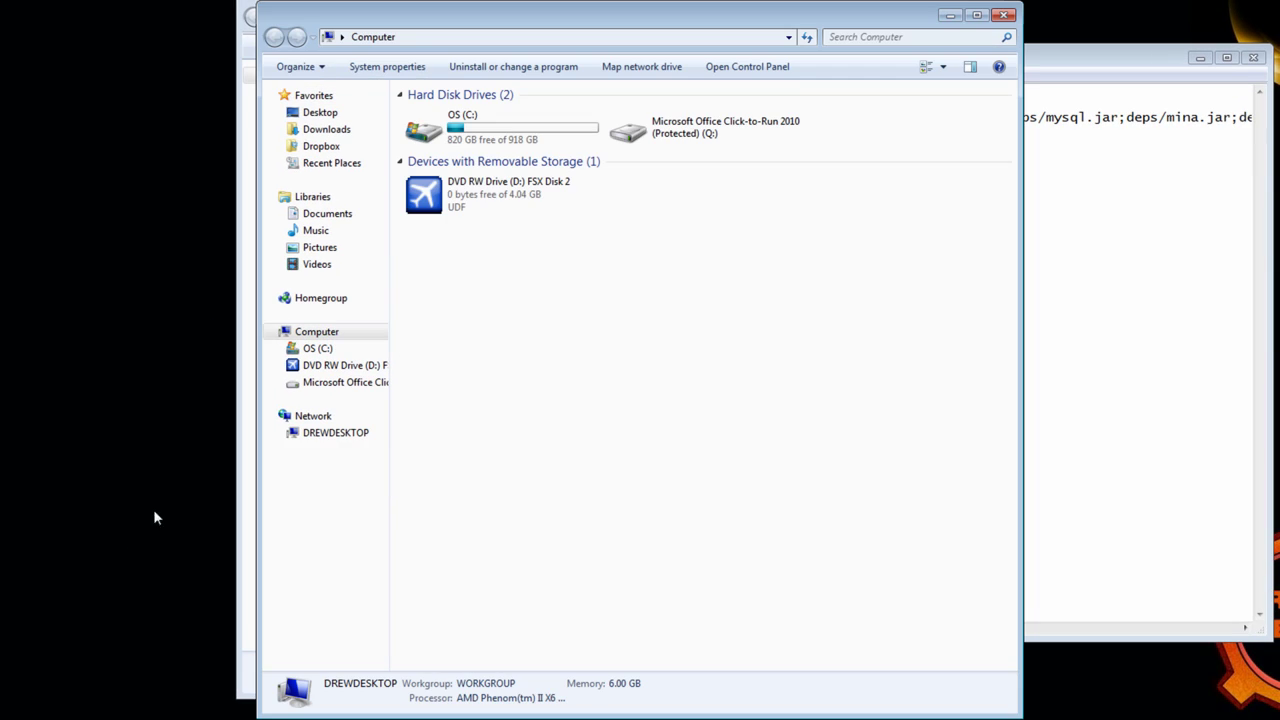
double_click(490, 128)
scroll(495, 400, down, 5)
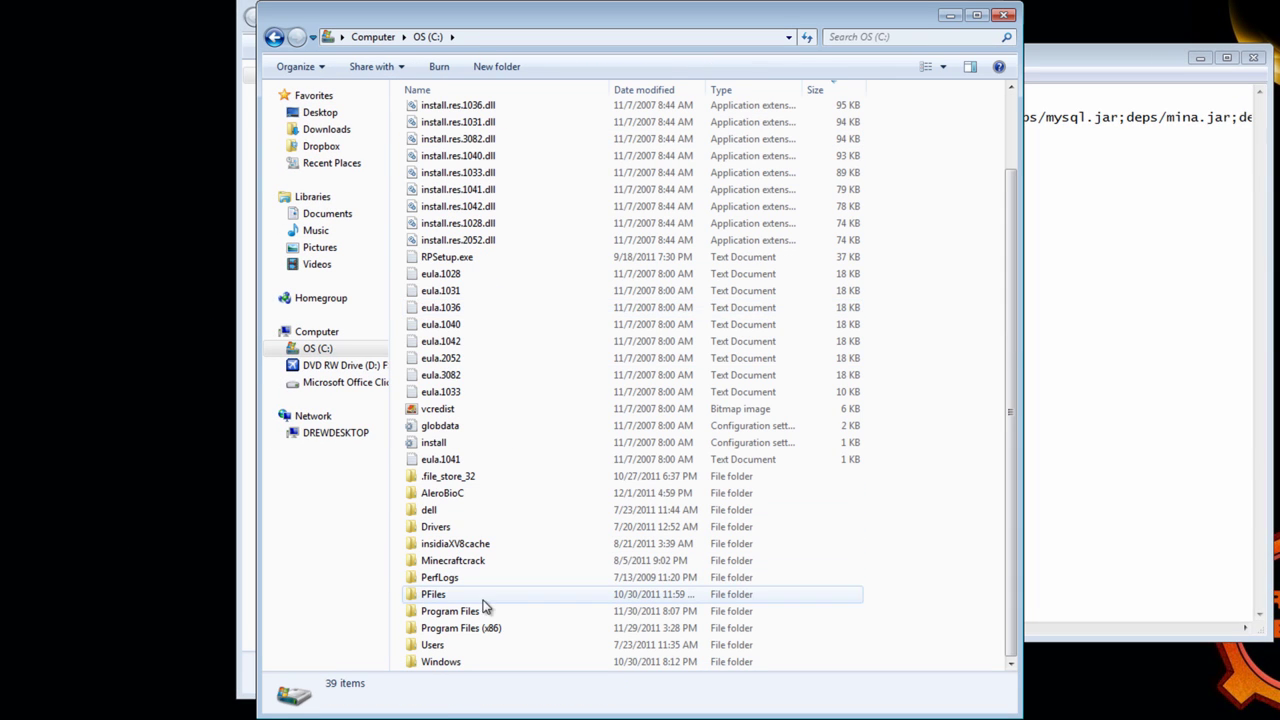
click(481, 634)
double_click(481, 630)
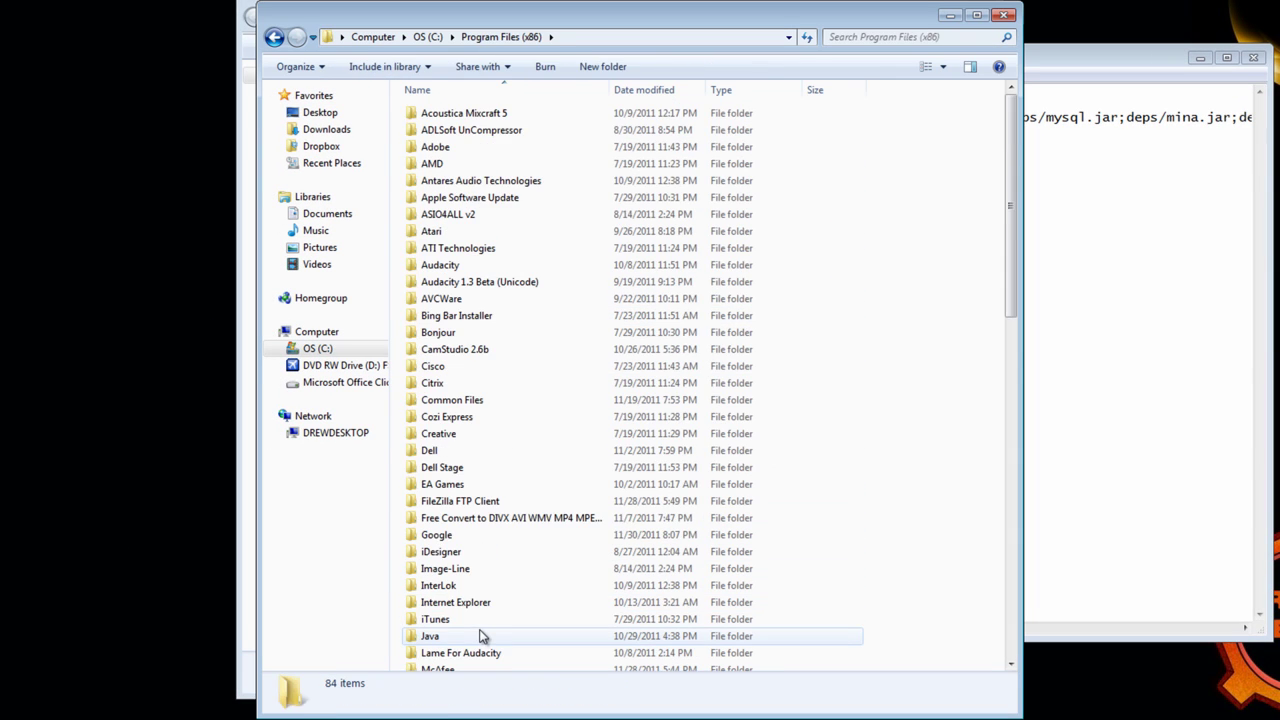
scroll(472, 385, down, 4)
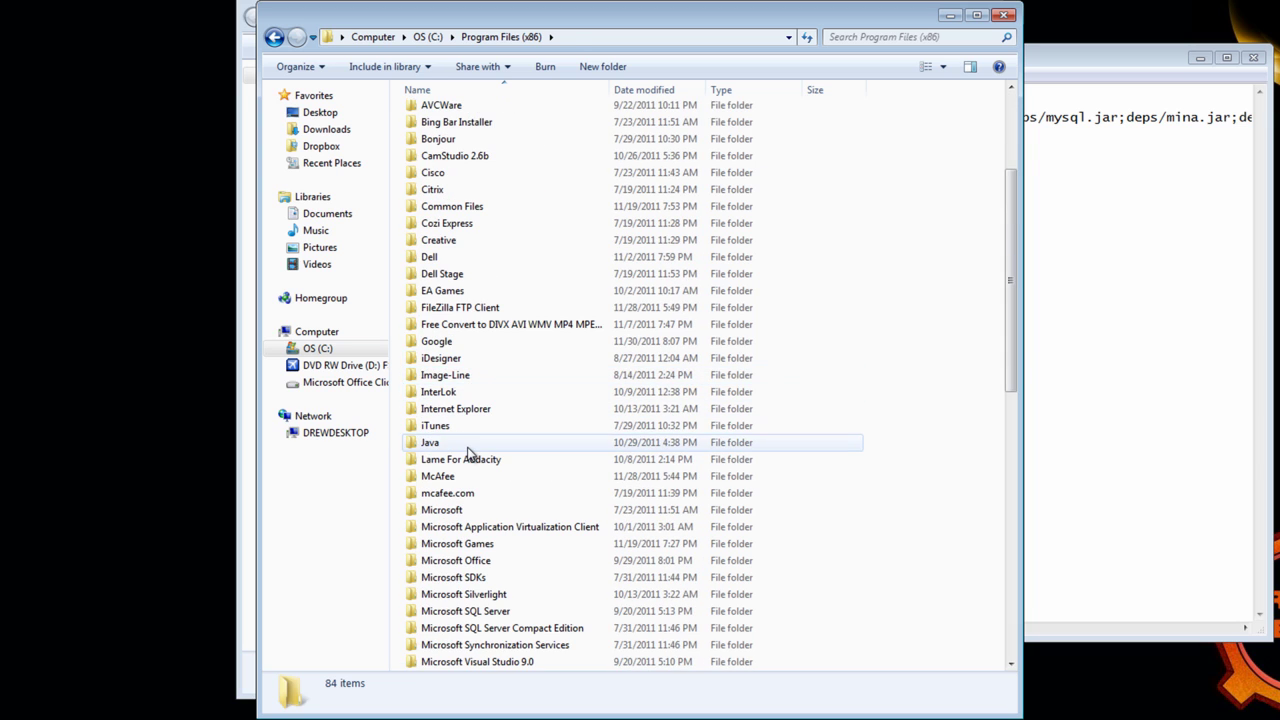
double_click(462, 442)
Step: Copy the jdk1.7.0_01 folder name without renaming it
right_click(449, 113)
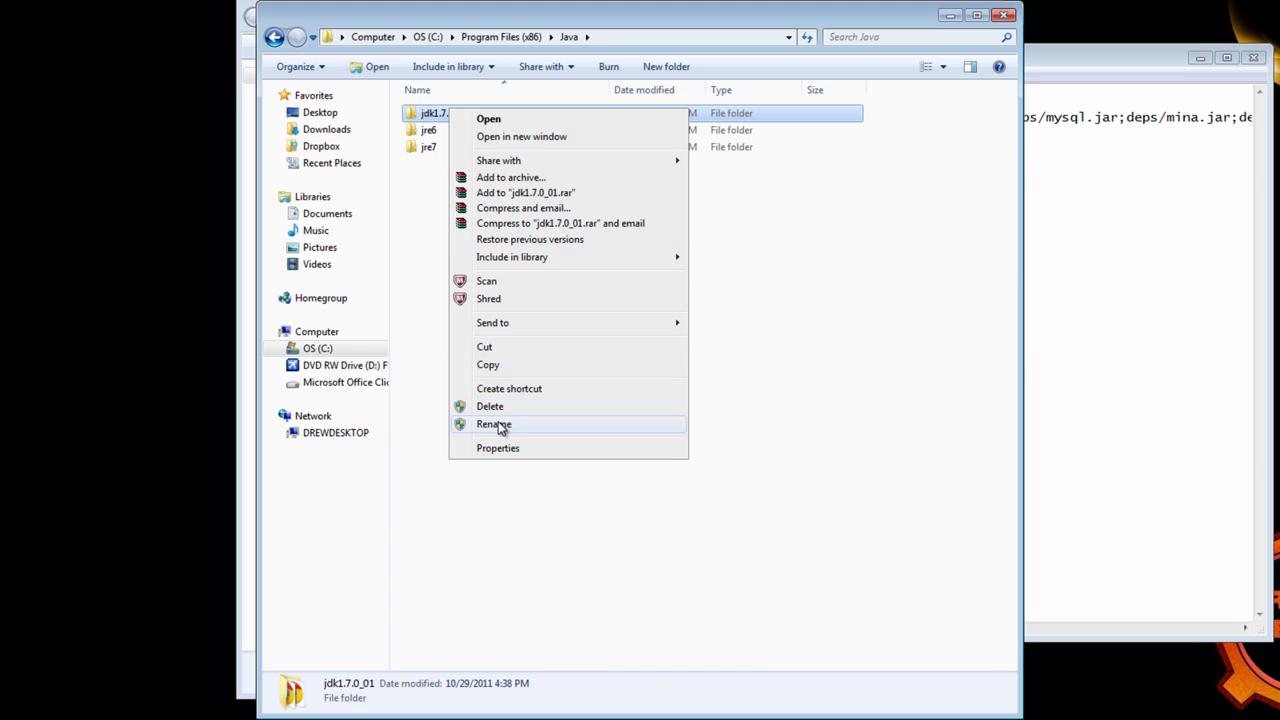
click(500, 422)
right_click(449, 114)
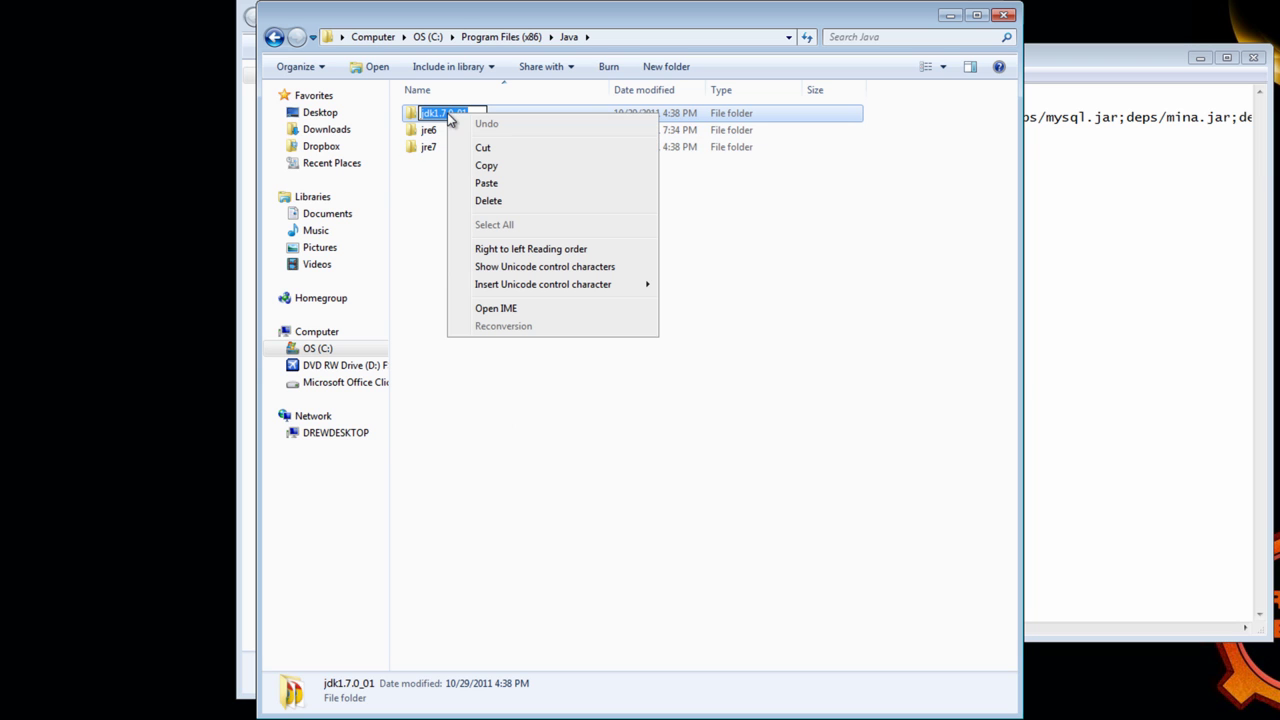
click(500, 168)
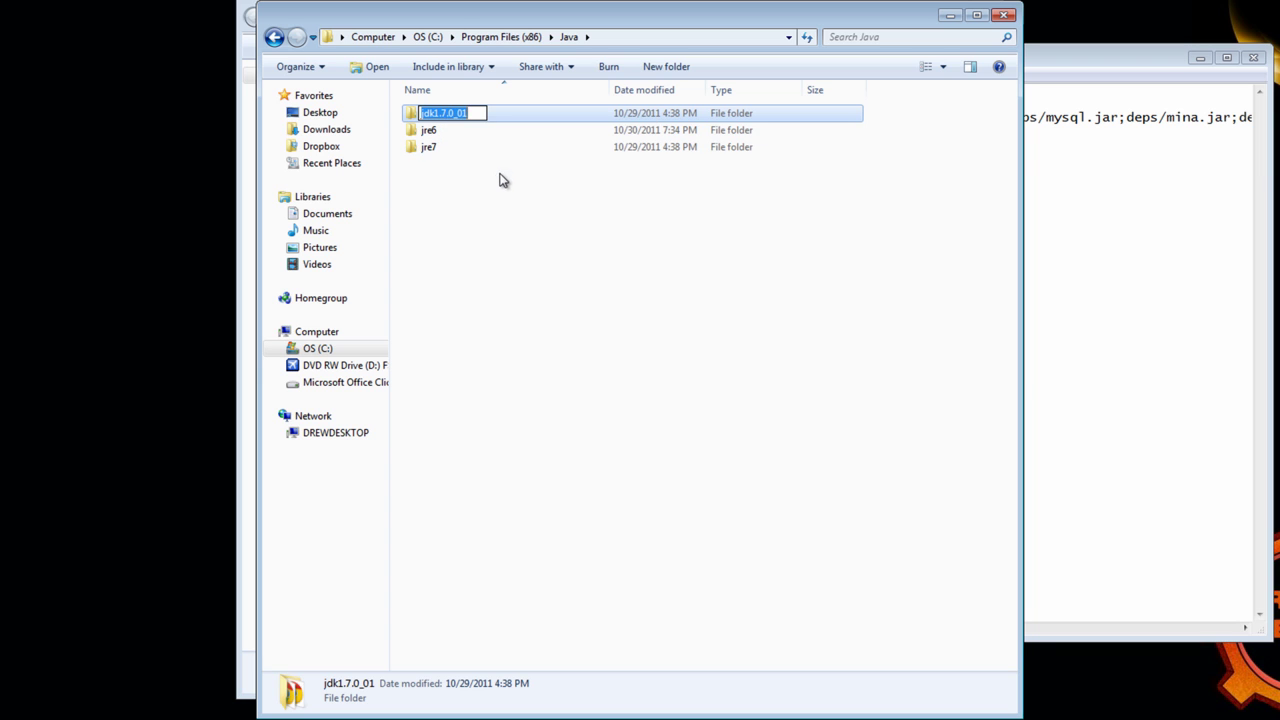
click(886, 146)
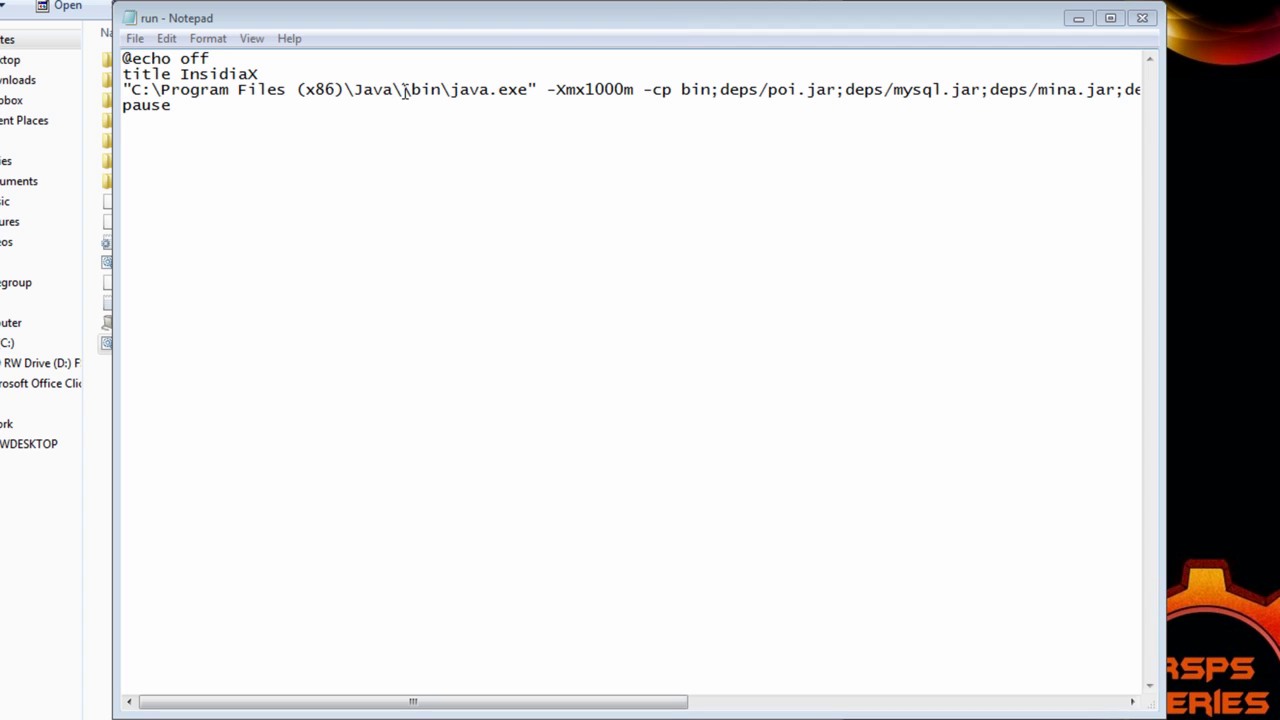
Step: Paste jdk1.7.0_01 before \bin in run.bat's Java path and save
click(405, 90)
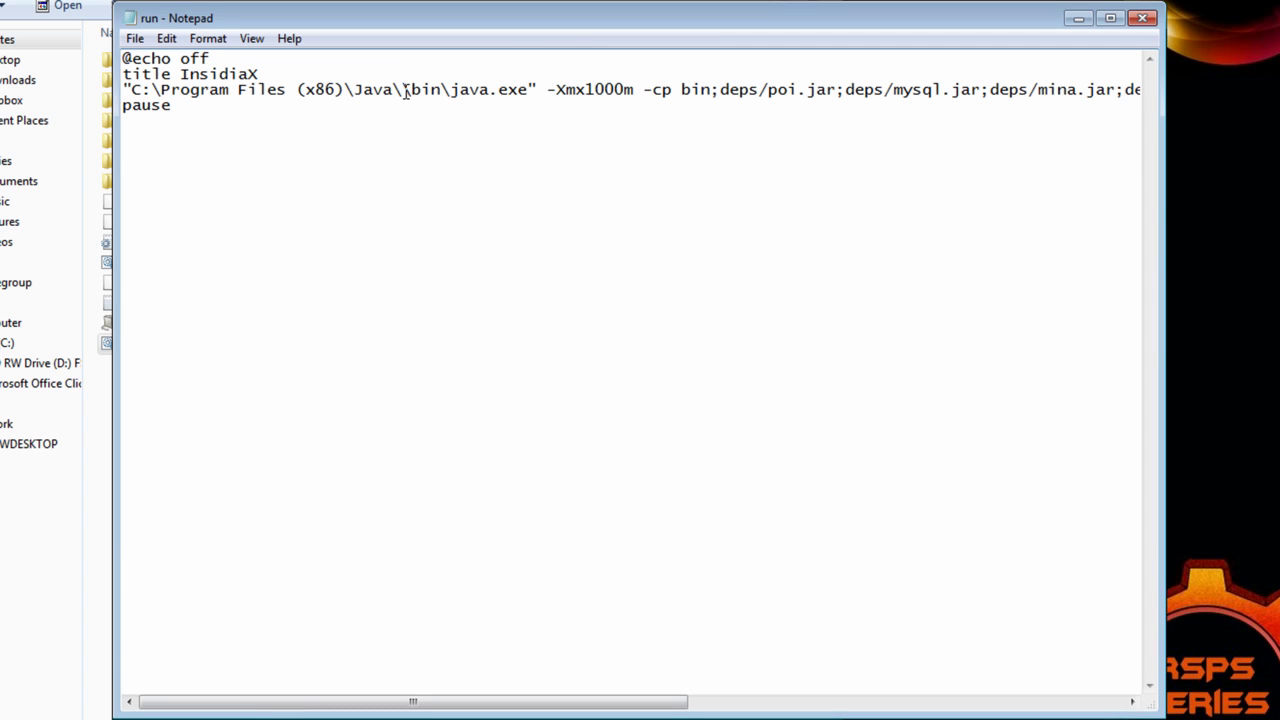
key(ctrl+v)
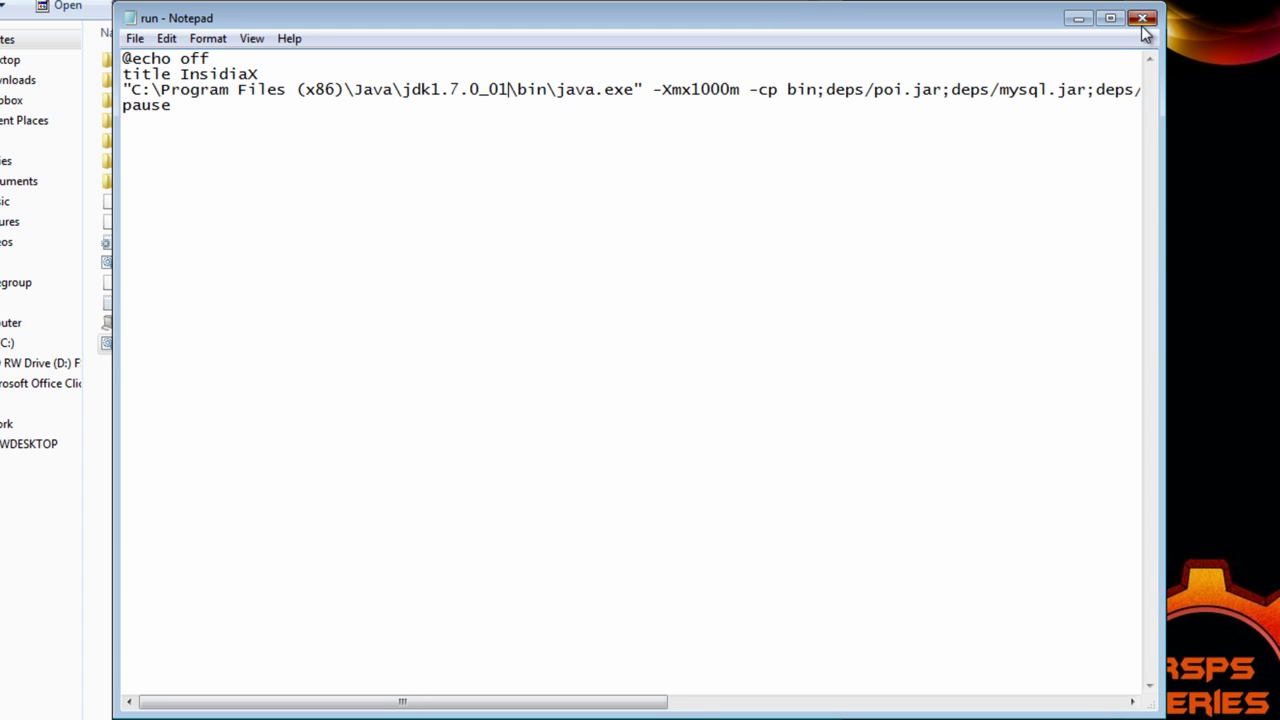
click(1141, 22)
click(372, 362)
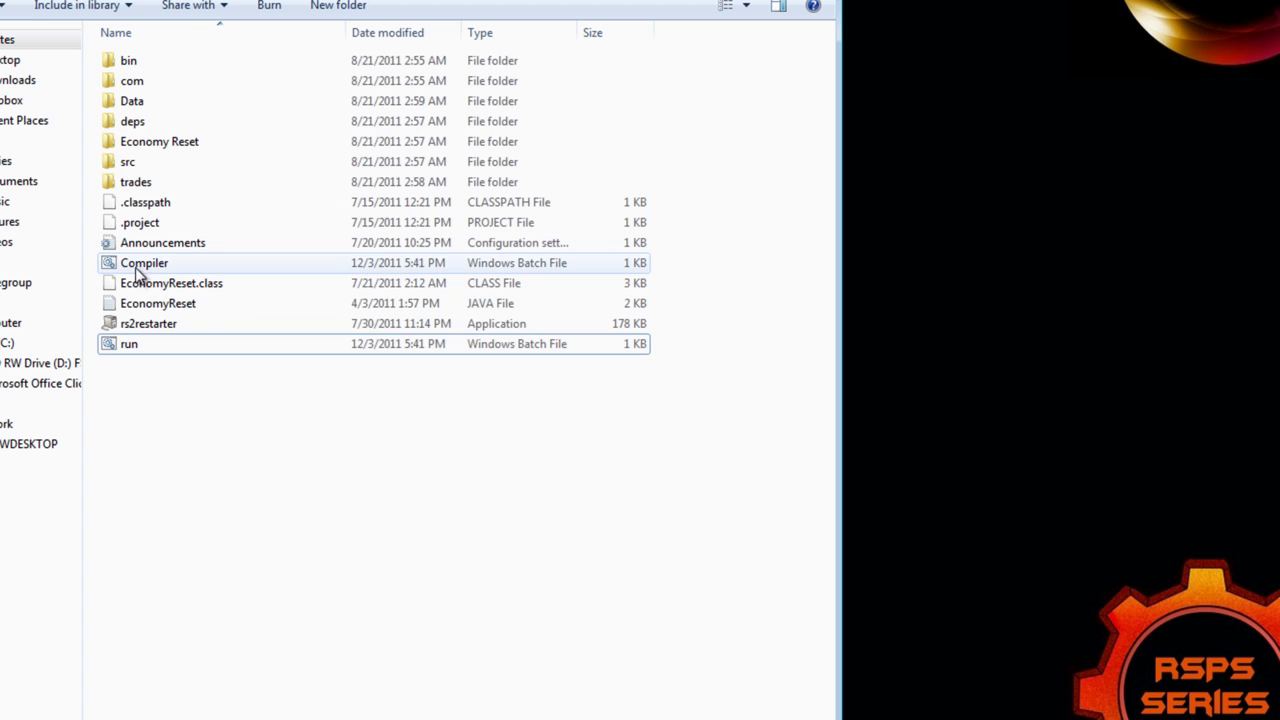
Step: Change the Compiler script's javac path to Program Files (x86)\Java\jdk1.7.0_01 and save
right_click(138, 272)
click(189, 303)
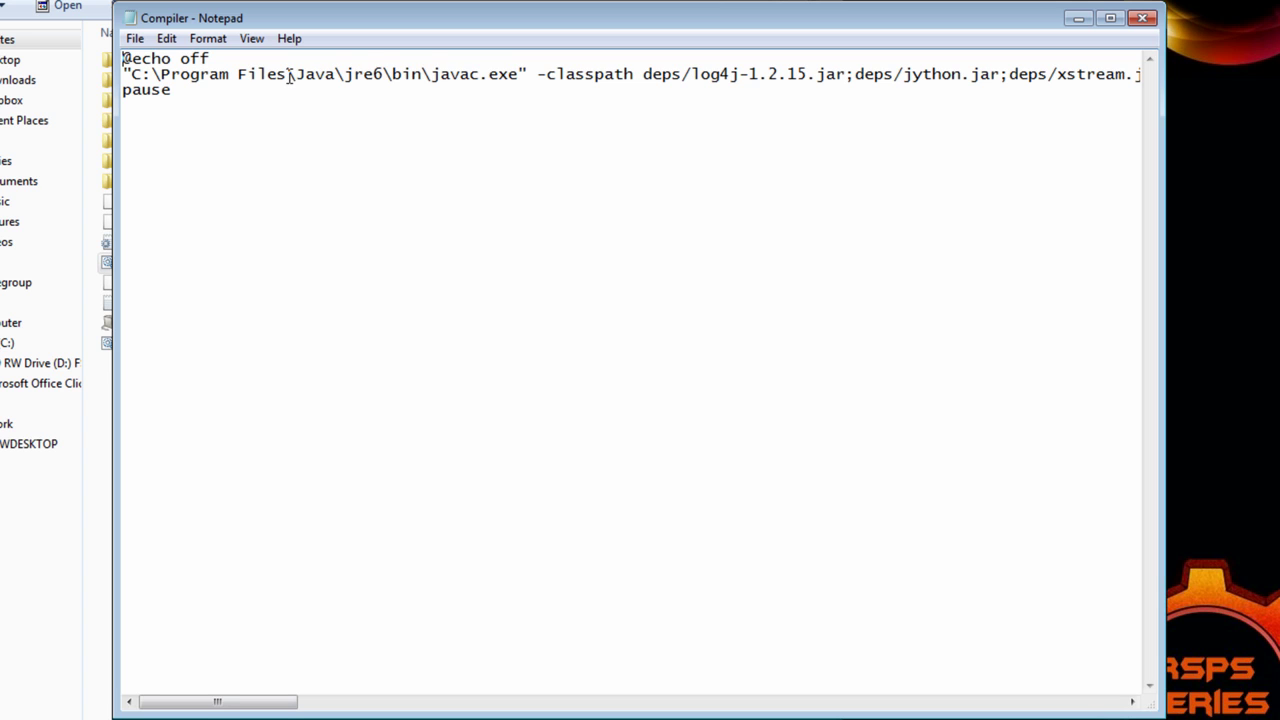
text((x86))
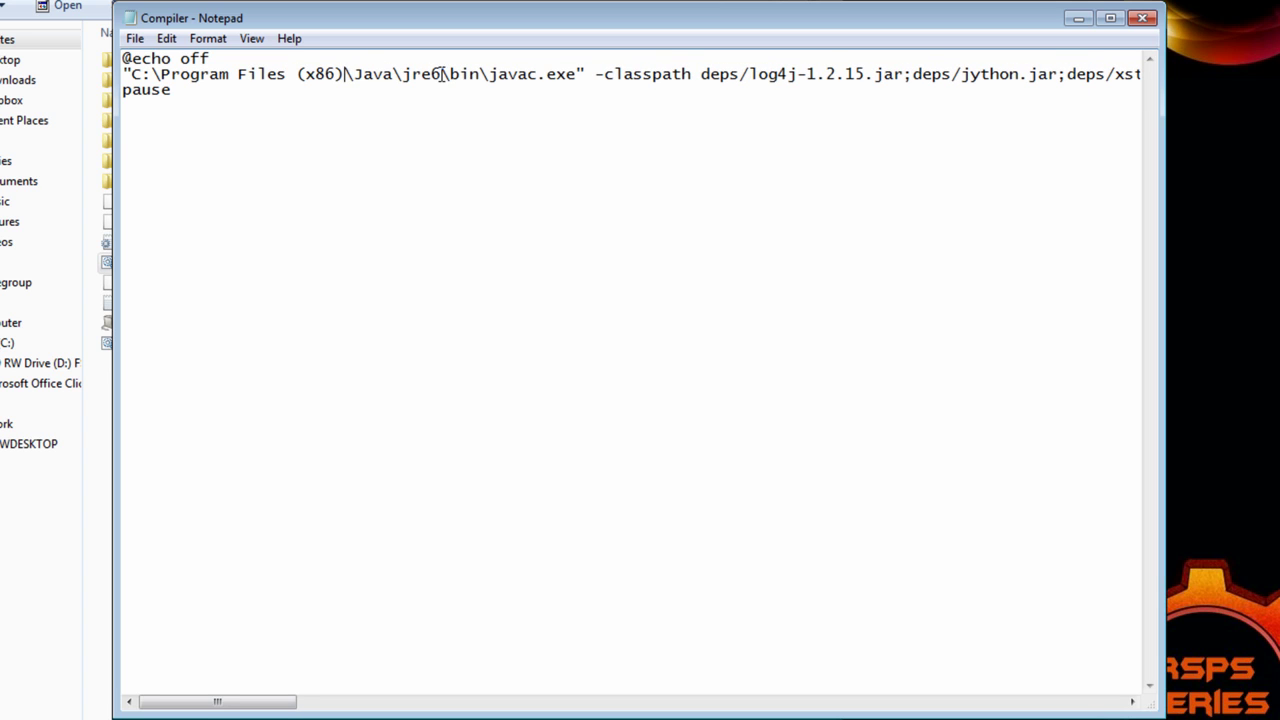
drag(444, 74, 402, 74)
text(jdk1.7.0_01)
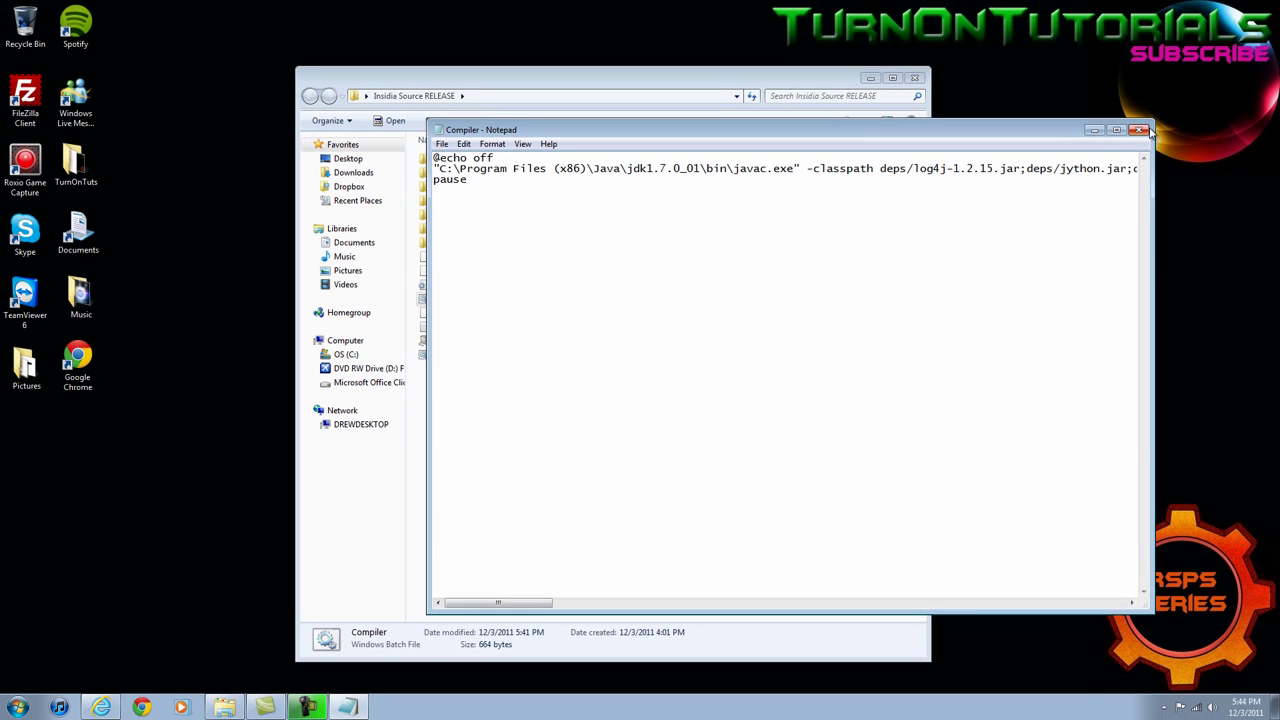
click(1146, 129)
click(597, 370)
Step: Start the server with run.bat and open the InsidiaX V8! client folder
double_click(456, 360)
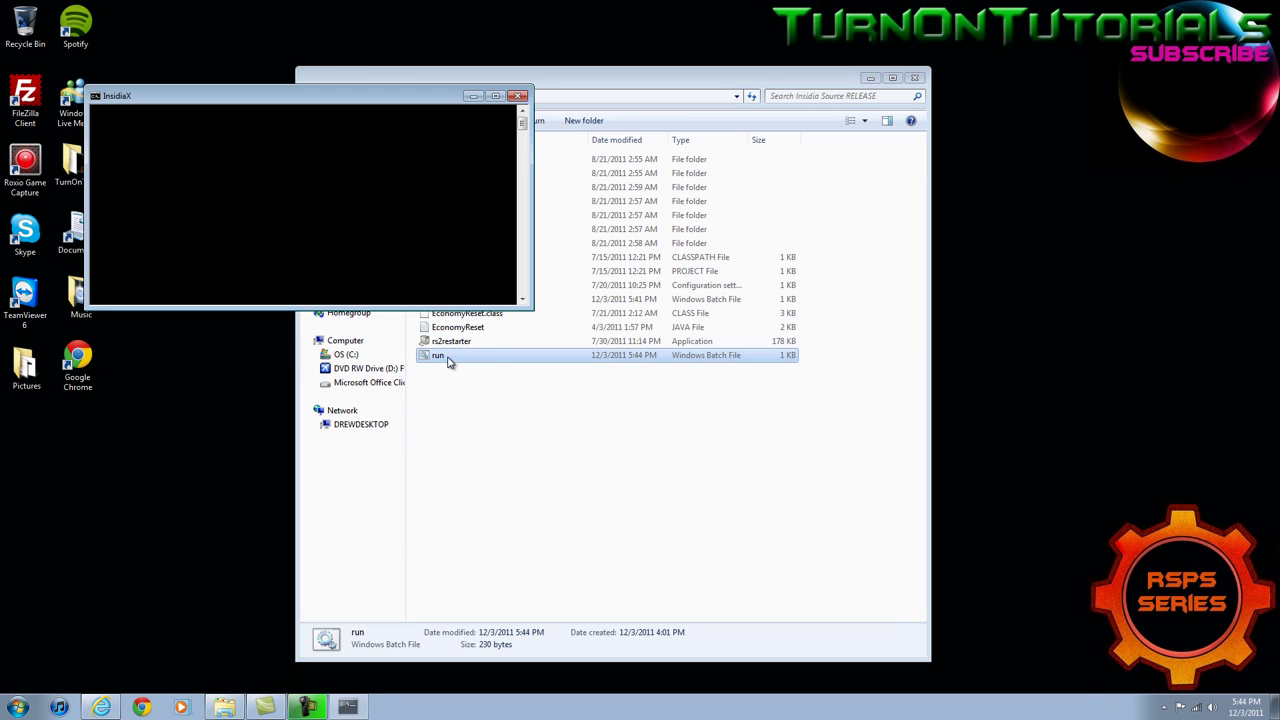
click(870, 77)
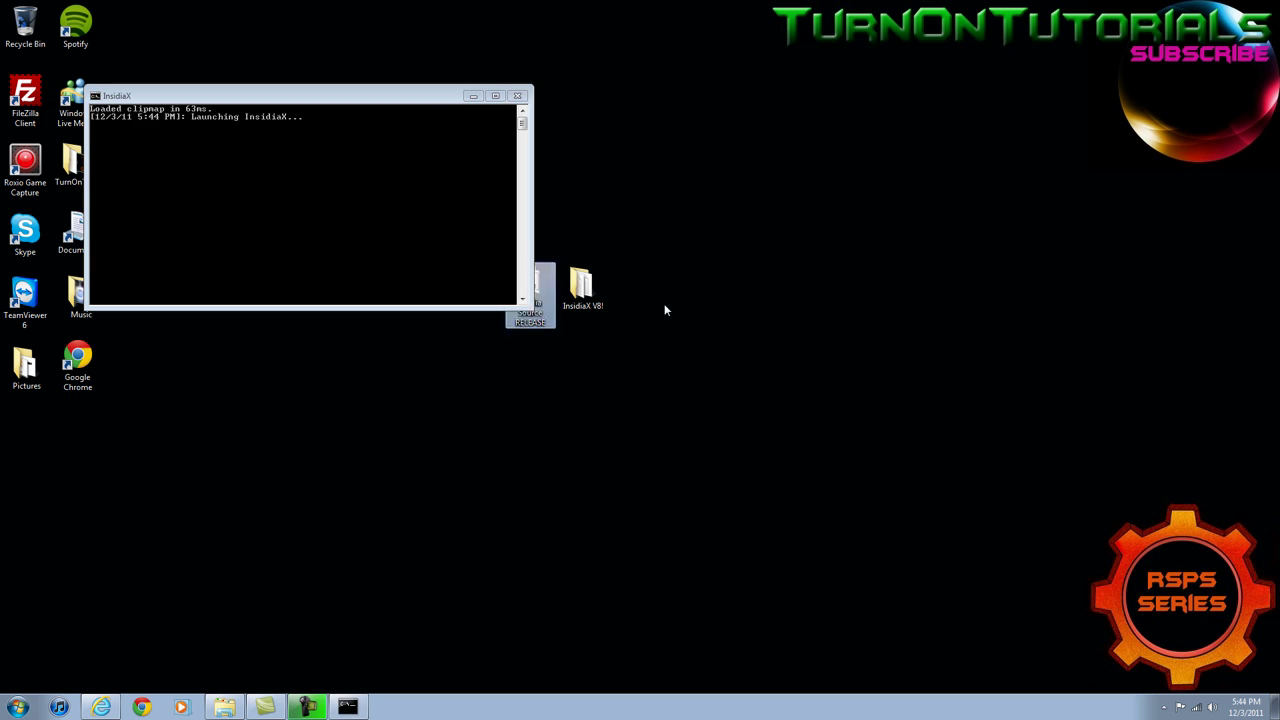
double_click(580, 288)
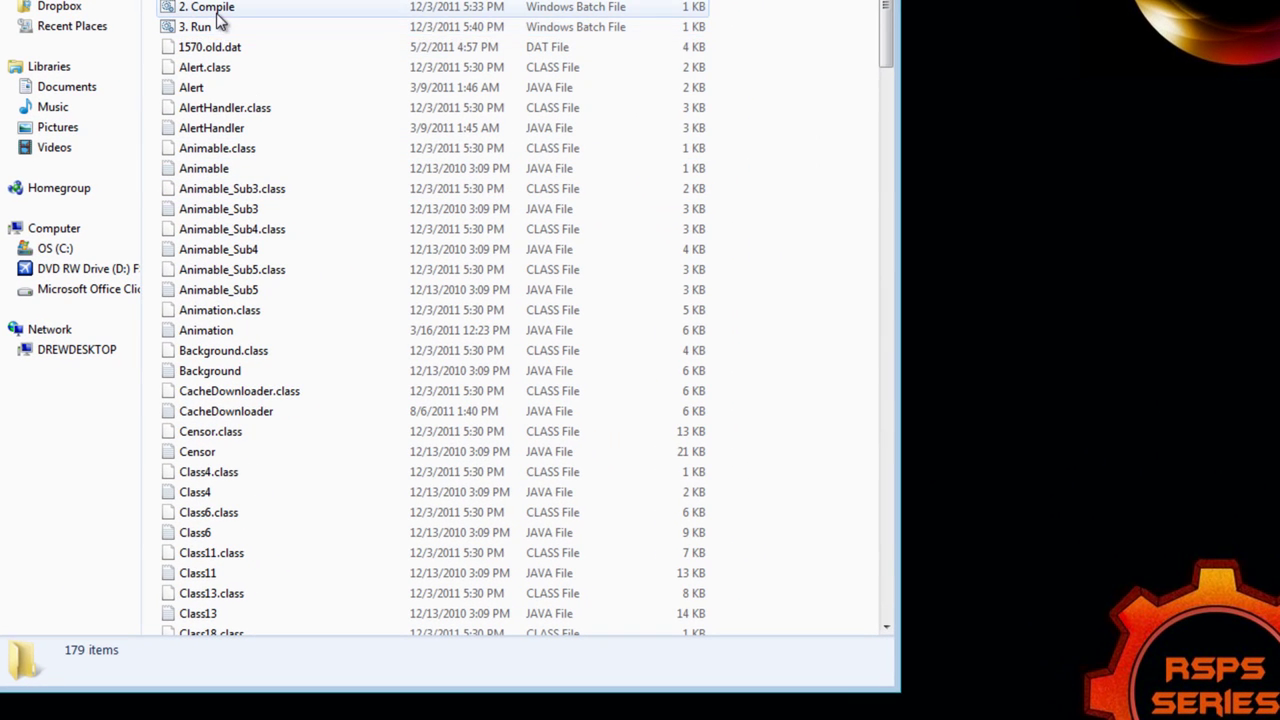
Step: Change the 3. Run script's java path to Program Files (x86)\Java\jdk1.7.0_01, then save
right_click(215, 28)
click(286, 60)
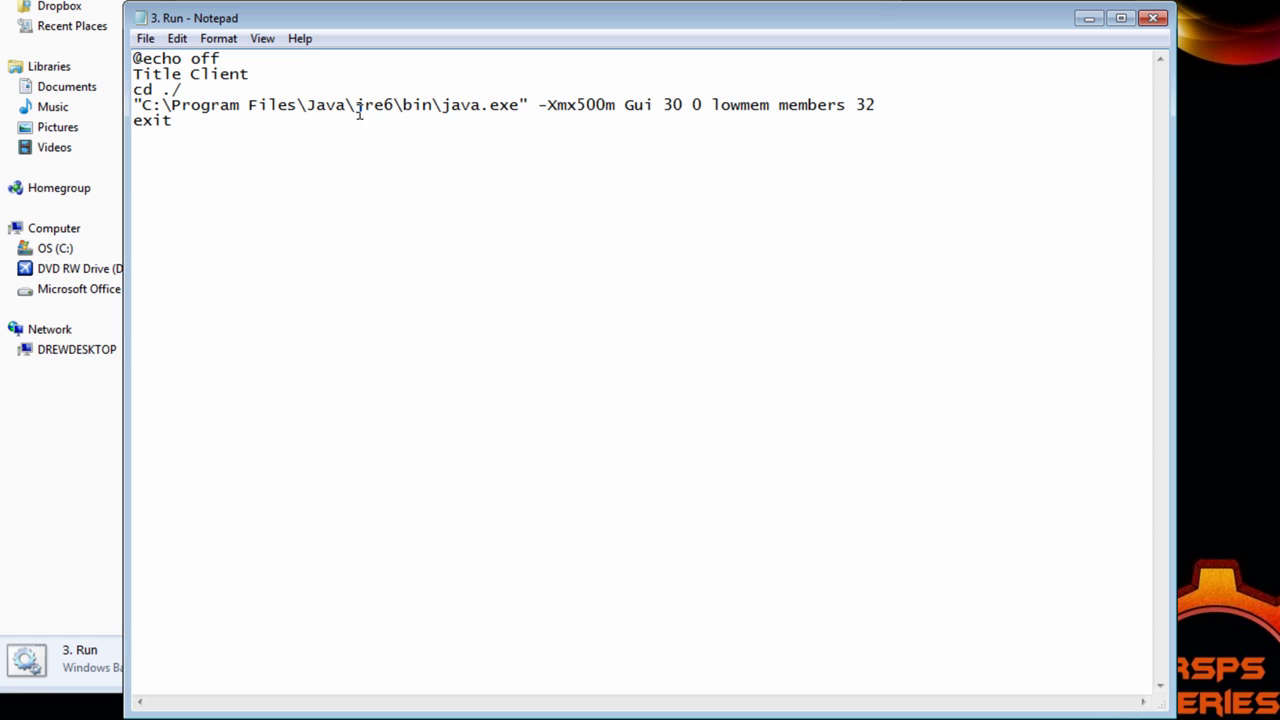
click(300, 104)
text(*()
key(BackSpace)
key(BackSpace)
key(BackSpace)
text((x86))
double_click(436, 105)
text(jdk1.7.0_01)
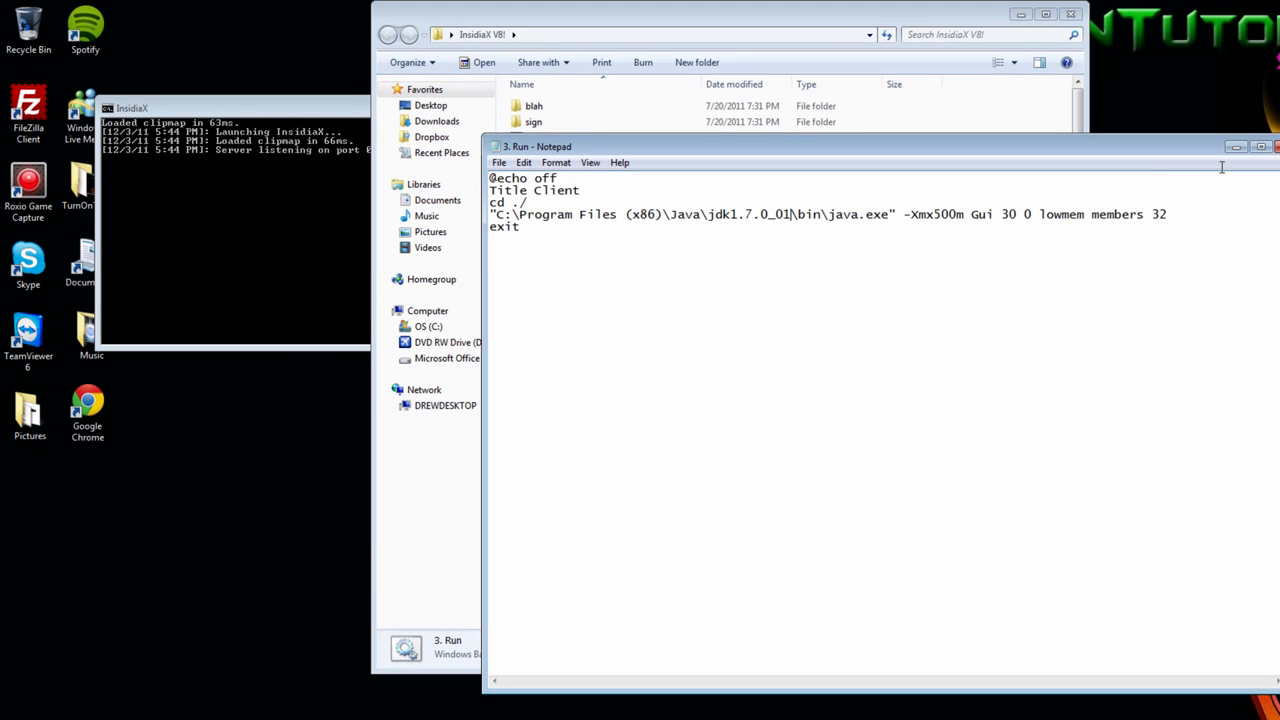
key(alt+F4)
click(689, 420)
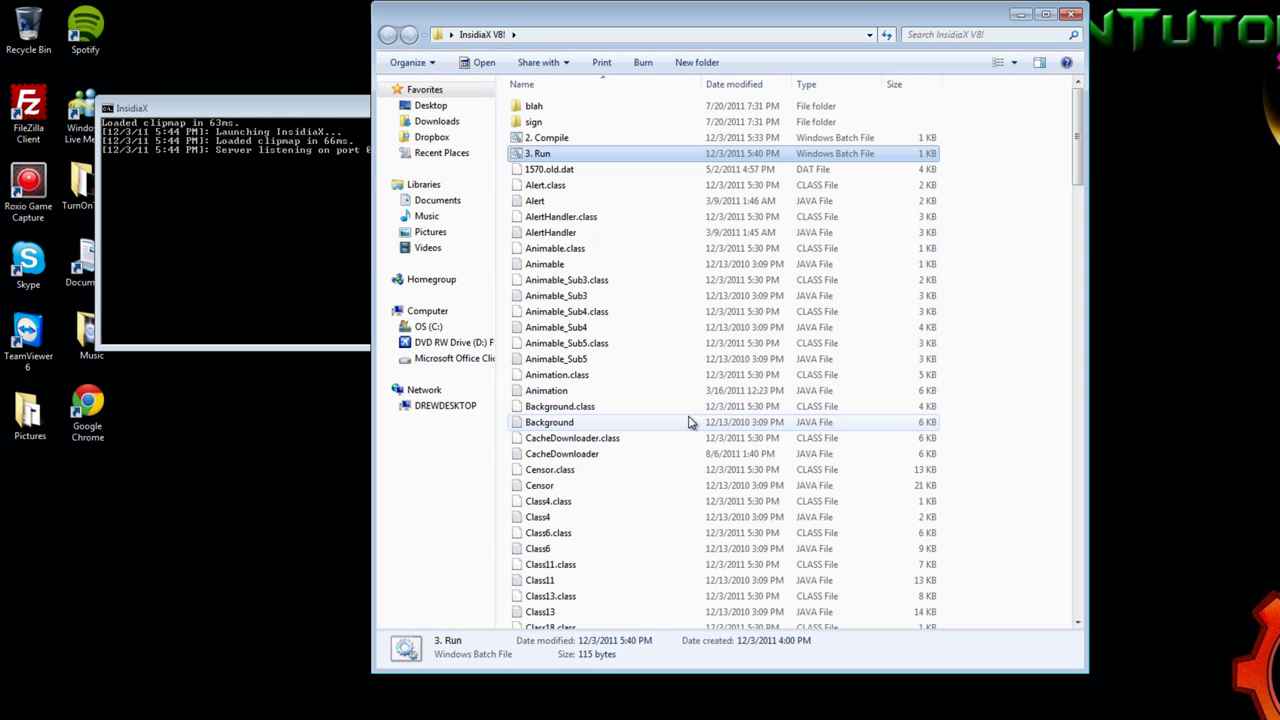
Step: Launch the client with 3. Run and log in as Atlanta to the game world
double_click(540, 153)
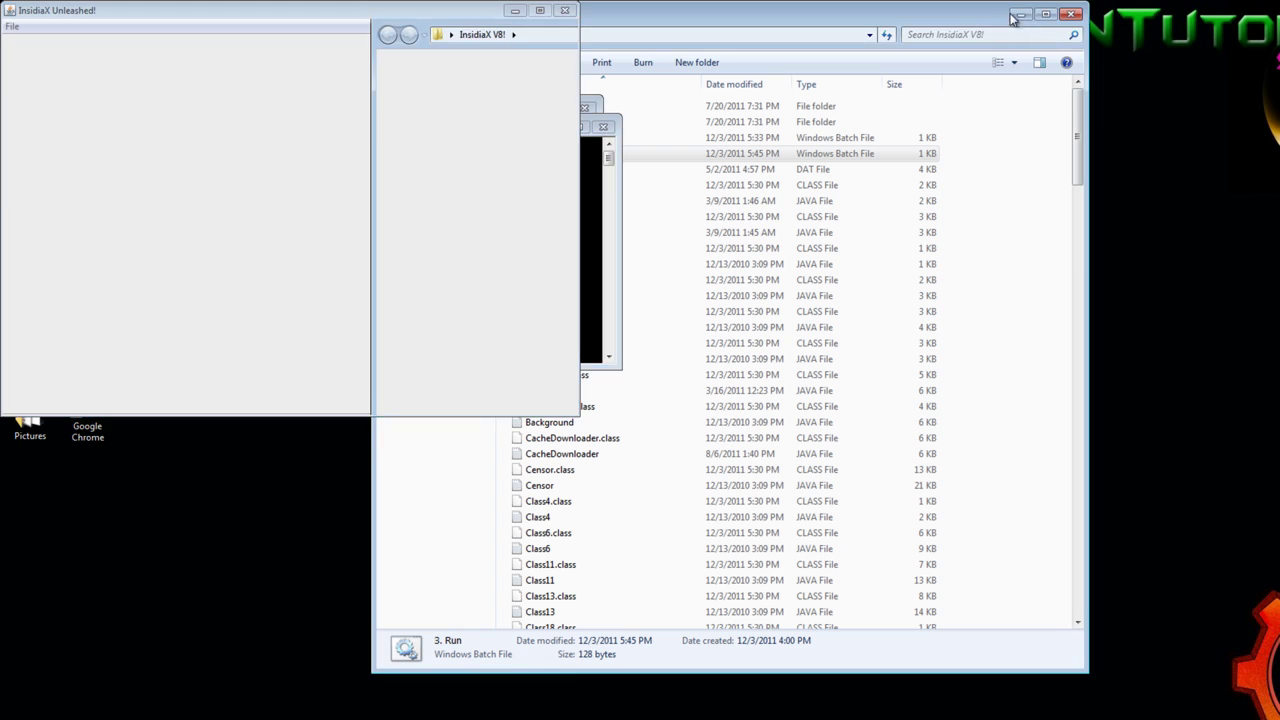
click(1020, 14)
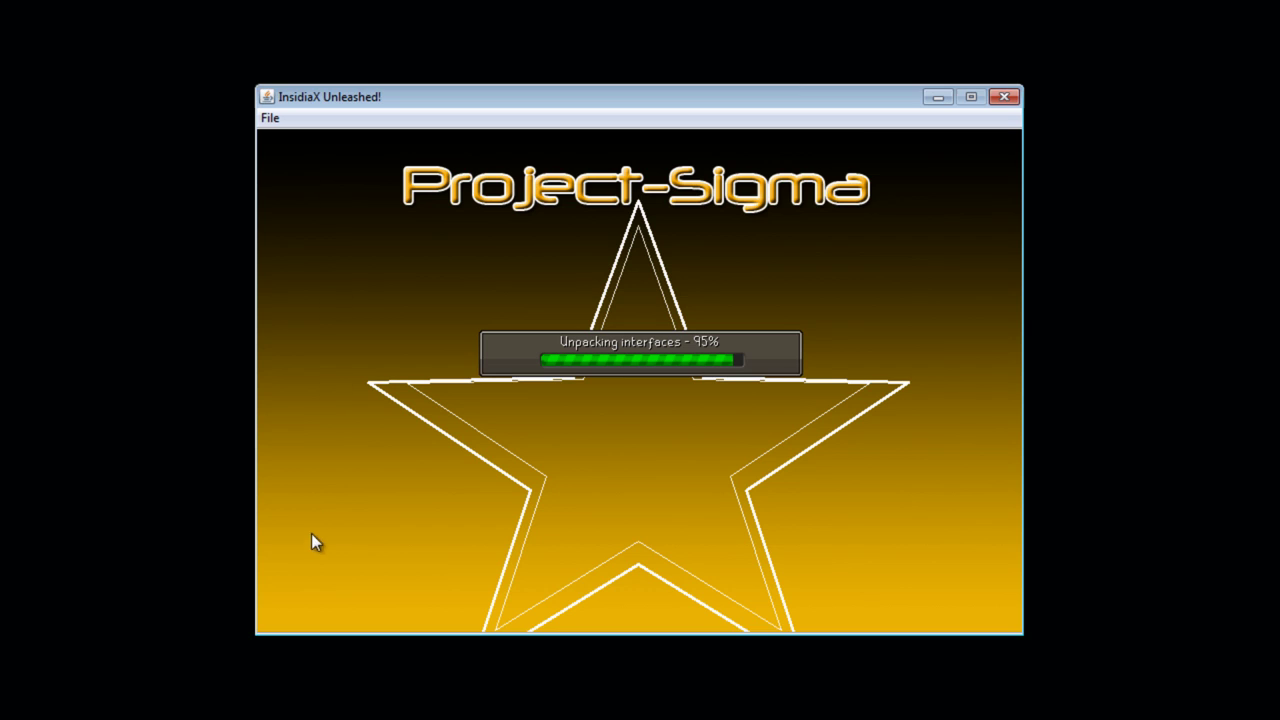
click(713, 420)
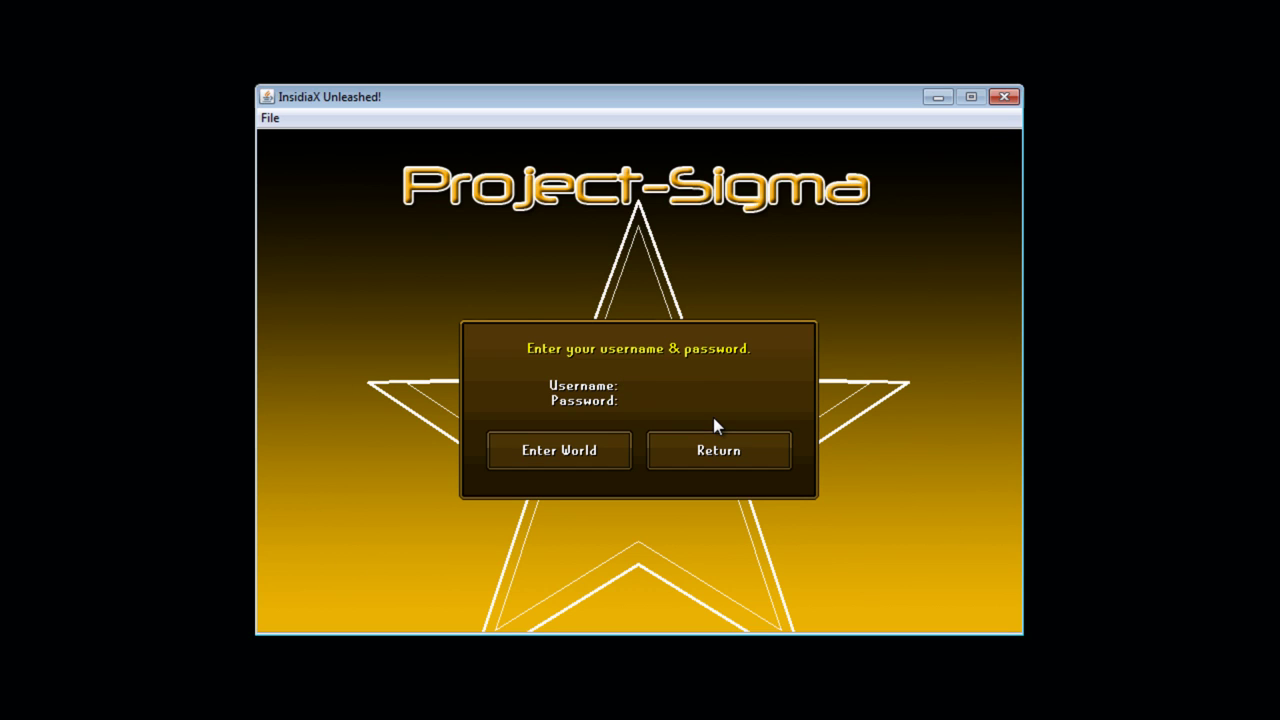
text(Atlanta)
text(*****)
click(575, 447)
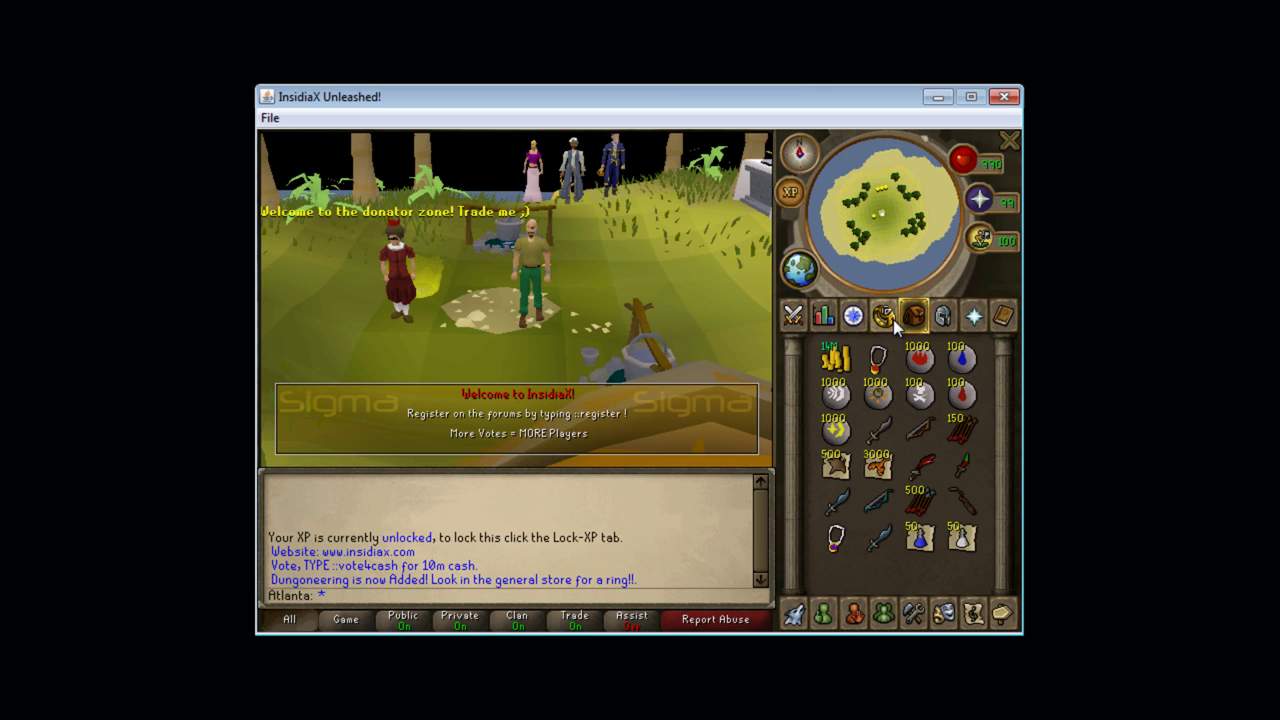
Step: Log out of the game from the logout panel
click(893, 318)
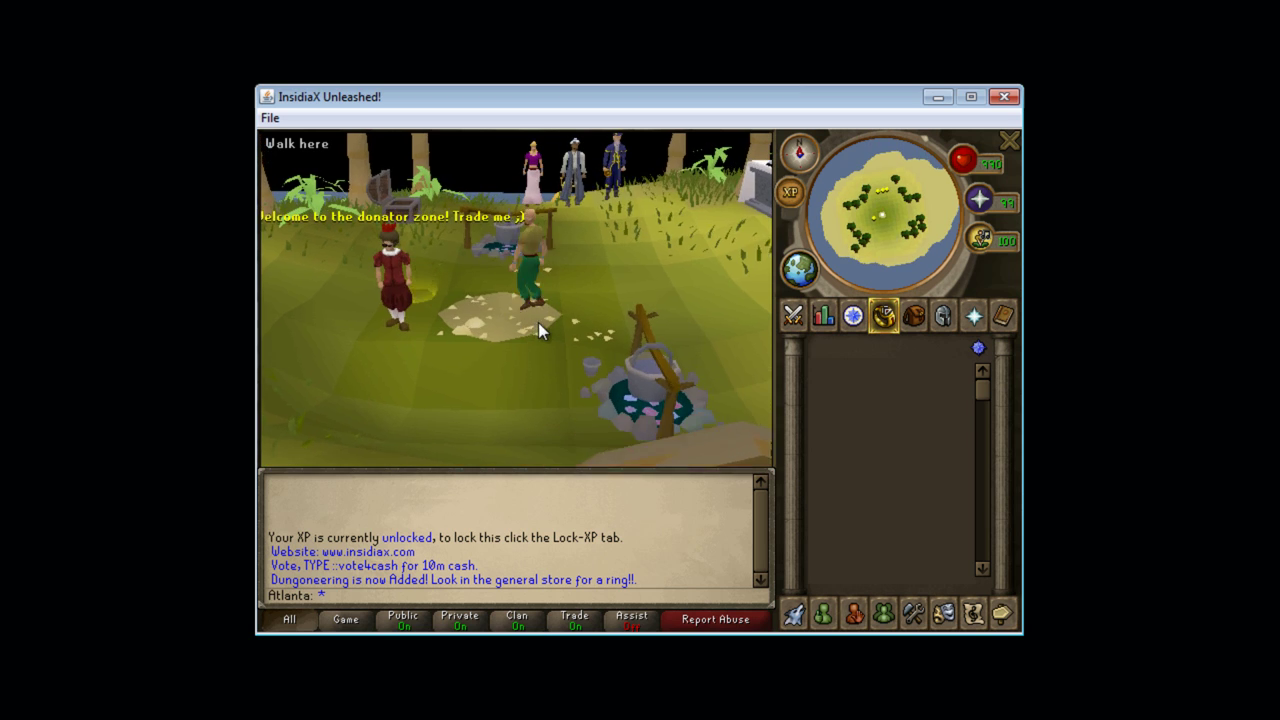
click(1009, 141)
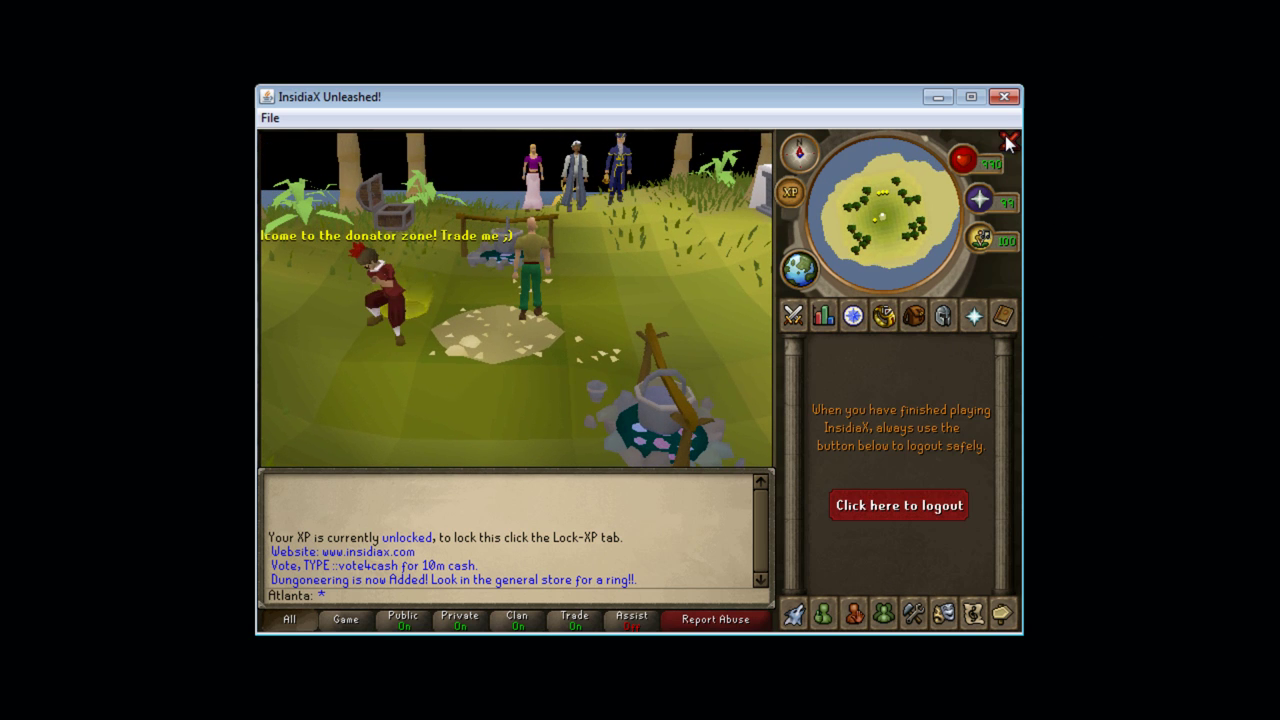
click(898, 501)
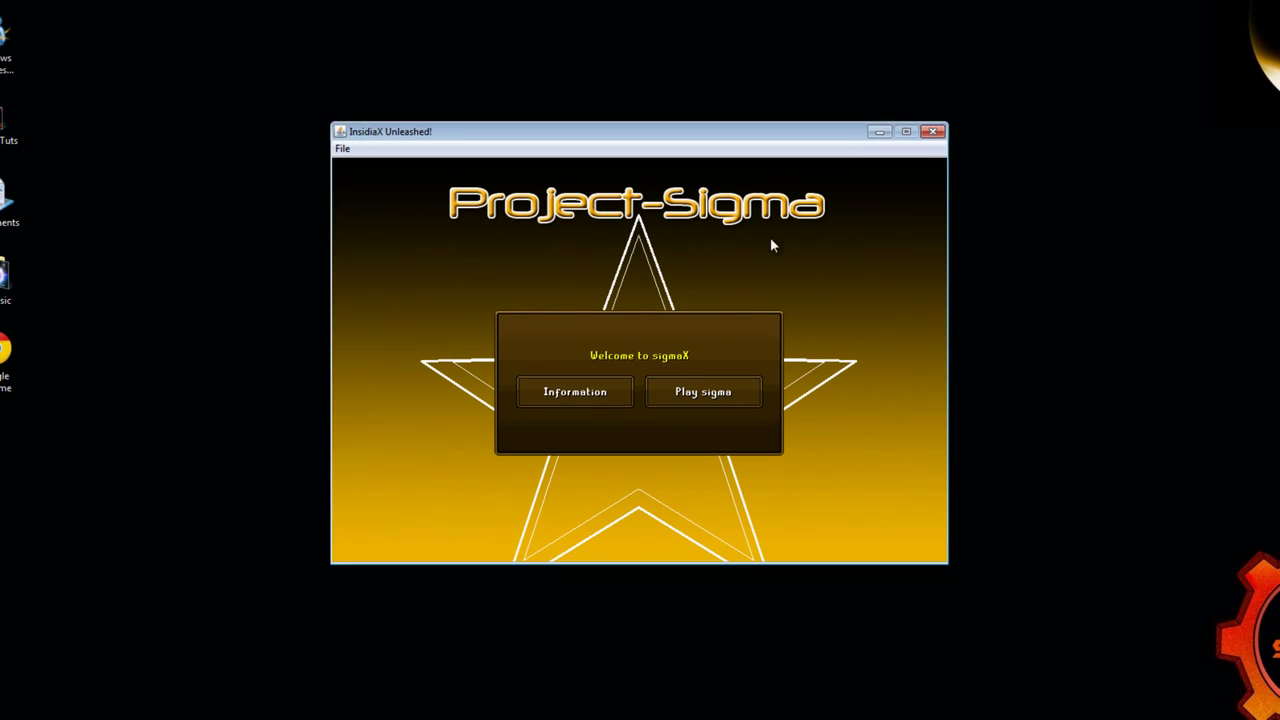
Step: Close the client and open Data > characters > atlanta in Notepad
key(alt+F4)
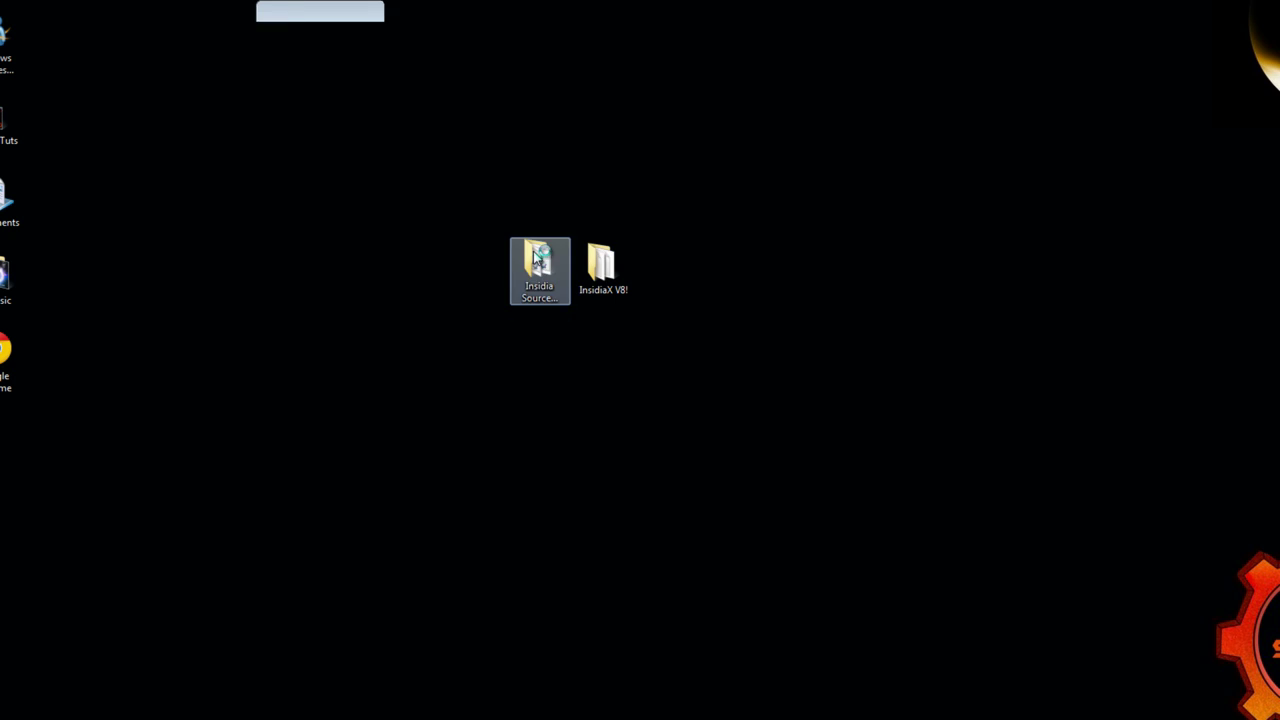
double_click(537, 258)
double_click(456, 151)
click(456, 151)
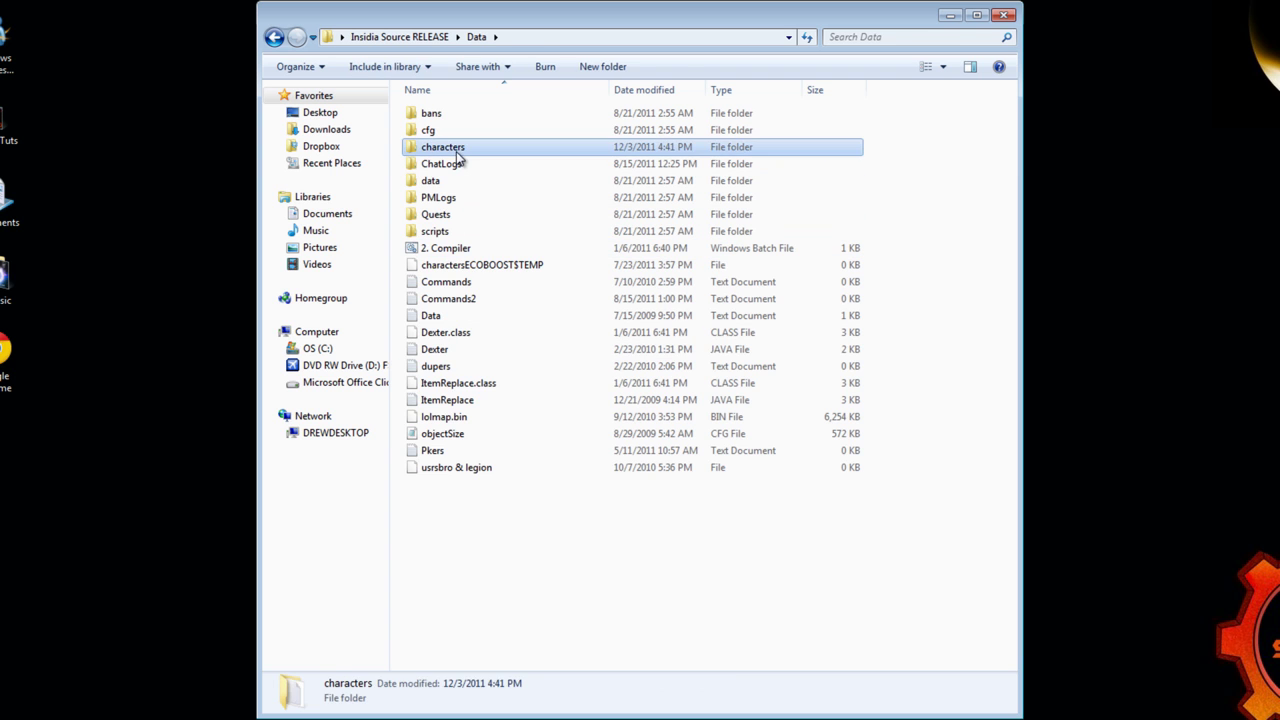
double_click(457, 152)
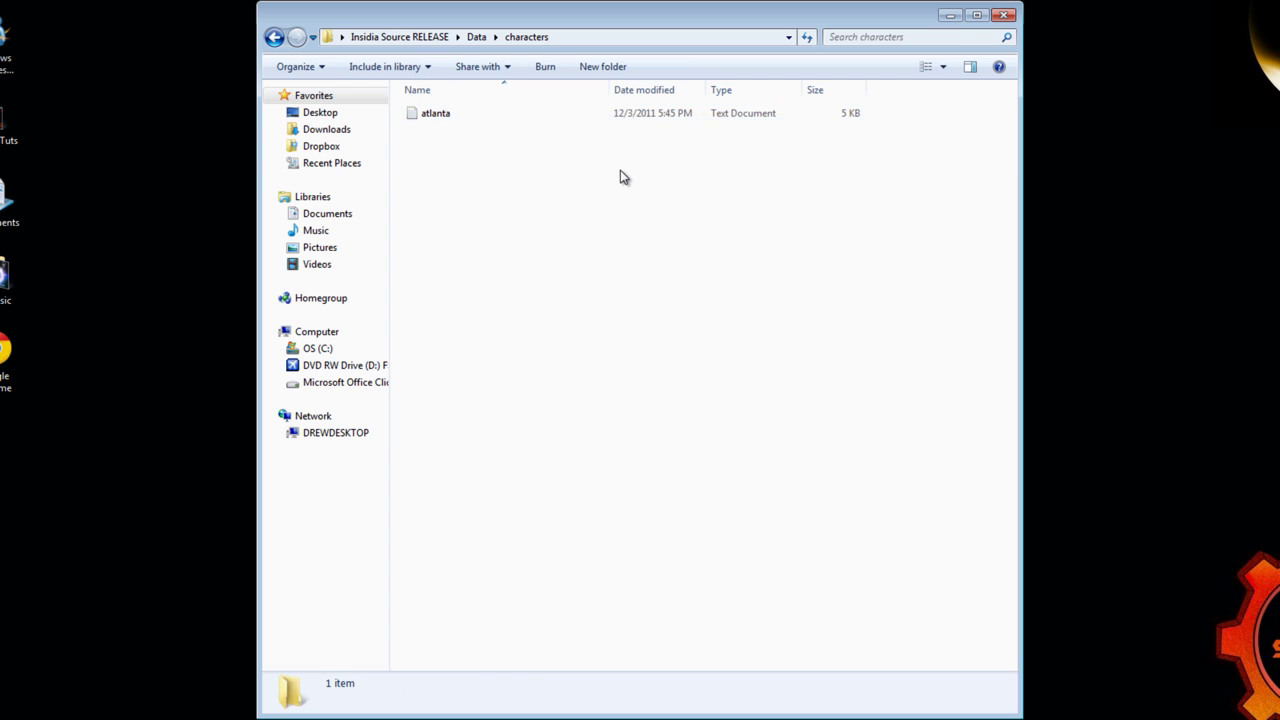
double_click(468, 114)
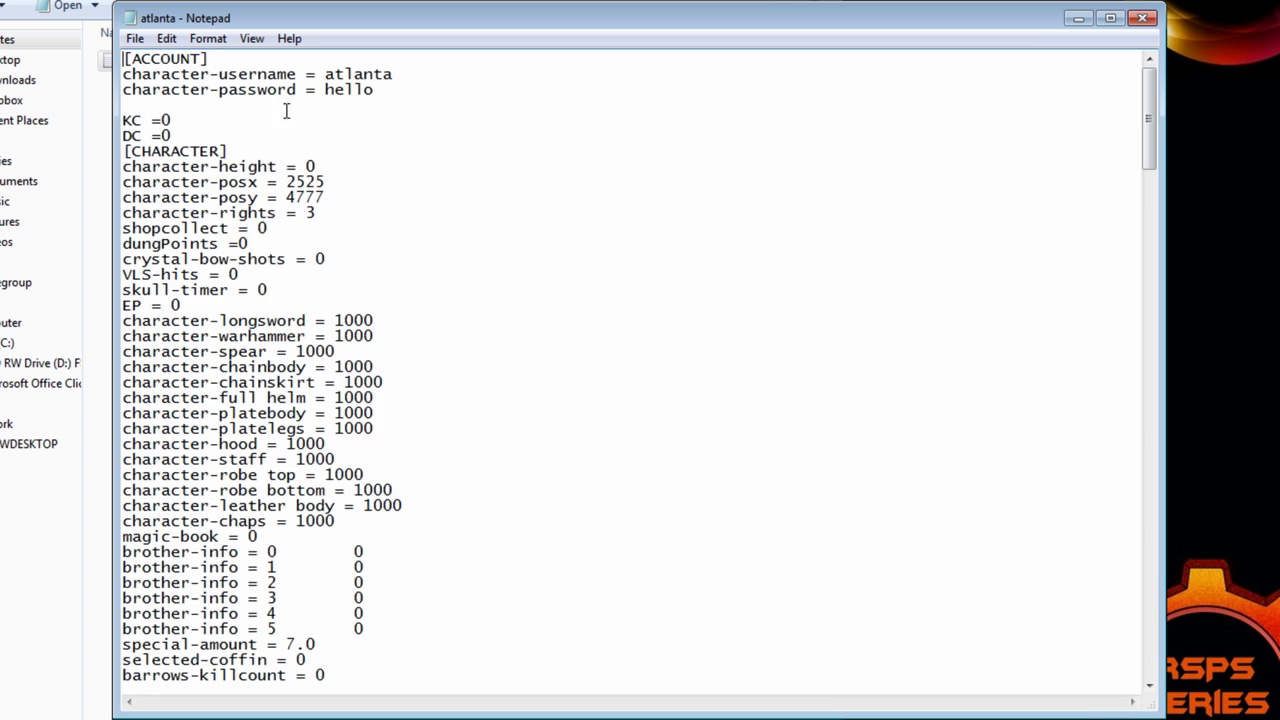
Step: Save atlanta with character-rights 3, then return to the source folder's Compiler script
scroll(348, 246, down, 1)
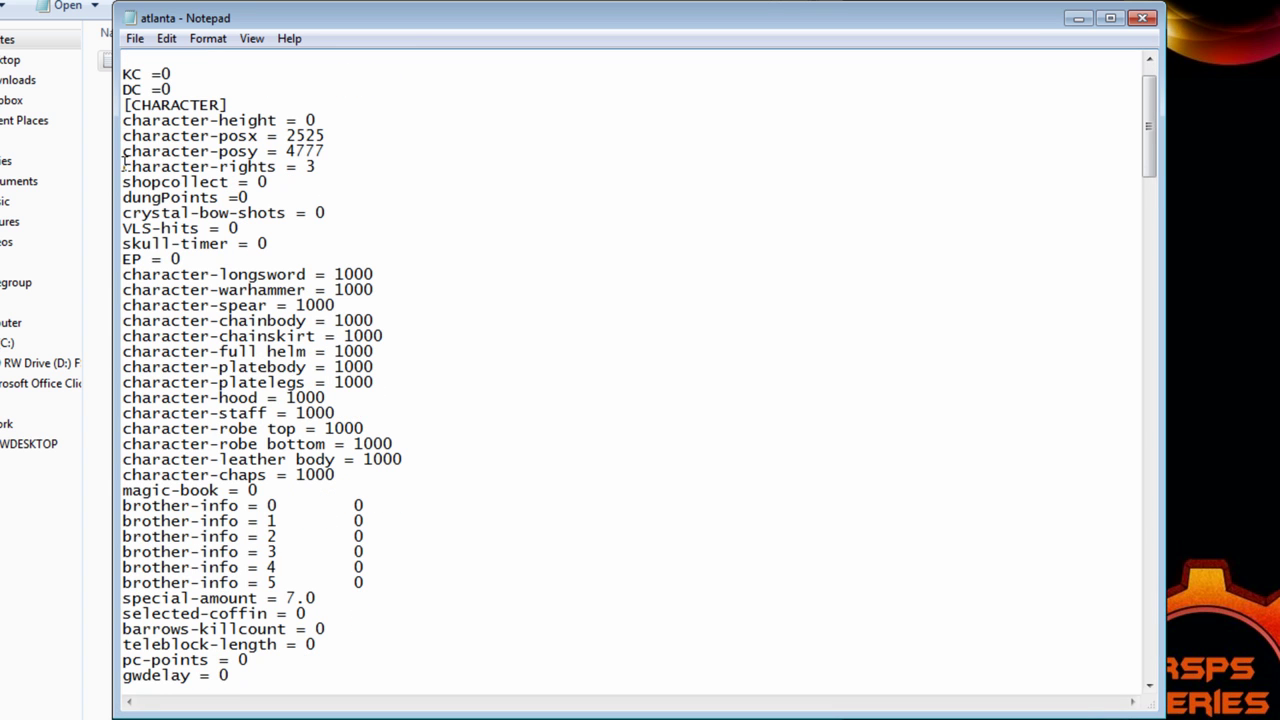
drag(124, 163, 270, 168)
click(285, 167)
scroll(313, 189, down, 1)
scroll(318, 205, down, 2)
scroll(323, 217, down, 3)
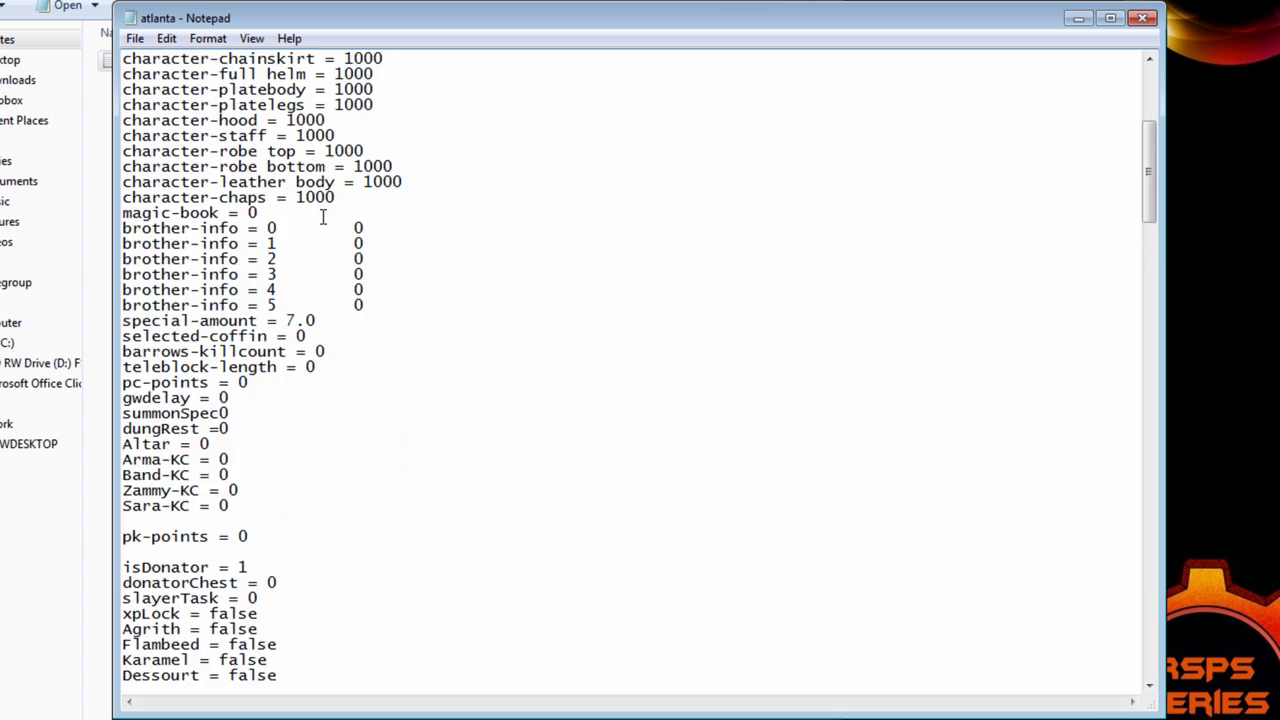
scroll(323, 217, down, 4)
drag(162, 388, 205, 384)
click(245, 382)
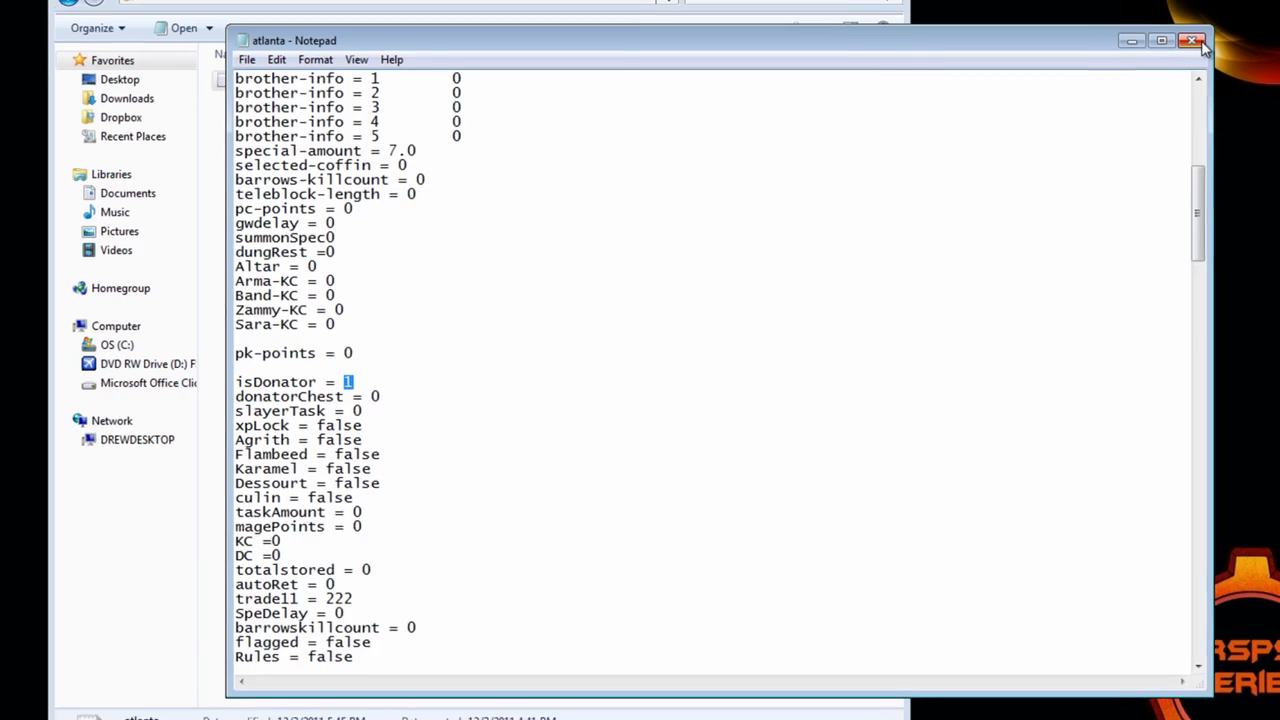
click(997, 35)
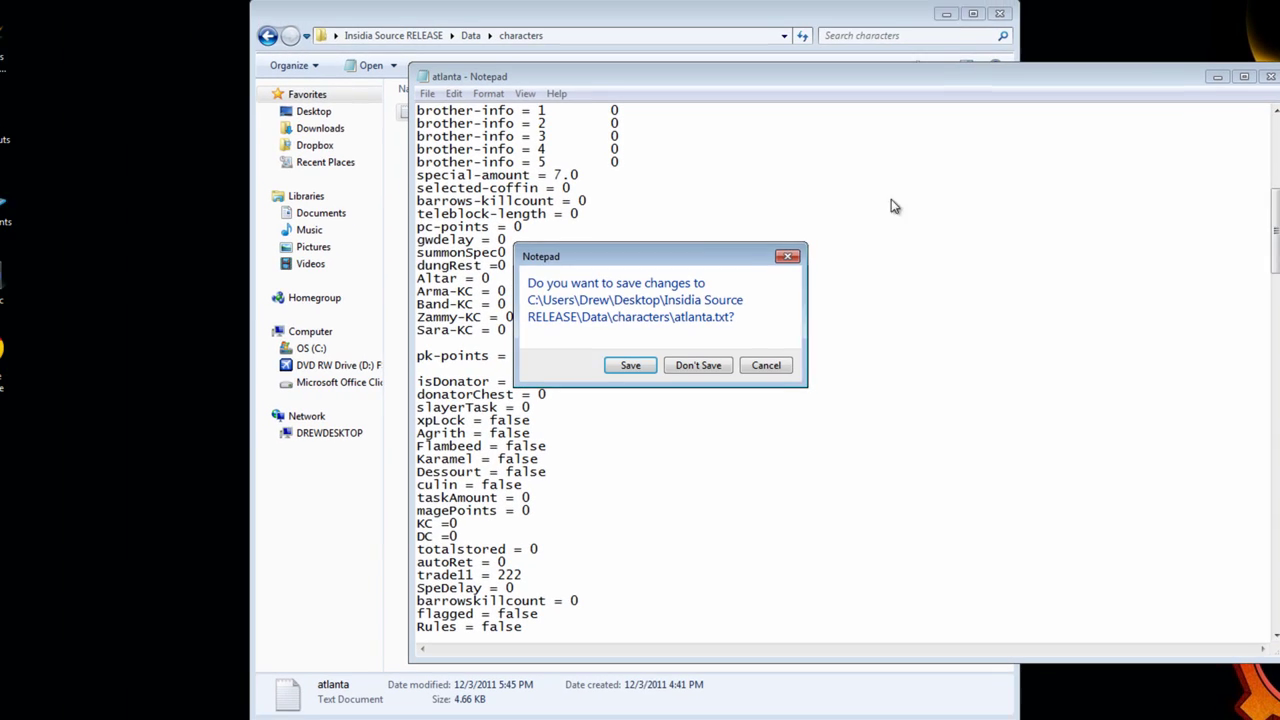
click(628, 363)
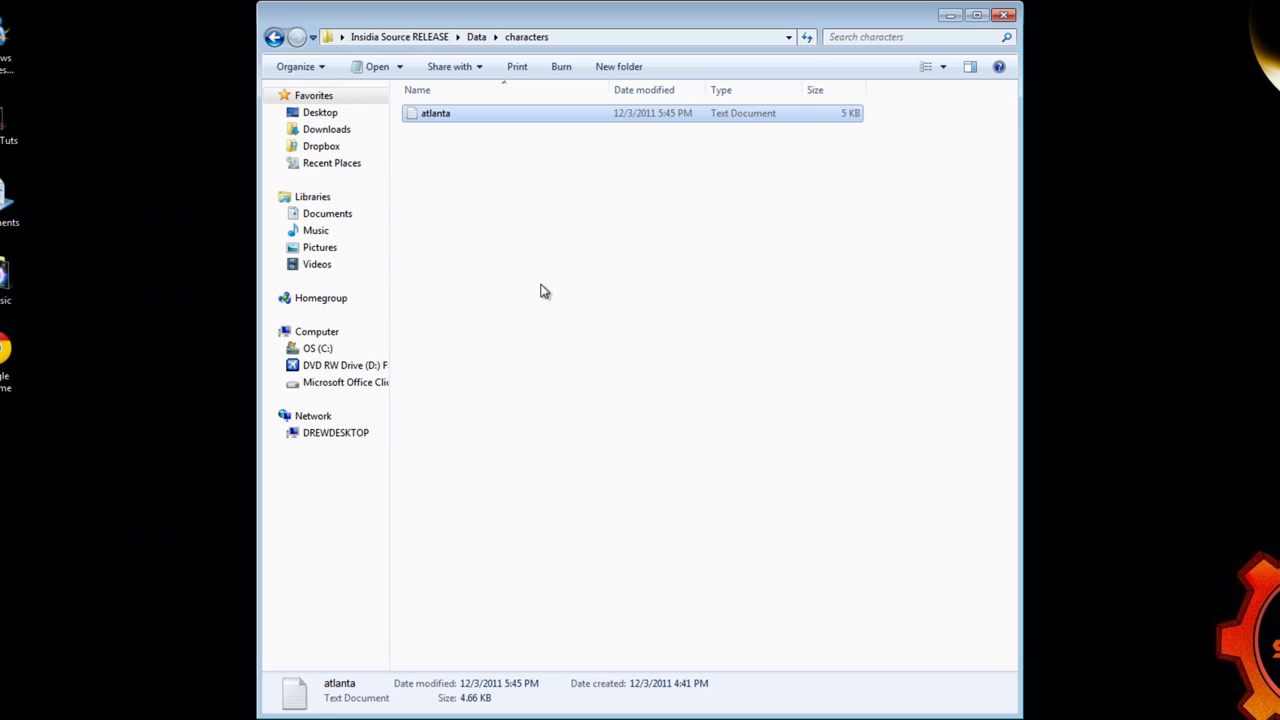
click(275, 37)
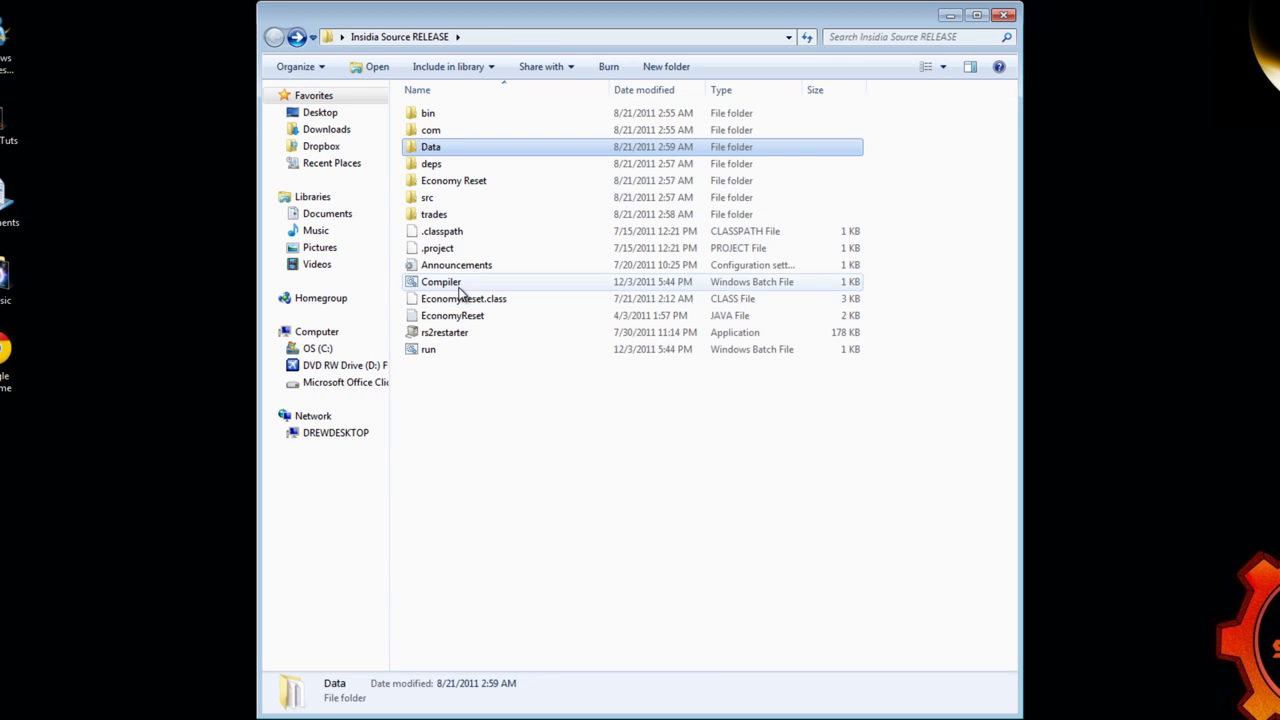
right_click(463, 303)
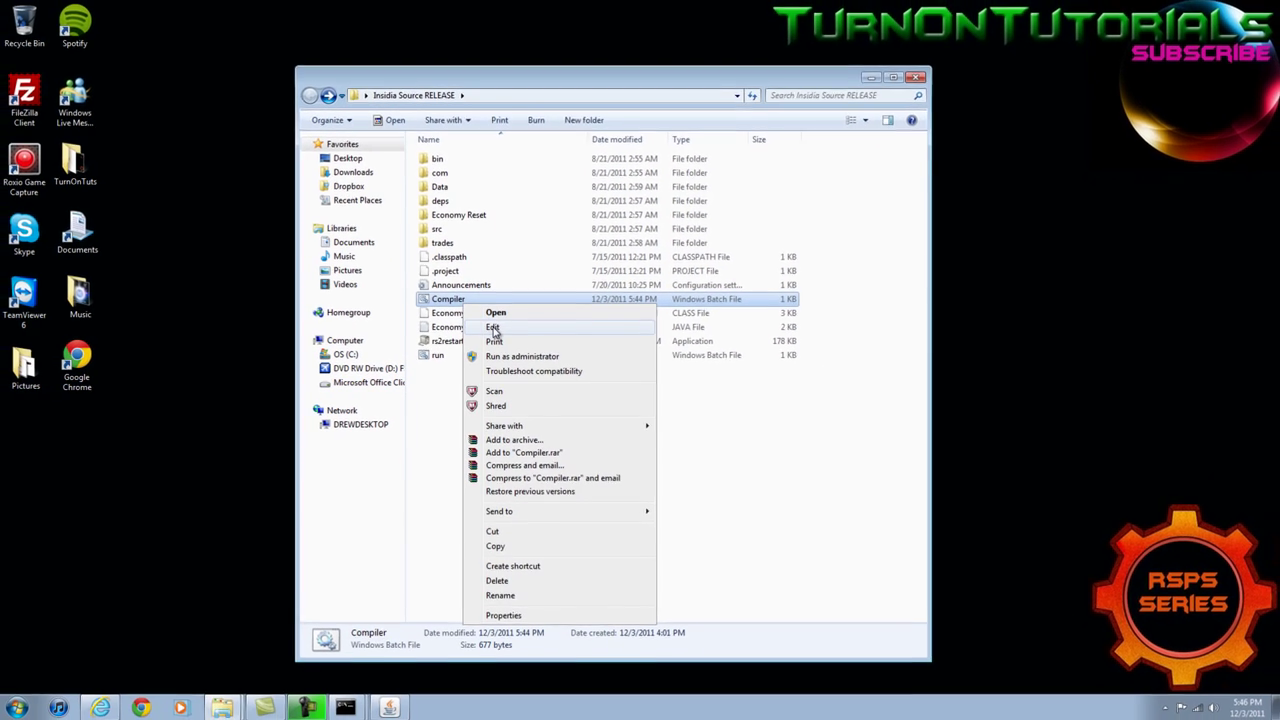
Step: Run the Compiler batch file to rebuild and launch the Project-Sigma client
click(493, 328)
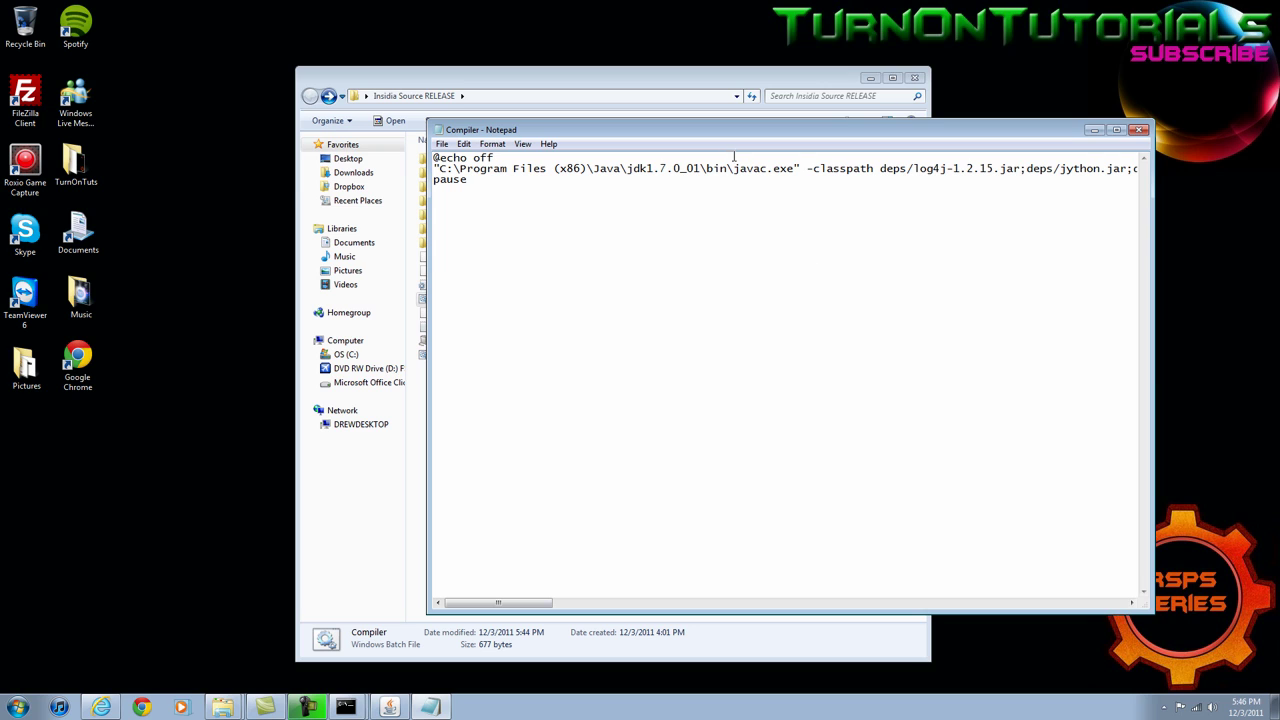
click(1138, 130)
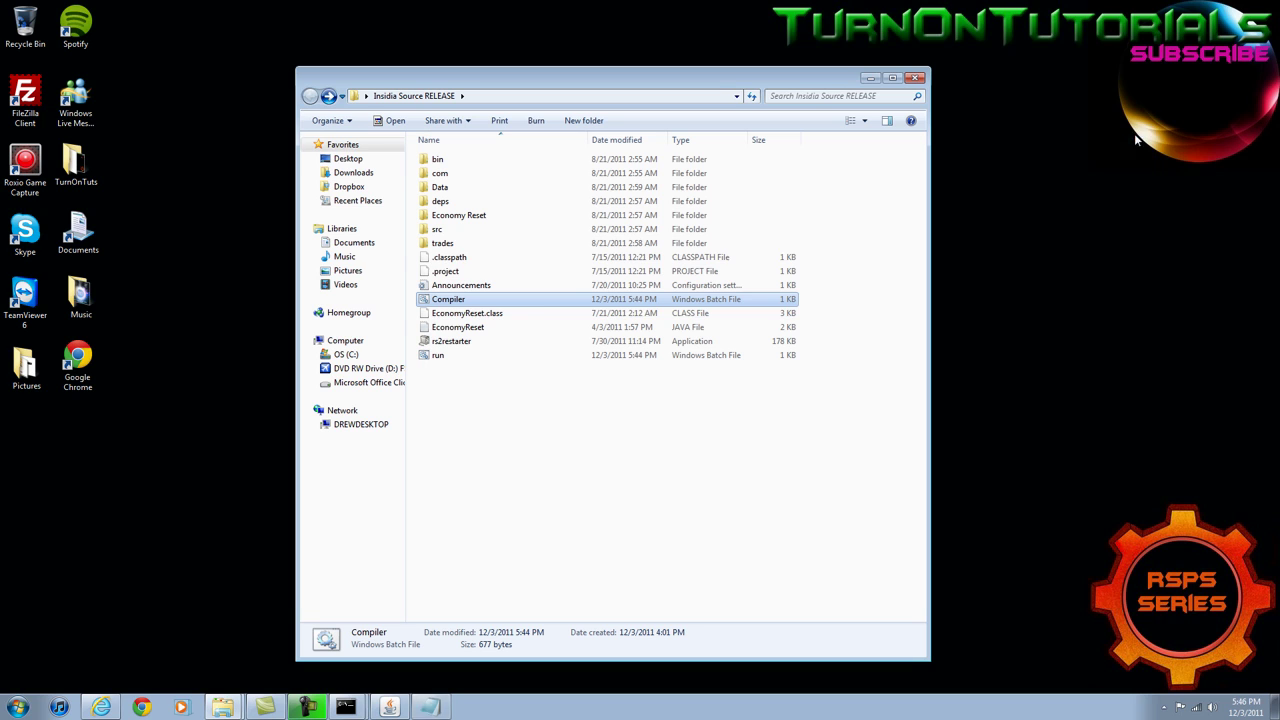
double_click(442, 303)
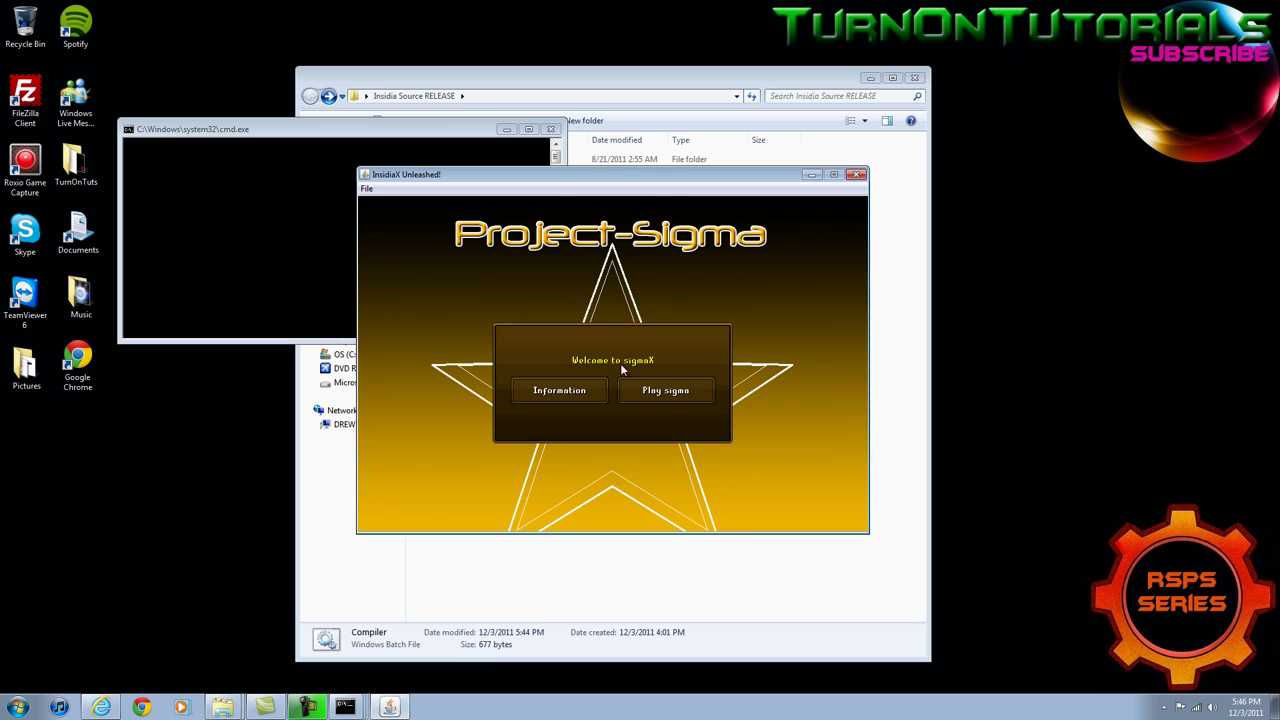
click(340, 185)
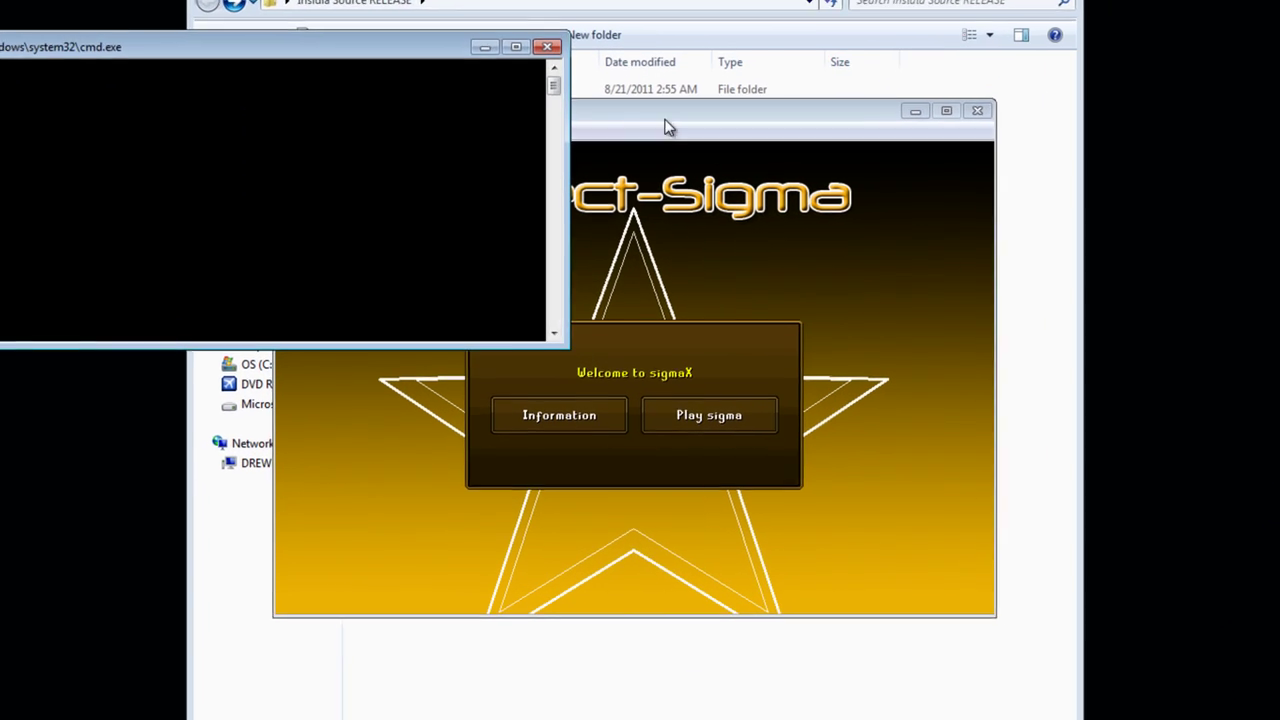
click(668, 127)
Step: Enter the game world, send the chat message 'd', and open the logout panel
click(695, 445)
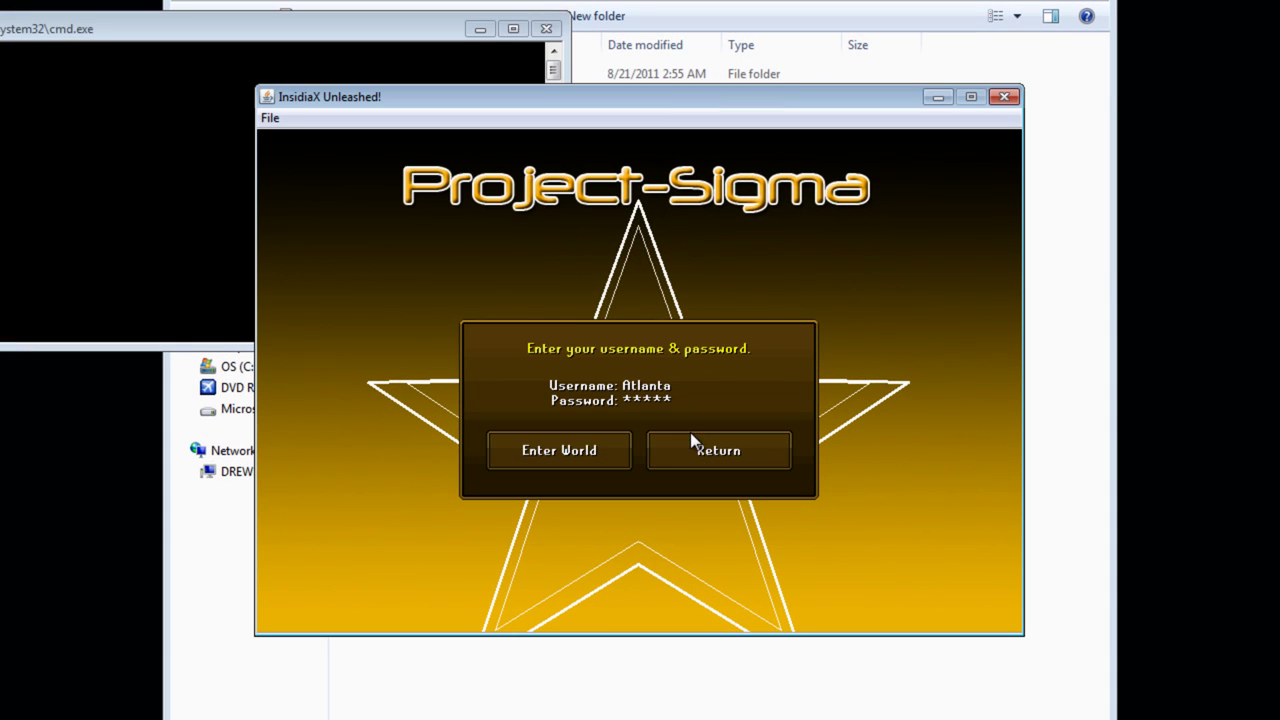
click(577, 450)
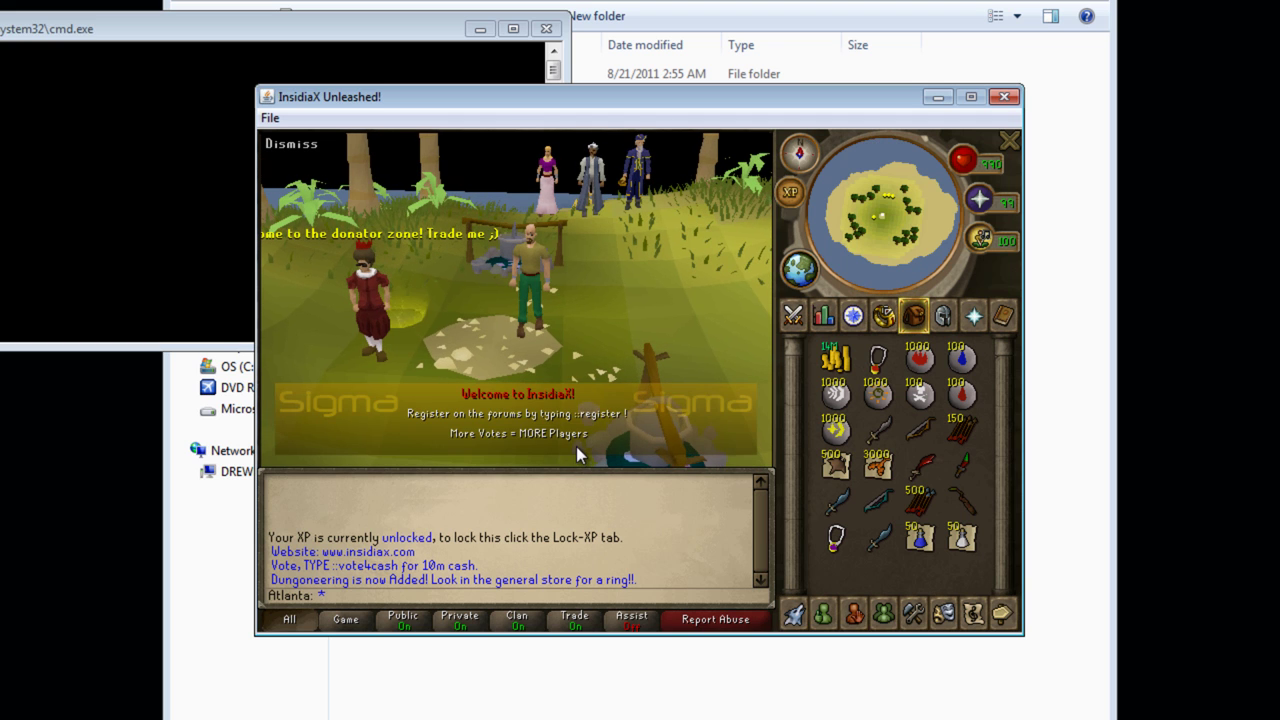
text(d)
key(Return)
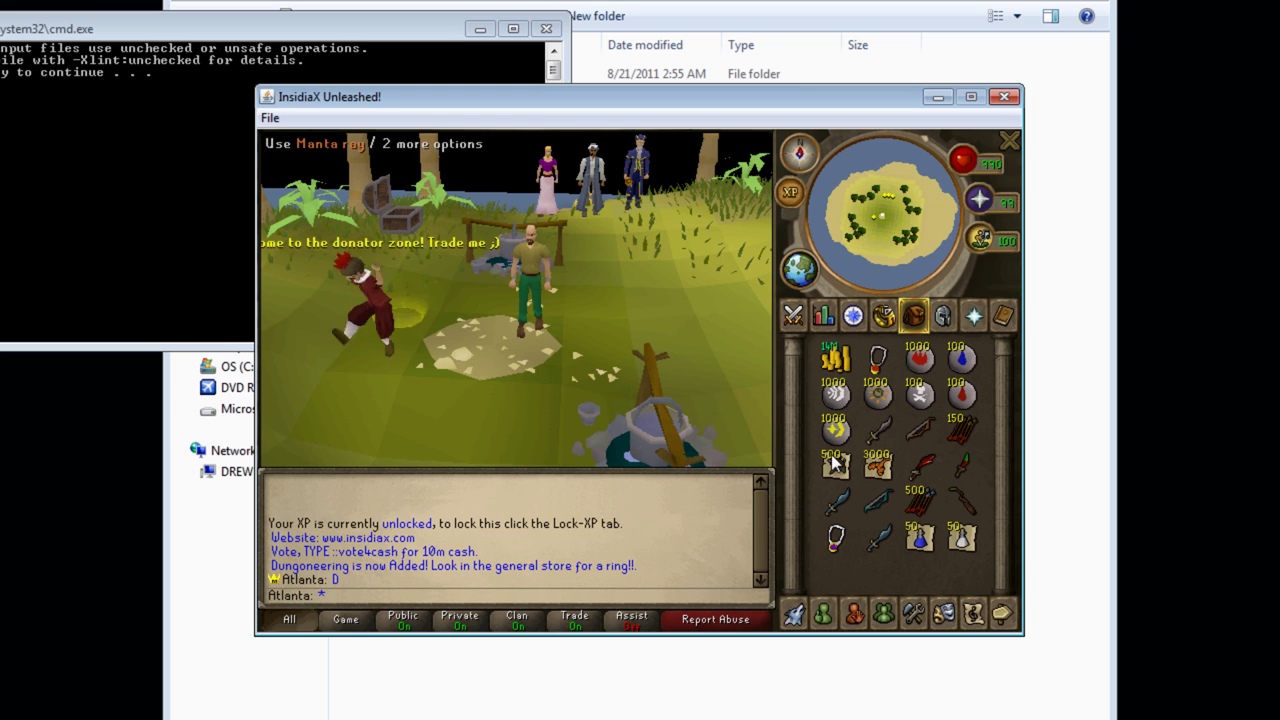
click(798, 316)
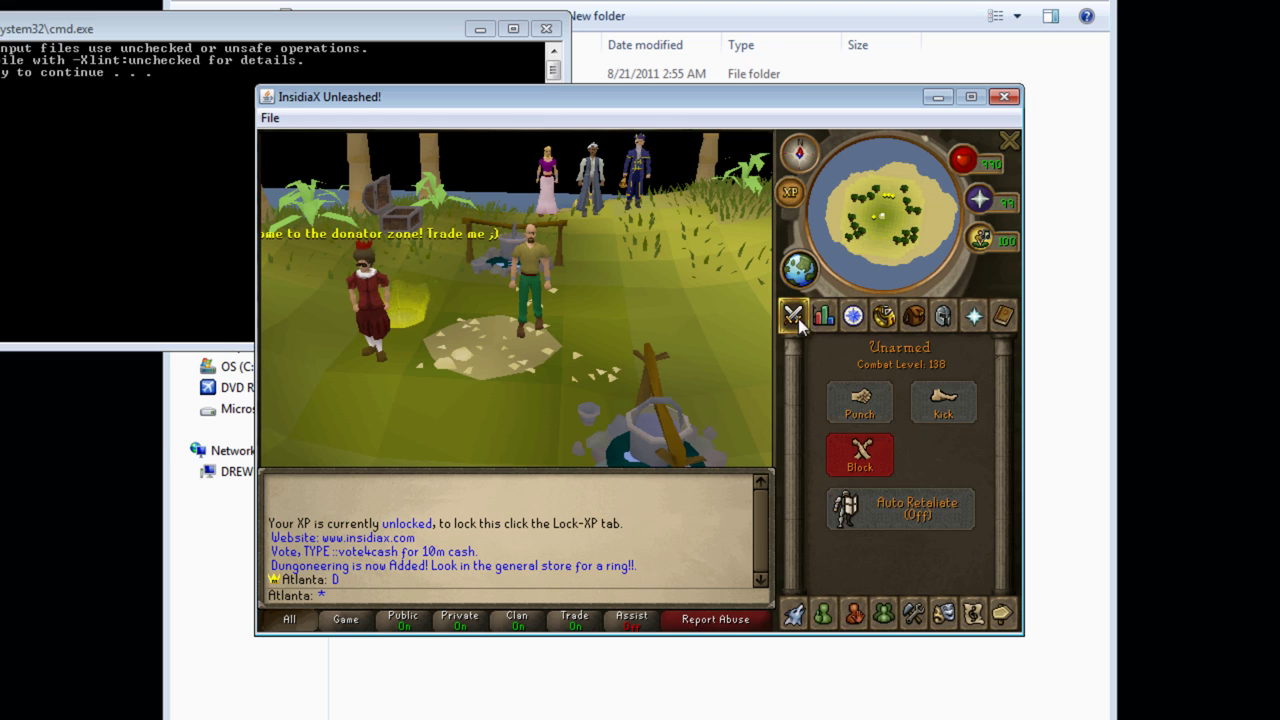
click(884, 316)
click(1002, 614)
Step: Log out and close the game client, console and source folder windows
click(899, 505)
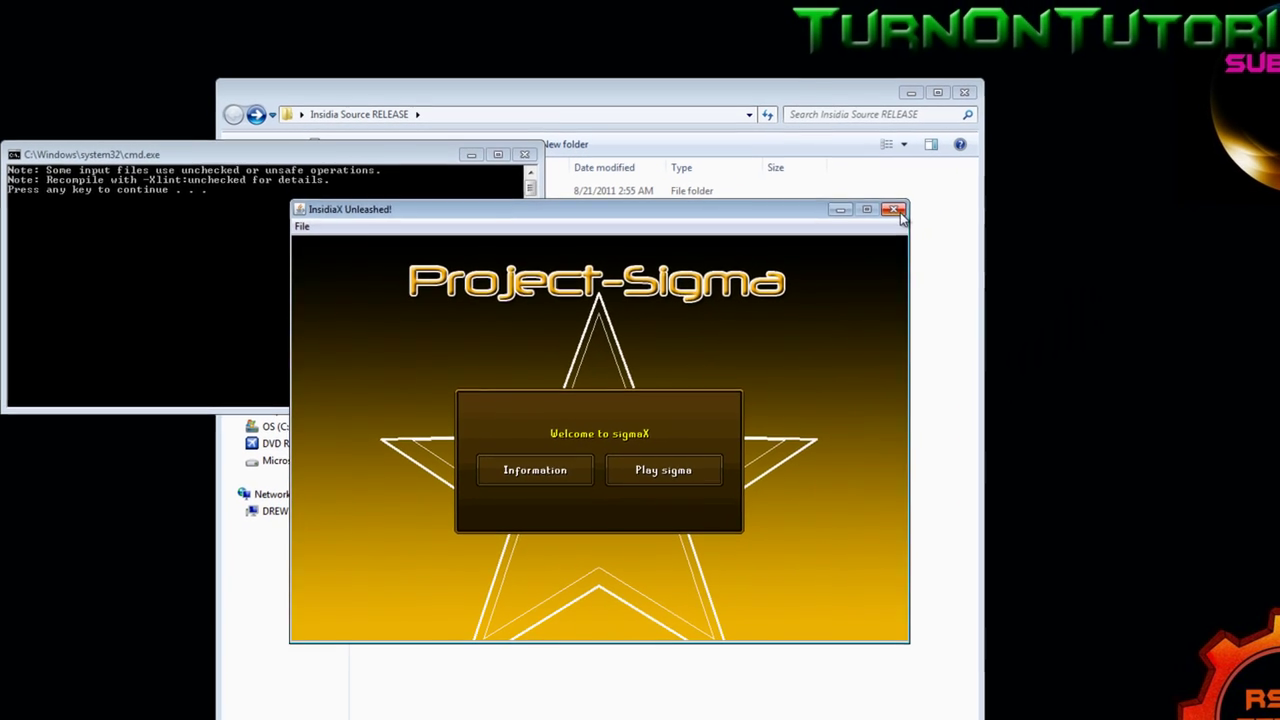
click(895, 214)
click(524, 157)
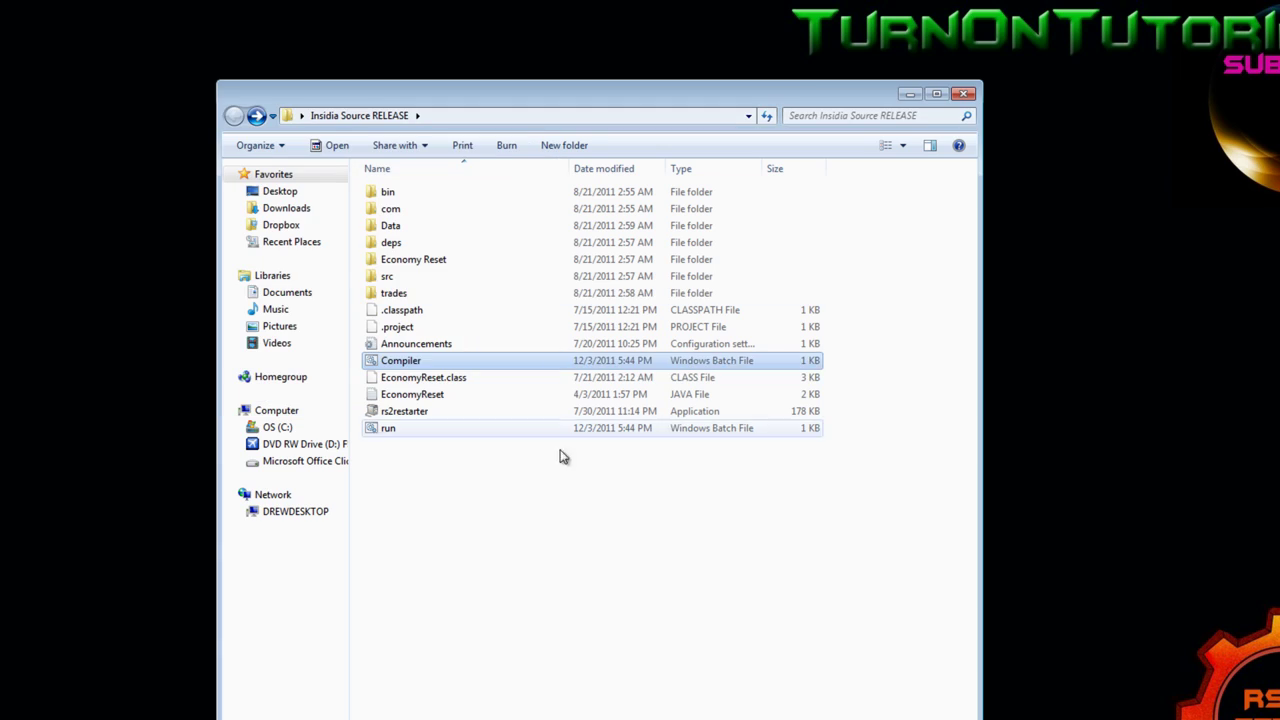
click(963, 94)
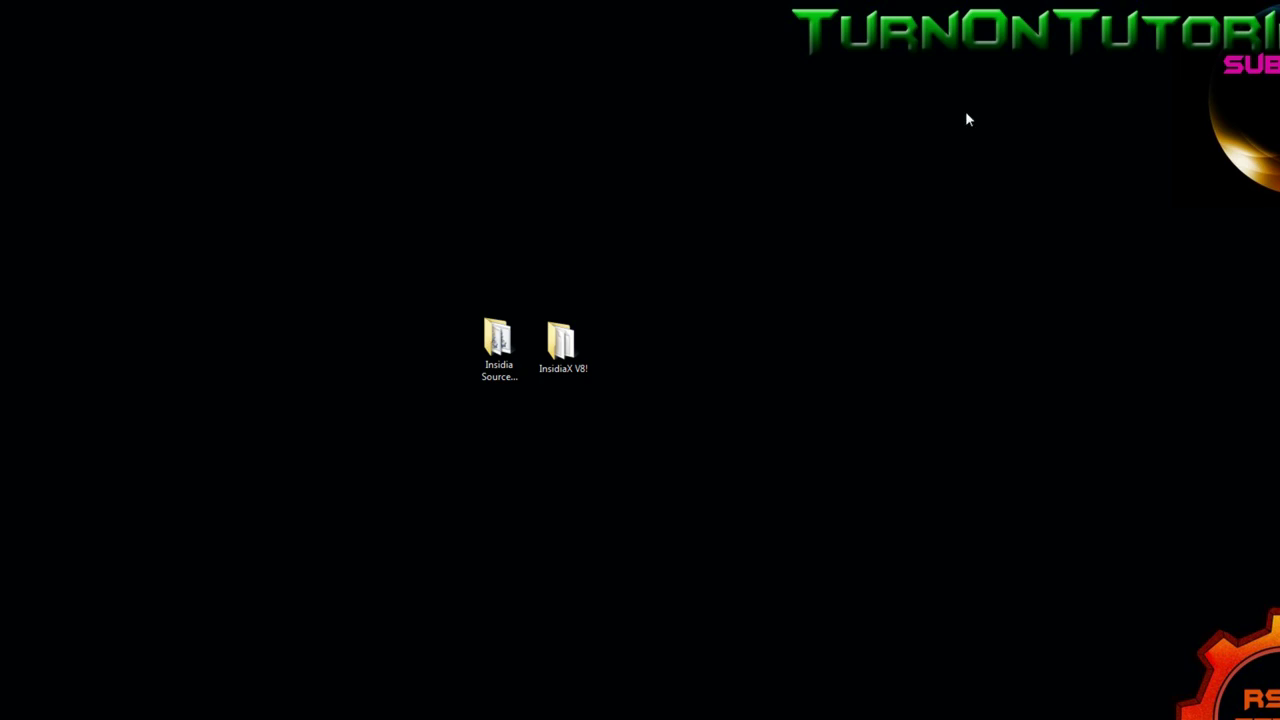
Step: Open the InsidiaX V8! desktop folder and scroll down to the client file
double_click(562, 340)
scroll(566, 323, down, 1)
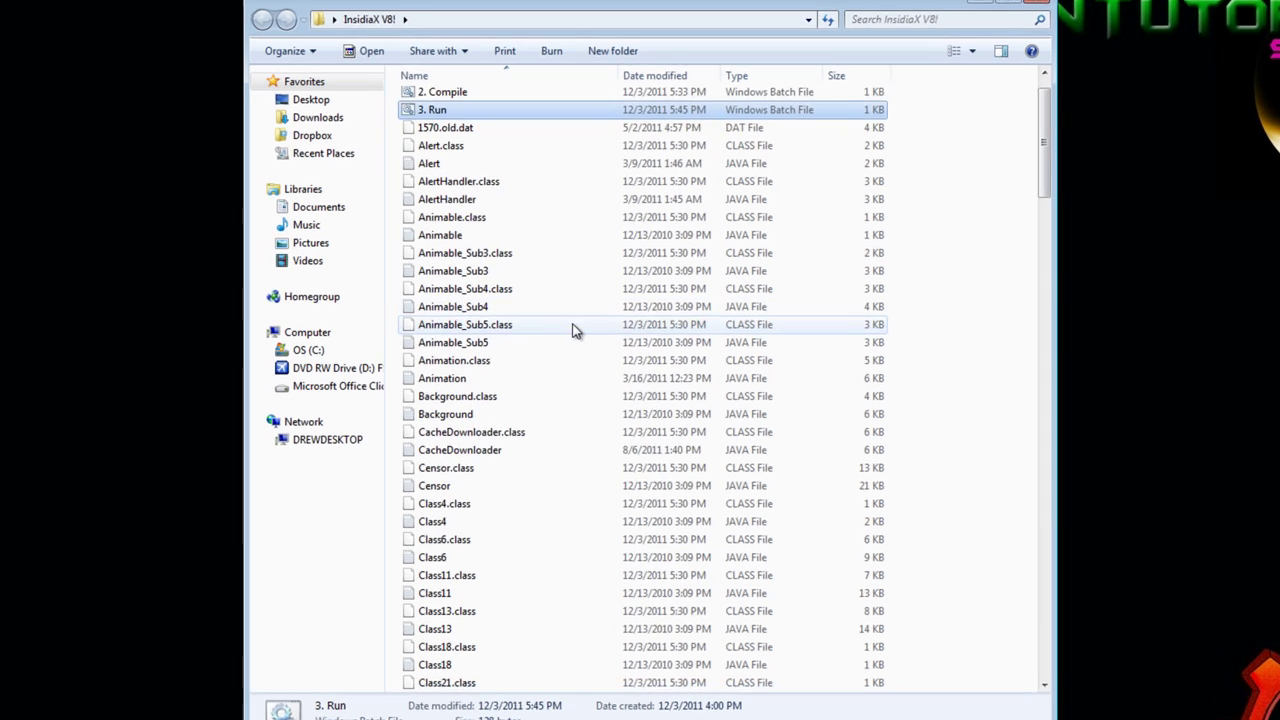
scroll(631, 325, down, 4)
scroll(642, 325, down, 4)
scroll(645, 335, down, 3)
scroll(643, 327, down, 2)
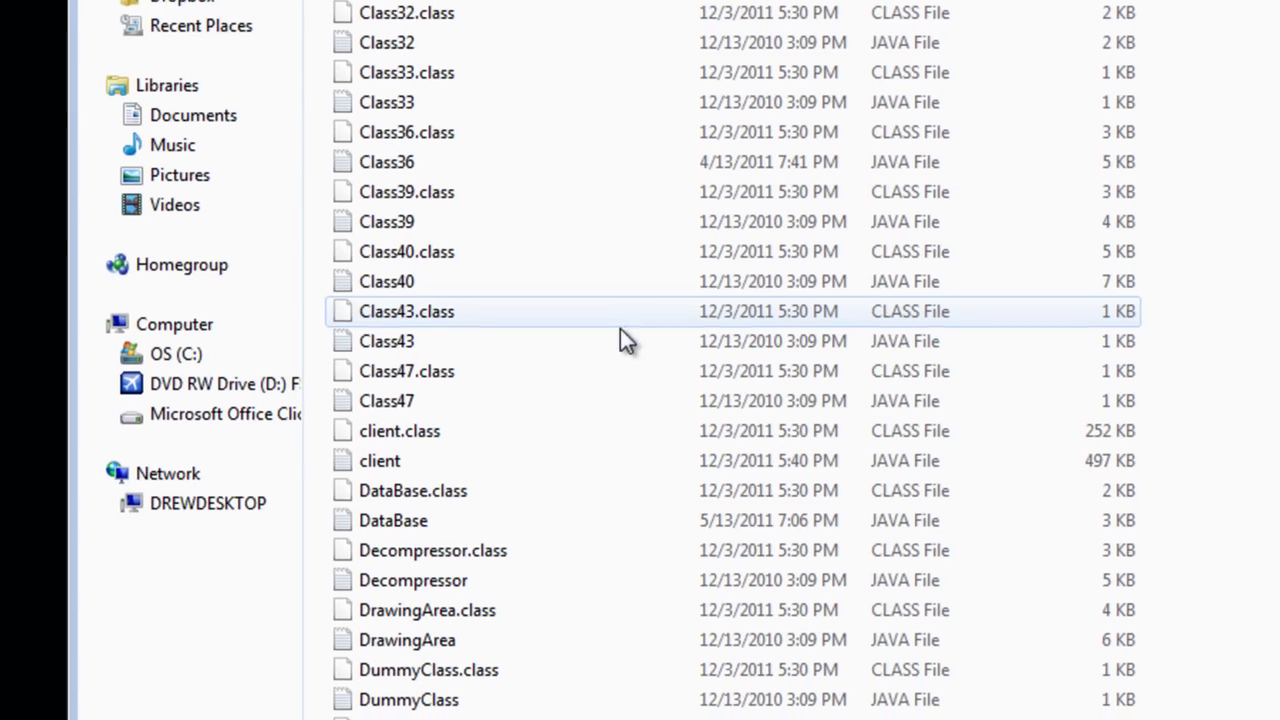
Step: Open client.java, find the first insidiaX occurrence and copy that word
double_click(295, 405)
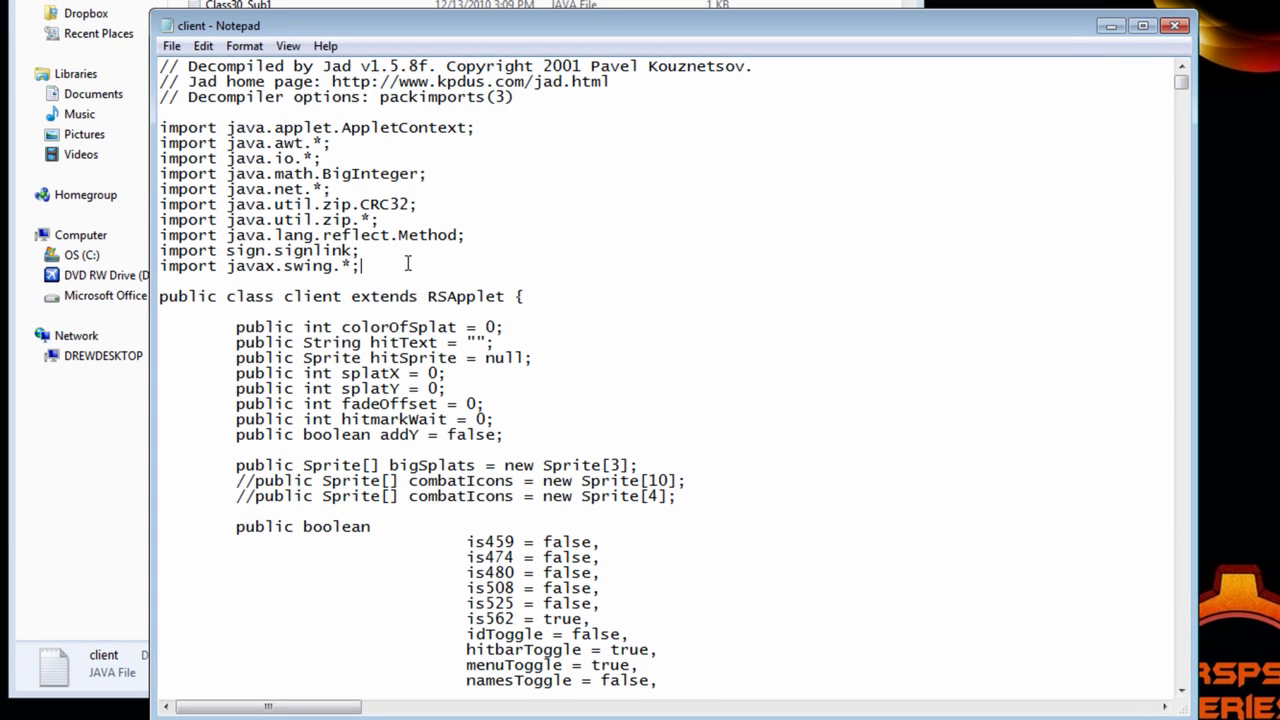
key(ctrl+f)
text(insidia)
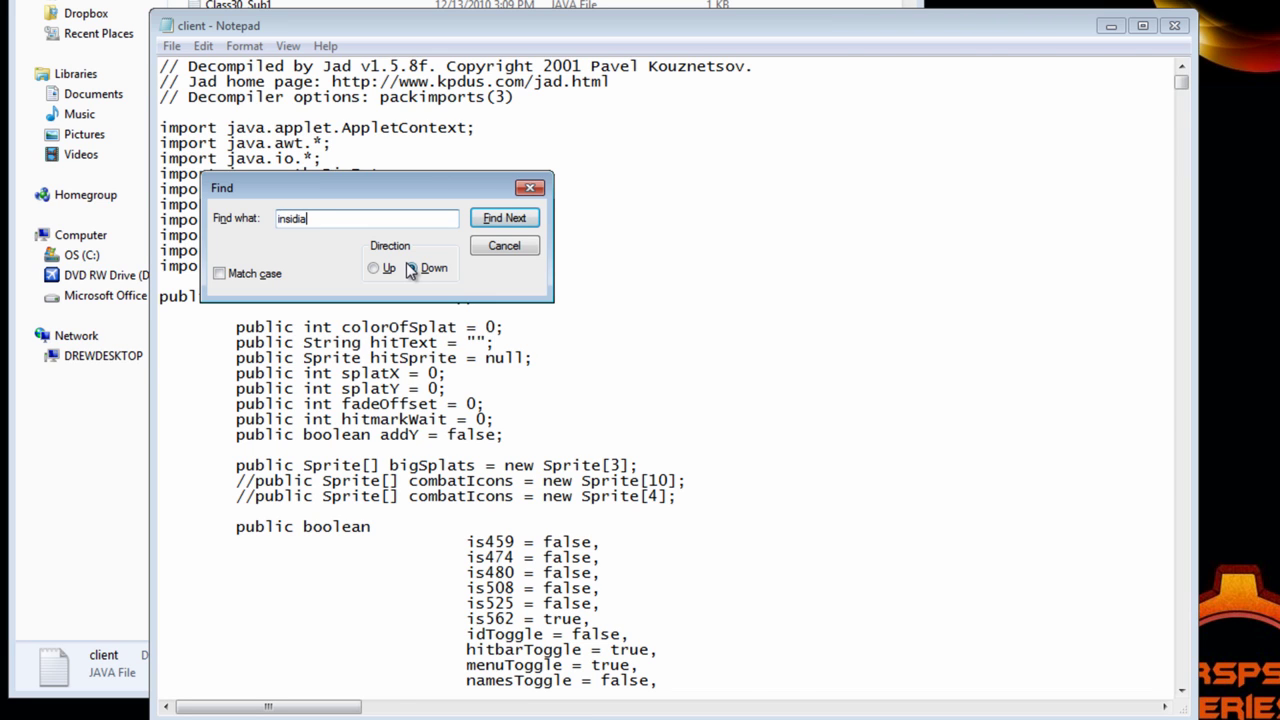
key(Return)
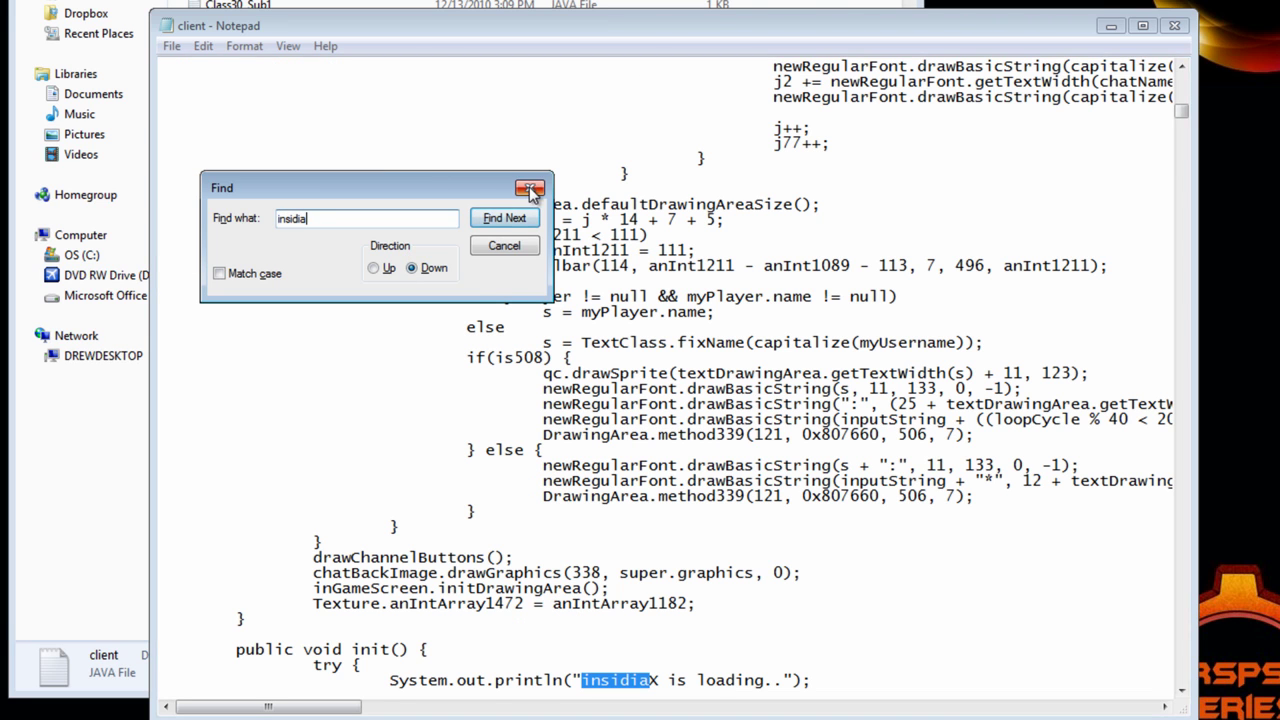
click(530, 187)
scroll(688, 432, down, 4)
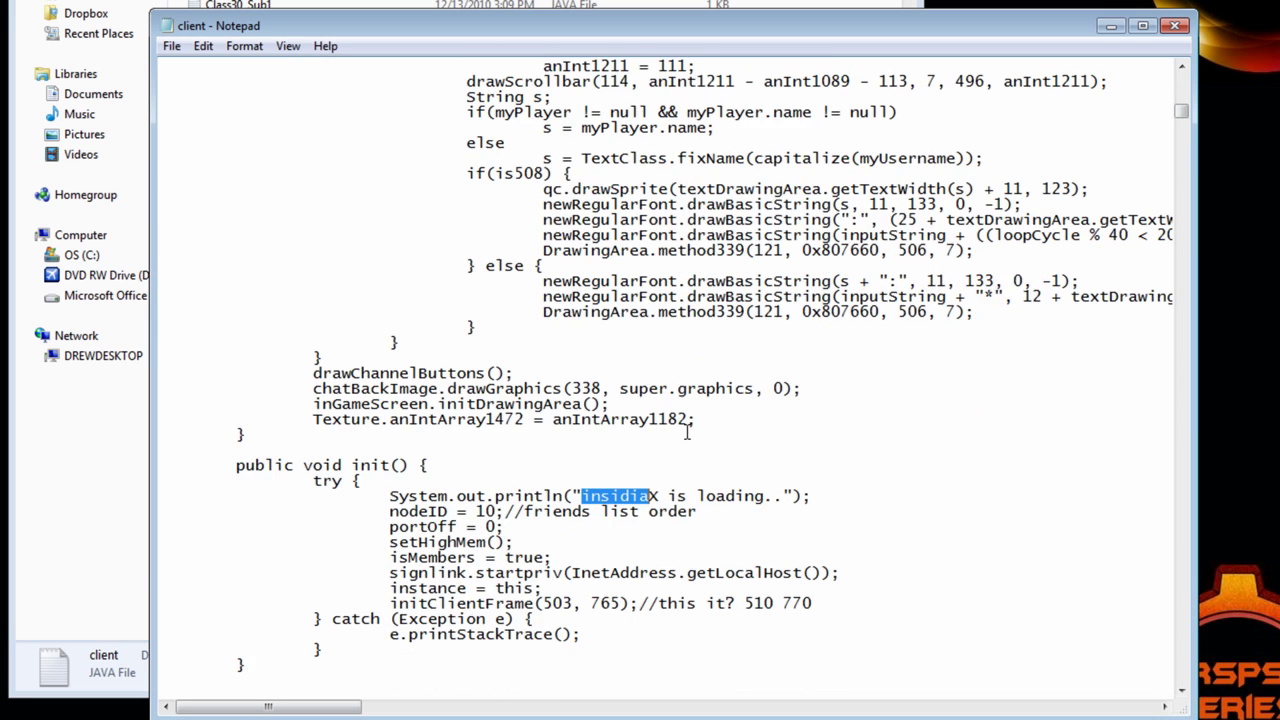
double_click(657, 495)
right_click(600, 503)
click(652, 558)
Step: Replace all insidiaX occurrences in client.java with Sigma, then close the Replace box
key(ctrl+h)
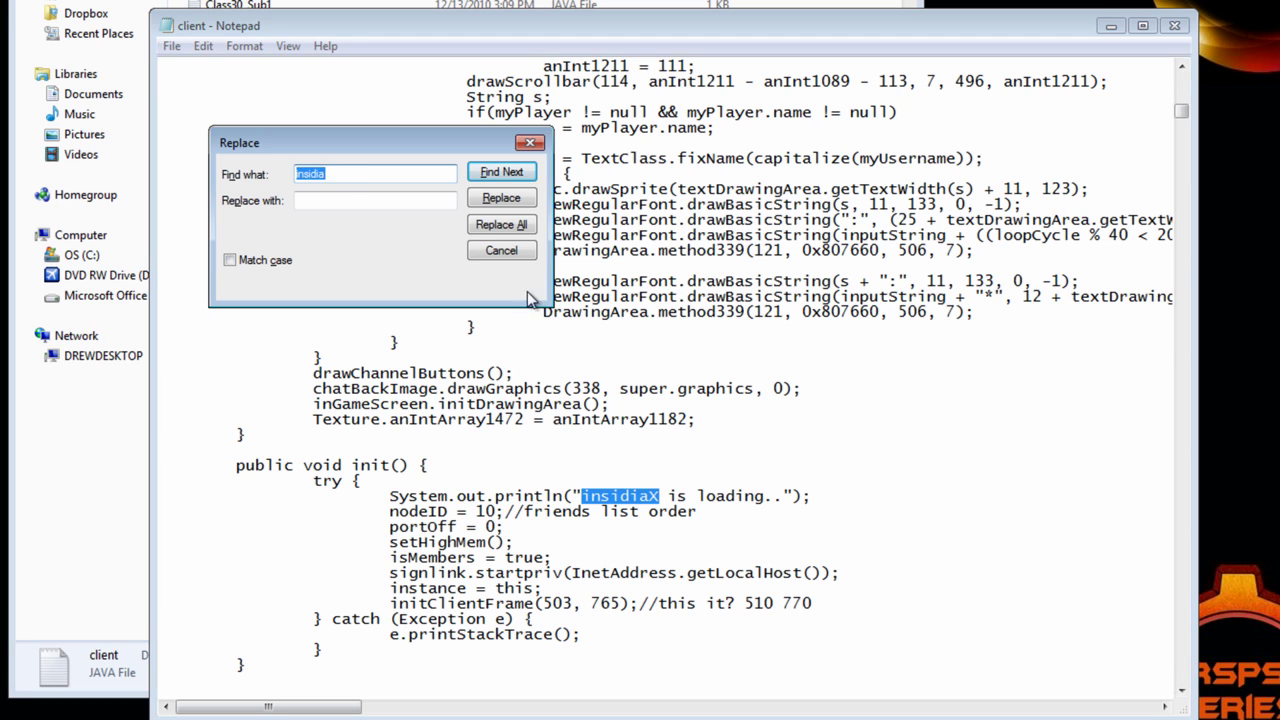
click(348, 177)
text(X)
click(346, 197)
text(Sigma)
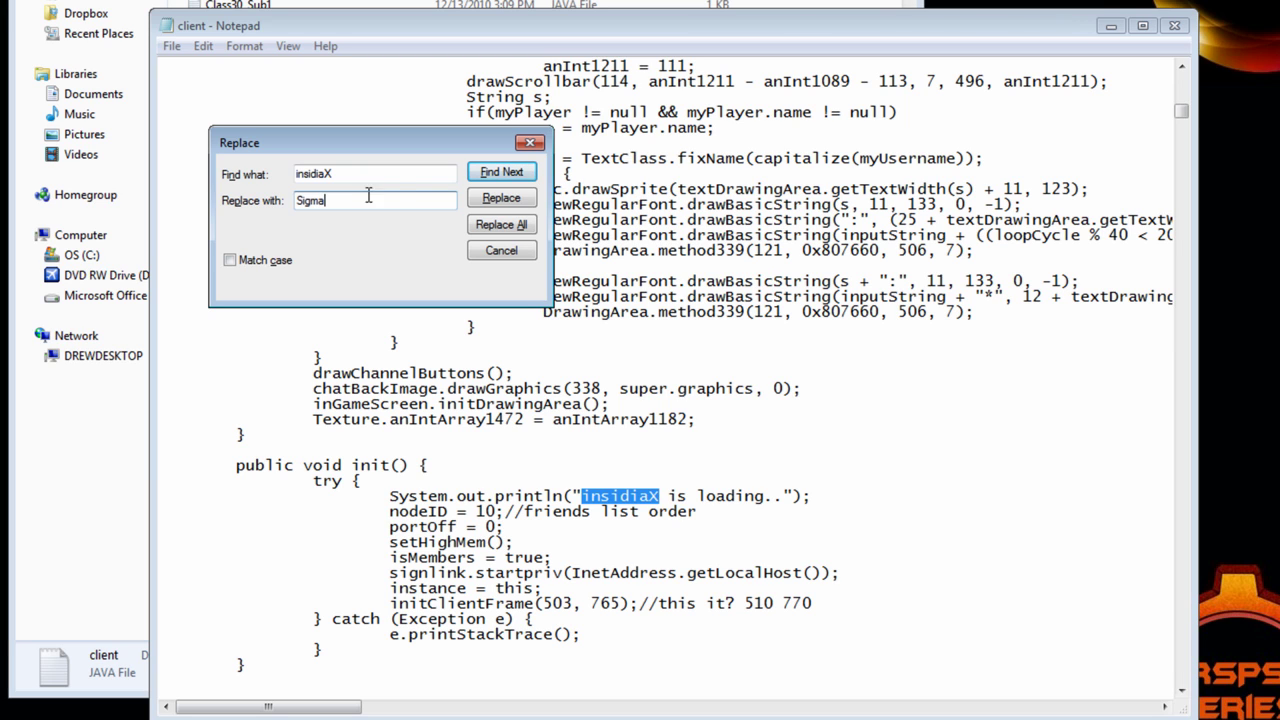
click(520, 225)
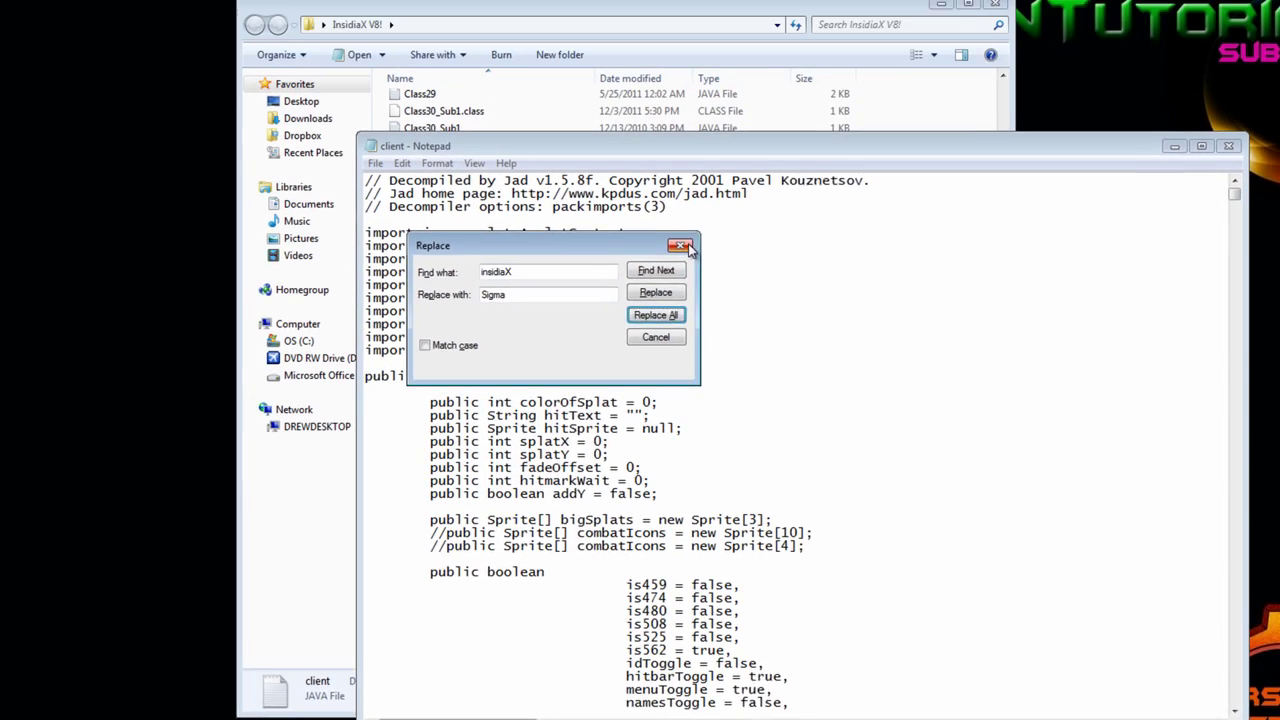
click(531, 143)
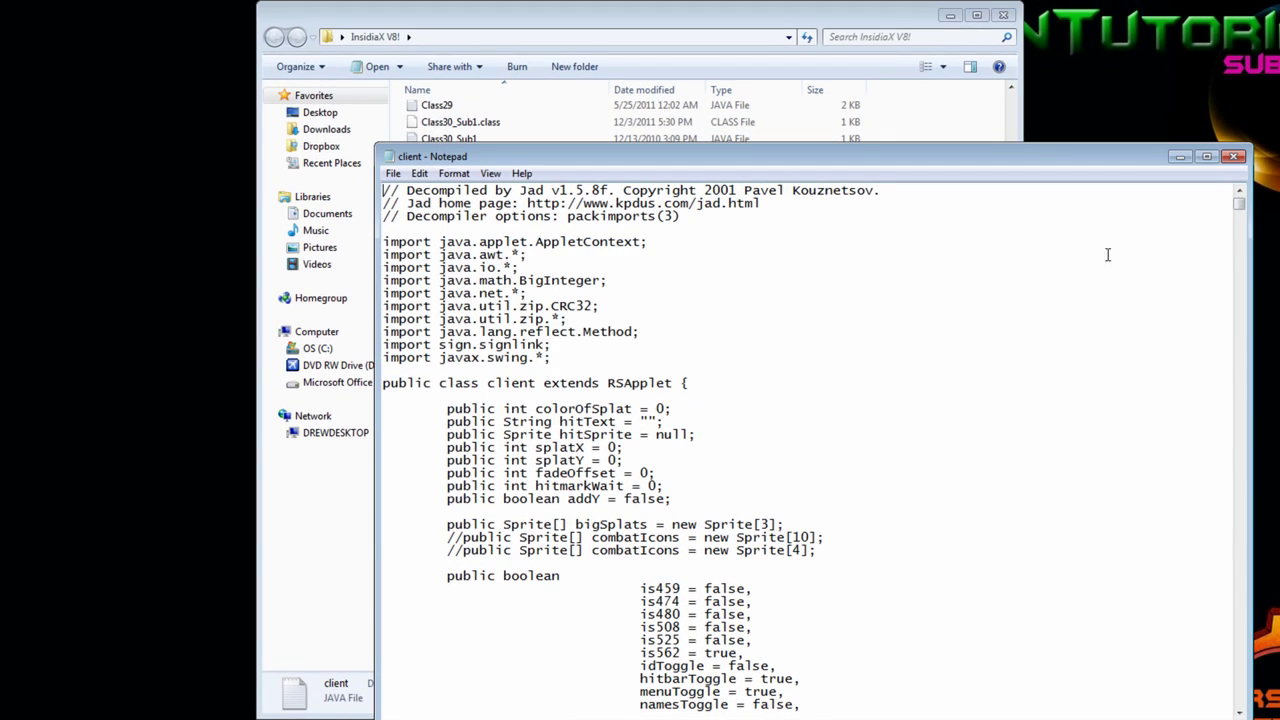
Step: Save and close client.java, then open Gui.java from the file list
click(1237, 161)
click(593, 445)
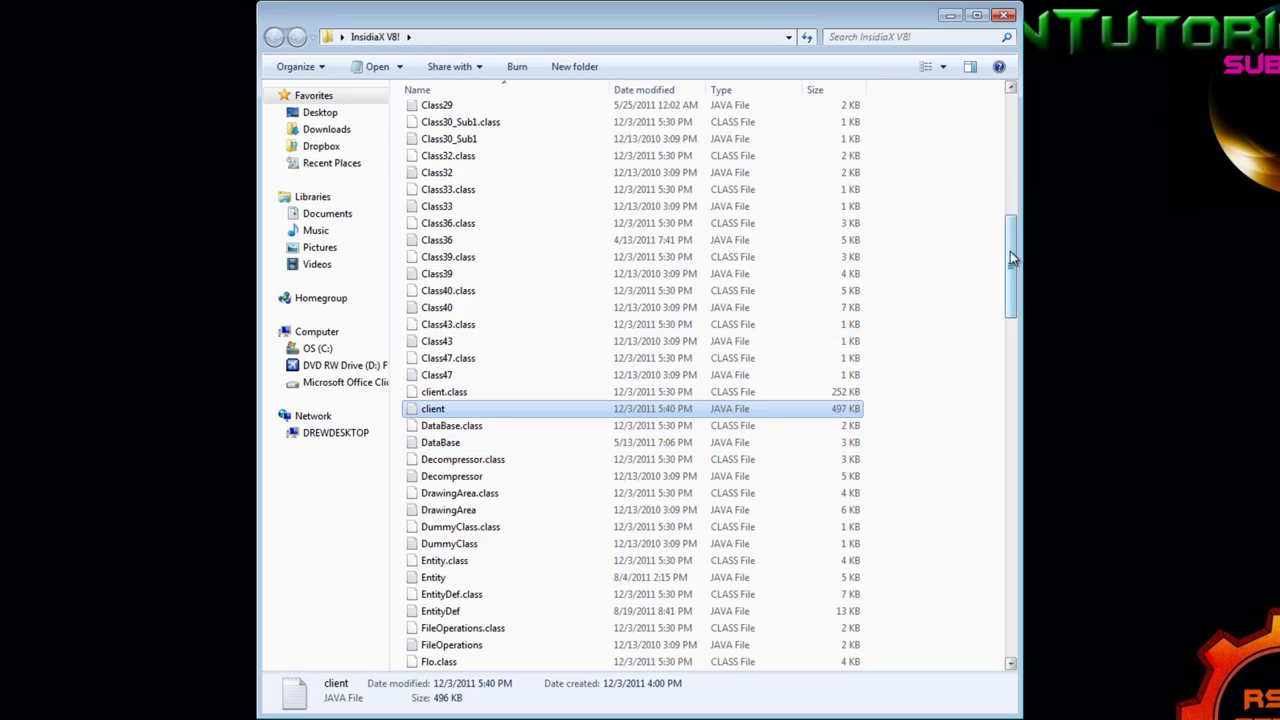
scroll(1012, 262, down, 1)
mouse_move(1012, 262)
mouse_down()
mouse_move(1005, 512)
mouse_move(1012, 337)
mouse_up()
click(427, 274)
double_click(427, 273)
Step: In Gui.java, replace all InsidiaX occurrences with Sigma
key(ctrl+f)
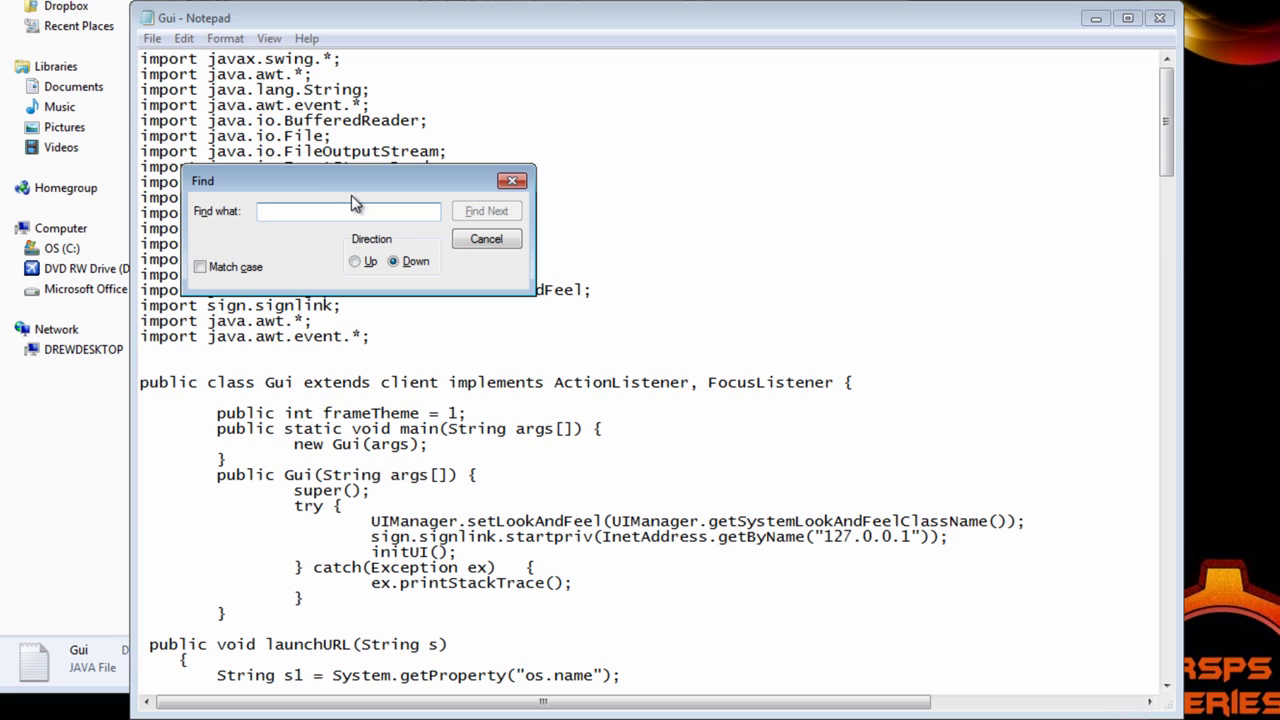
click(516, 180)
key(ctrl+h)
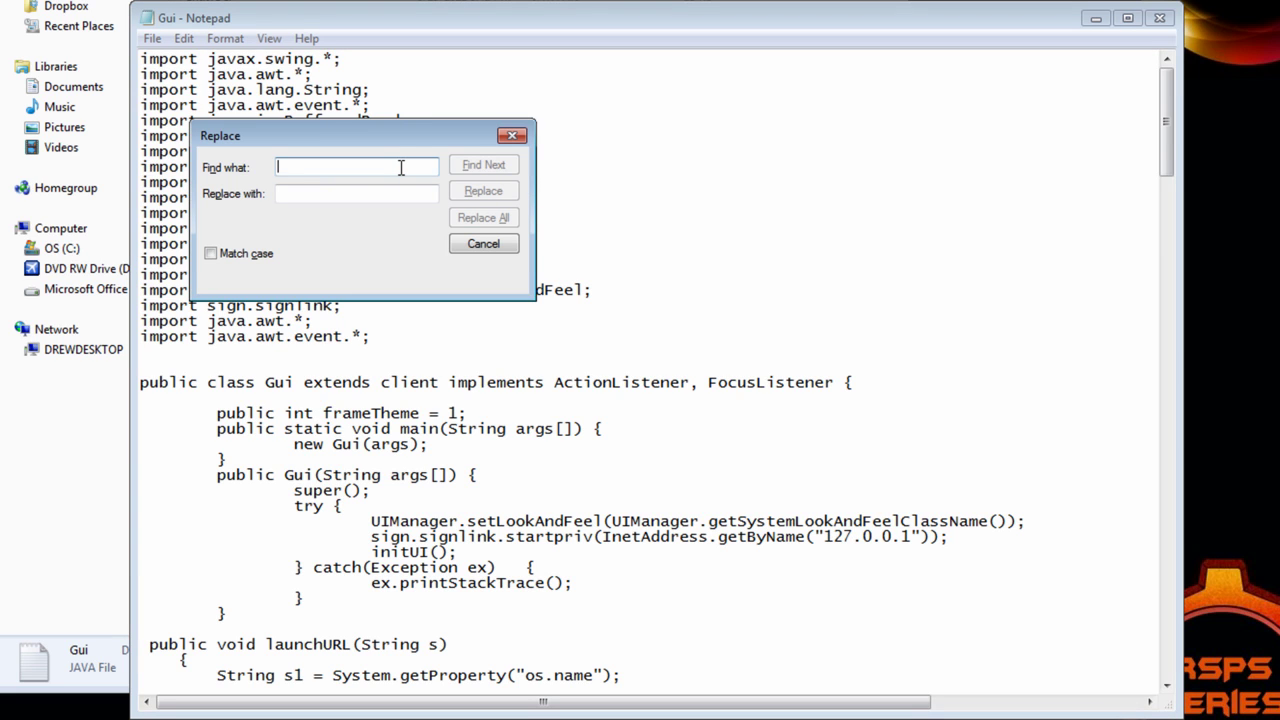
text(InsidiaX)
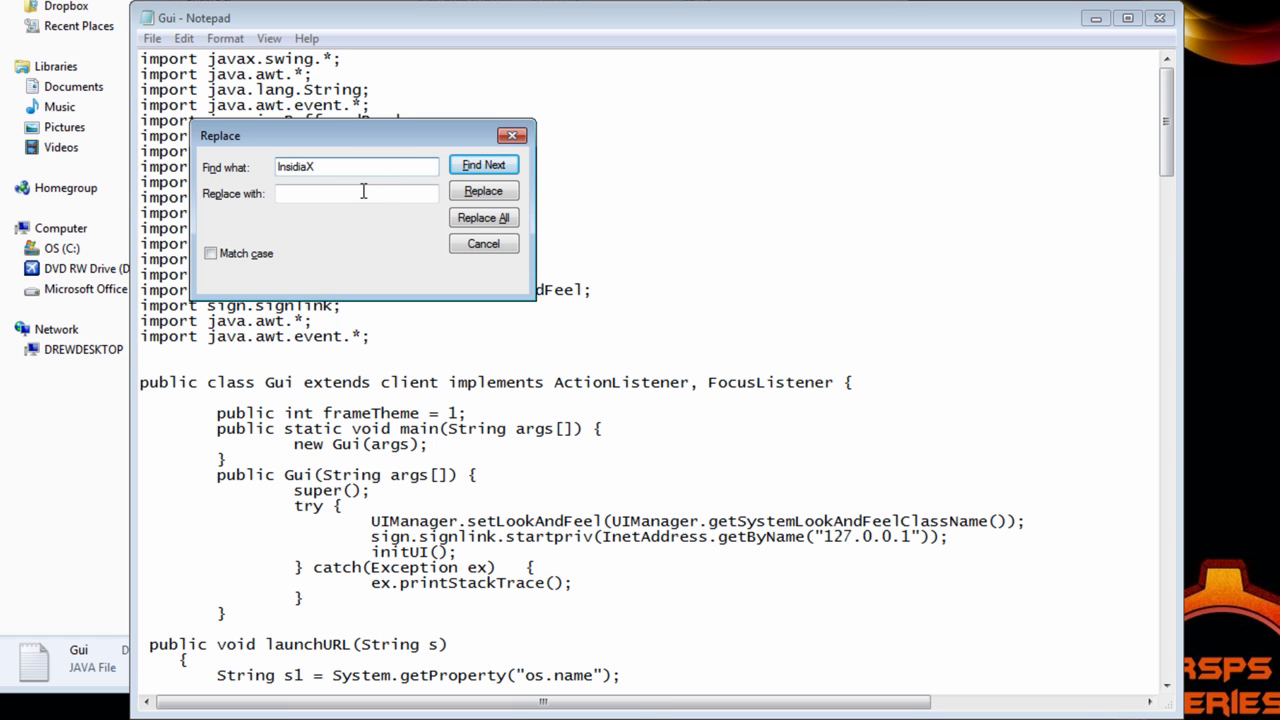
click(363, 191)
text(Sigma)
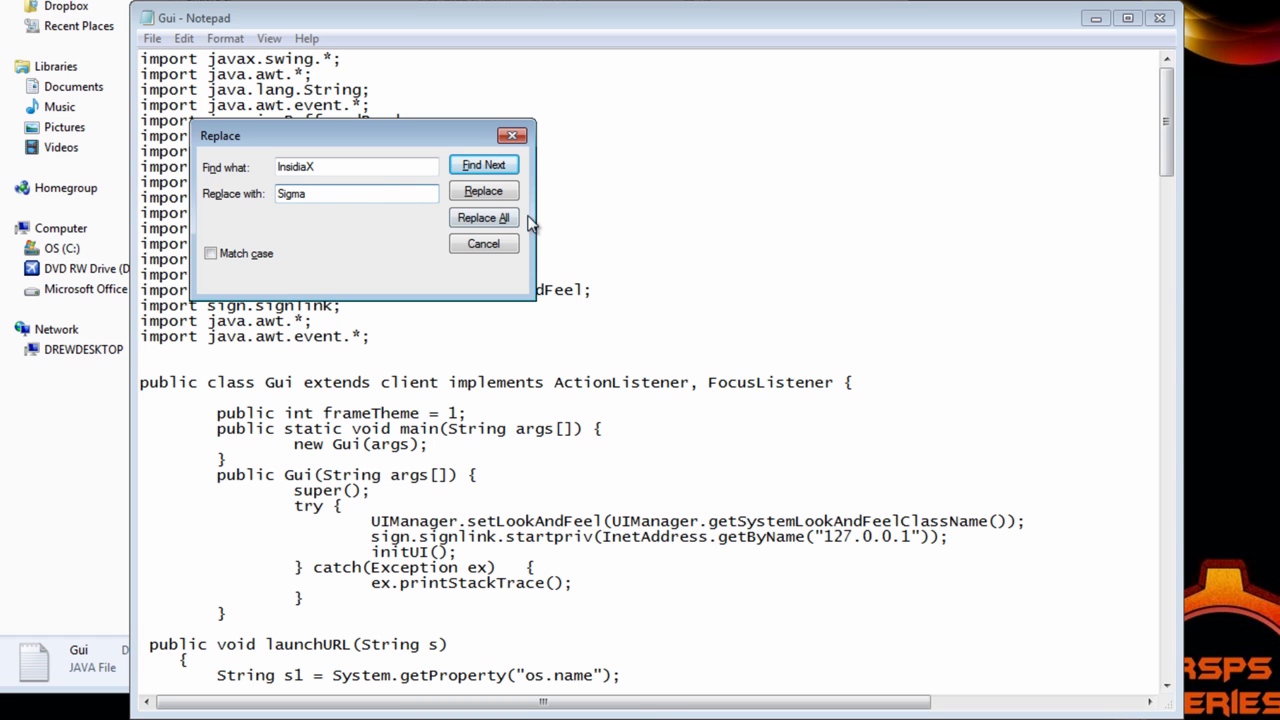
click(502, 217)
Step: Save and close Gui.java
click(1173, 135)
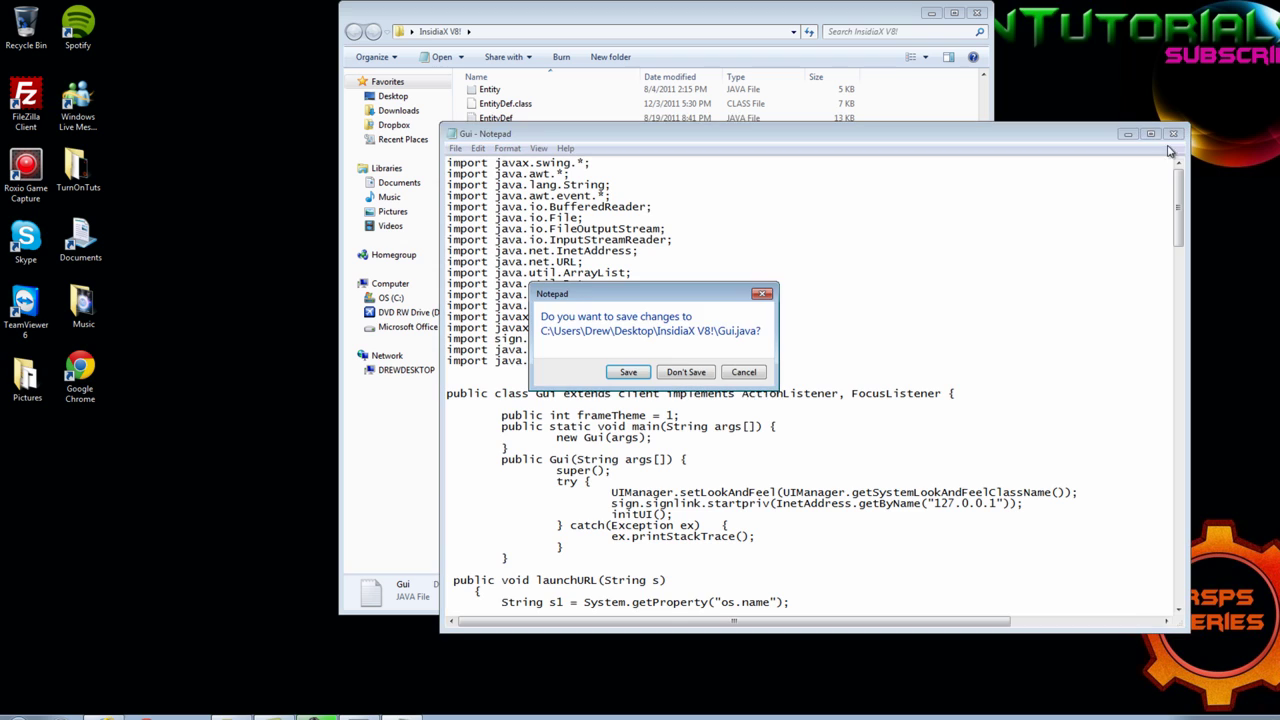
click(628, 373)
scroll(979, 295, up, 8)
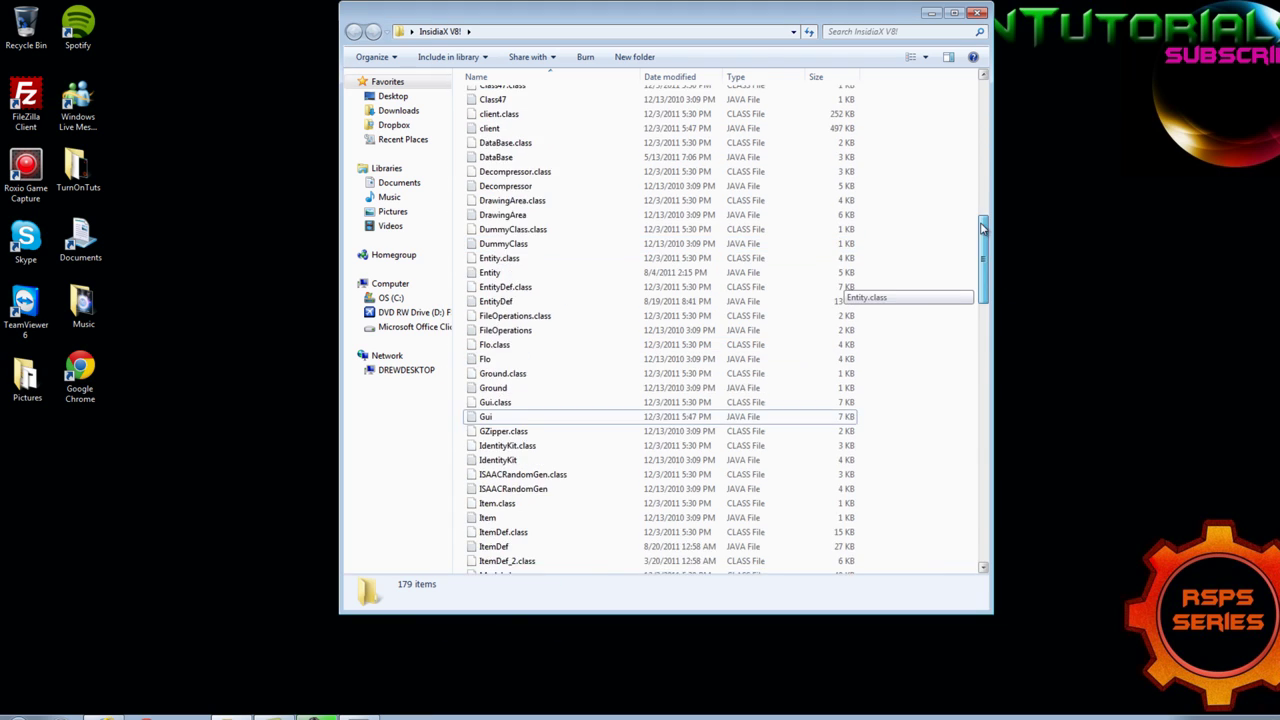
scroll(979, 295, up, 7)
scroll(979, 295, up, 5)
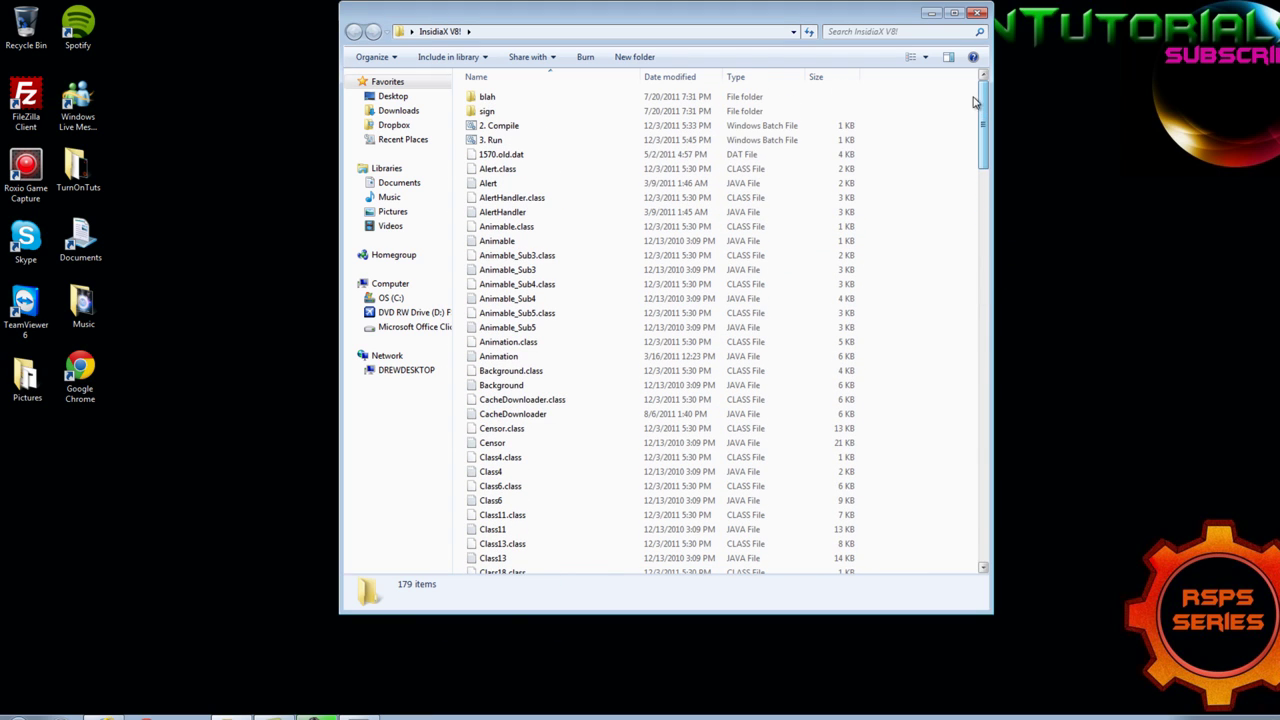
Step: Edit the '2. Compile' javac path: add (x86) after Program Files and remove jre6
right_click(533, 140)
click(512, 128)
right_click(512, 128)
click(538, 152)
click(562, 184)
text((x86))
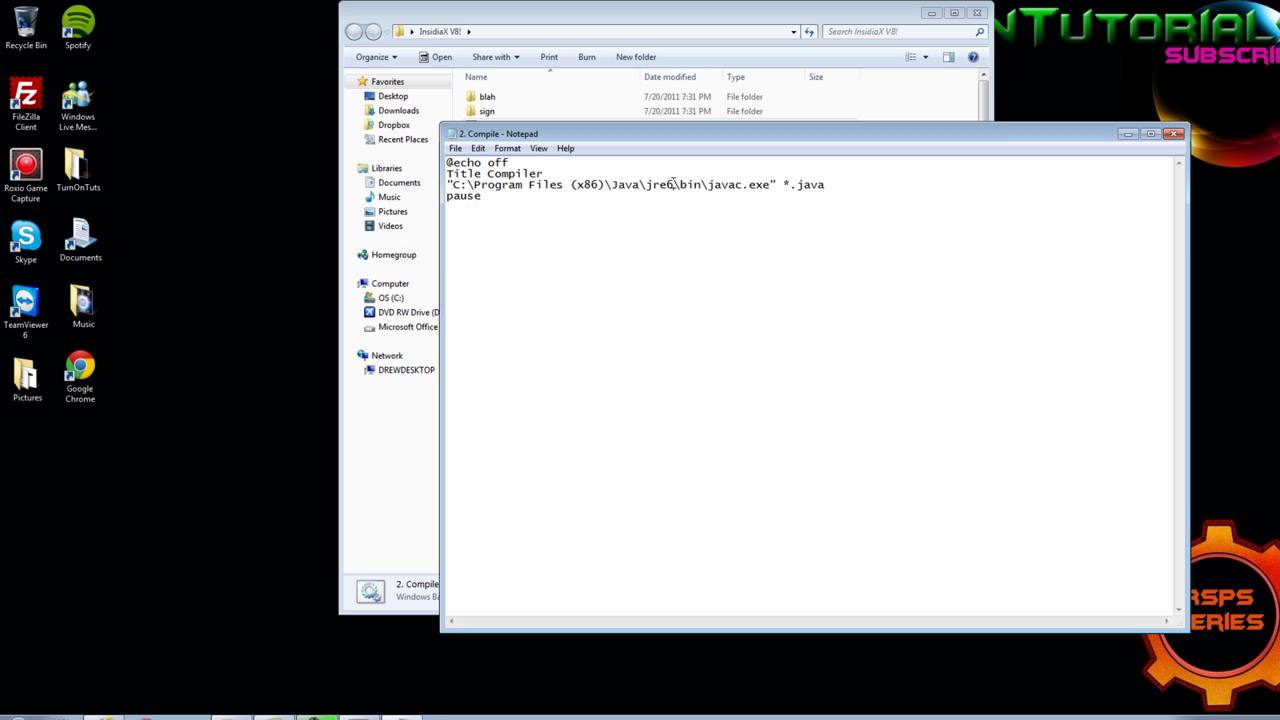
drag(673, 183, 649, 179)
click(675, 184)
text(insidiaX)
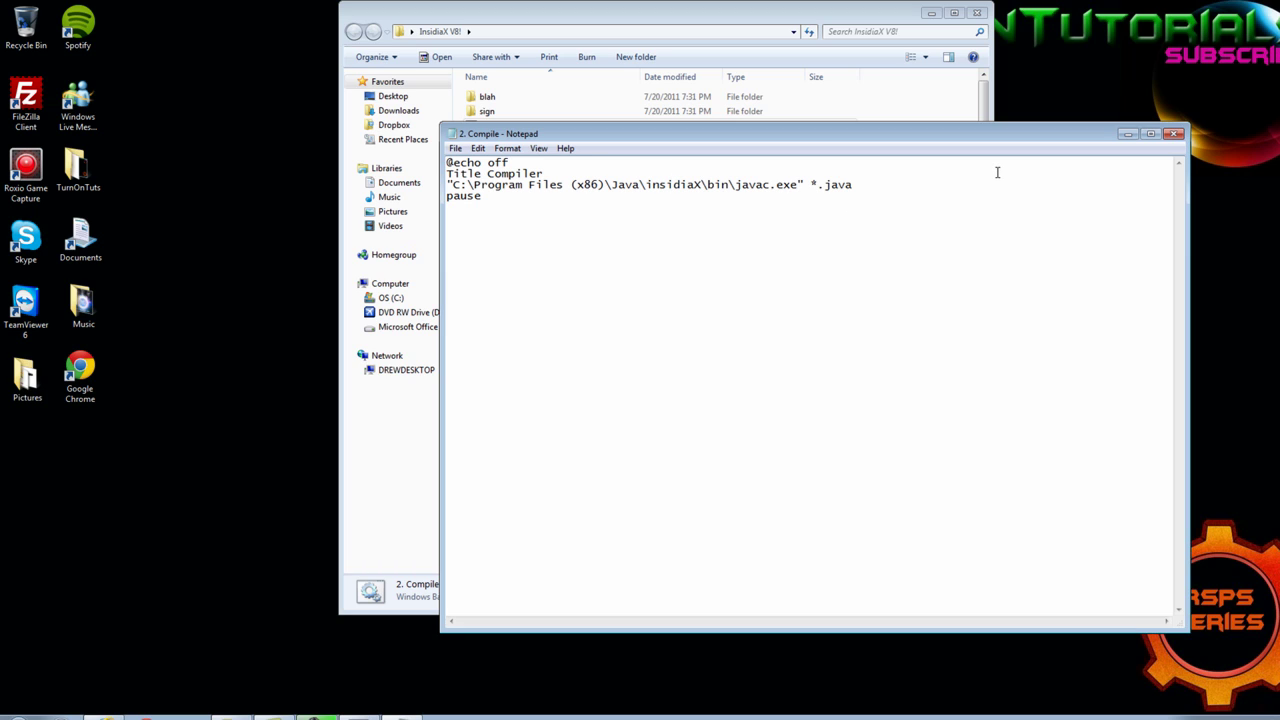
key(BackSpace)
key(BackSpace)
key(BackSpace)
key(BackSpace)
key(BackSpace)
key(BackSpace)
key(BackSpace)
key(BackSpace)
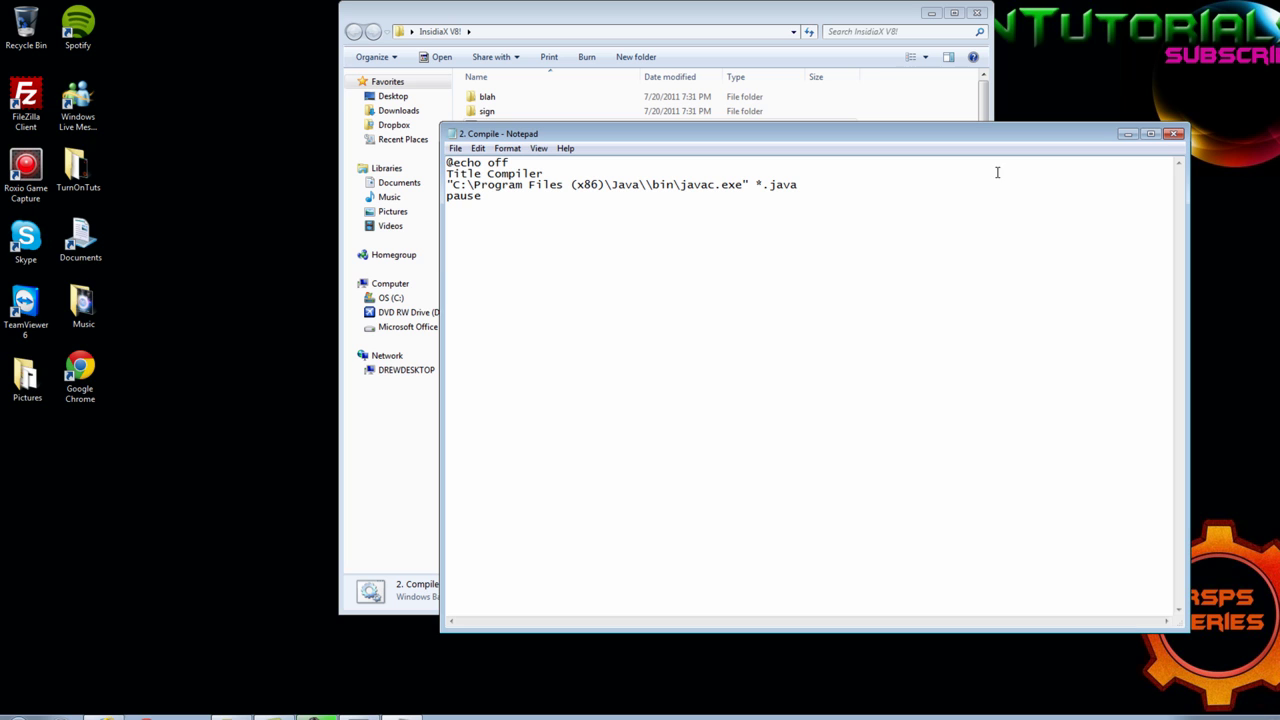
Step: Copy the jdk1.7.0_01 folder name from '3. Run' into the compile script's javac path
click(15, 712)
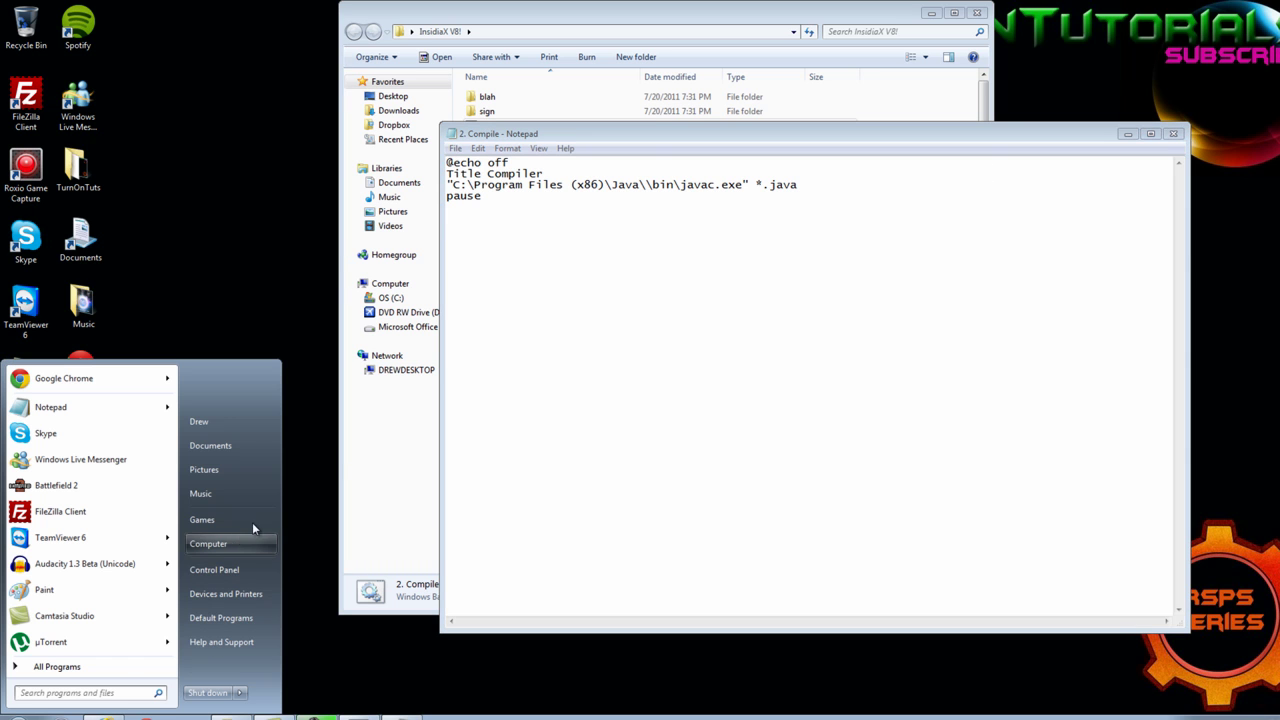
click(360, 465)
right_click(514, 140)
click(492, 142)
right_click(452, 128)
click(468, 150)
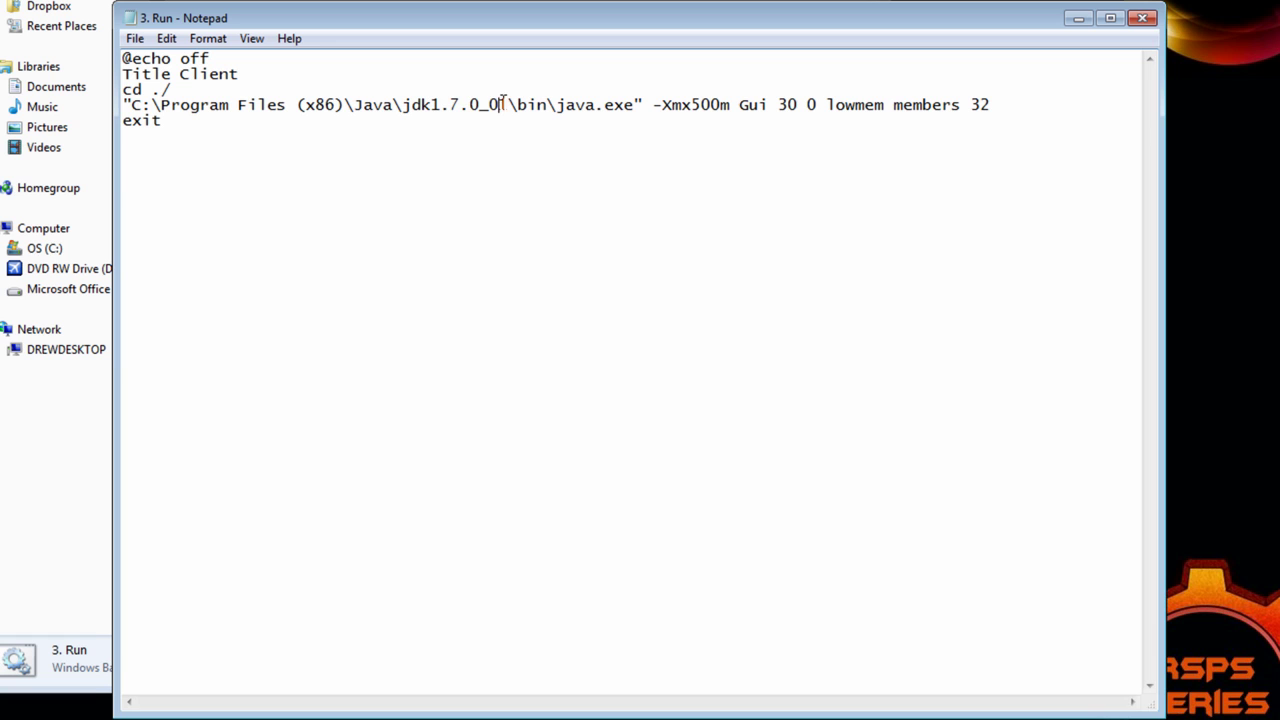
drag(507, 104, 403, 105)
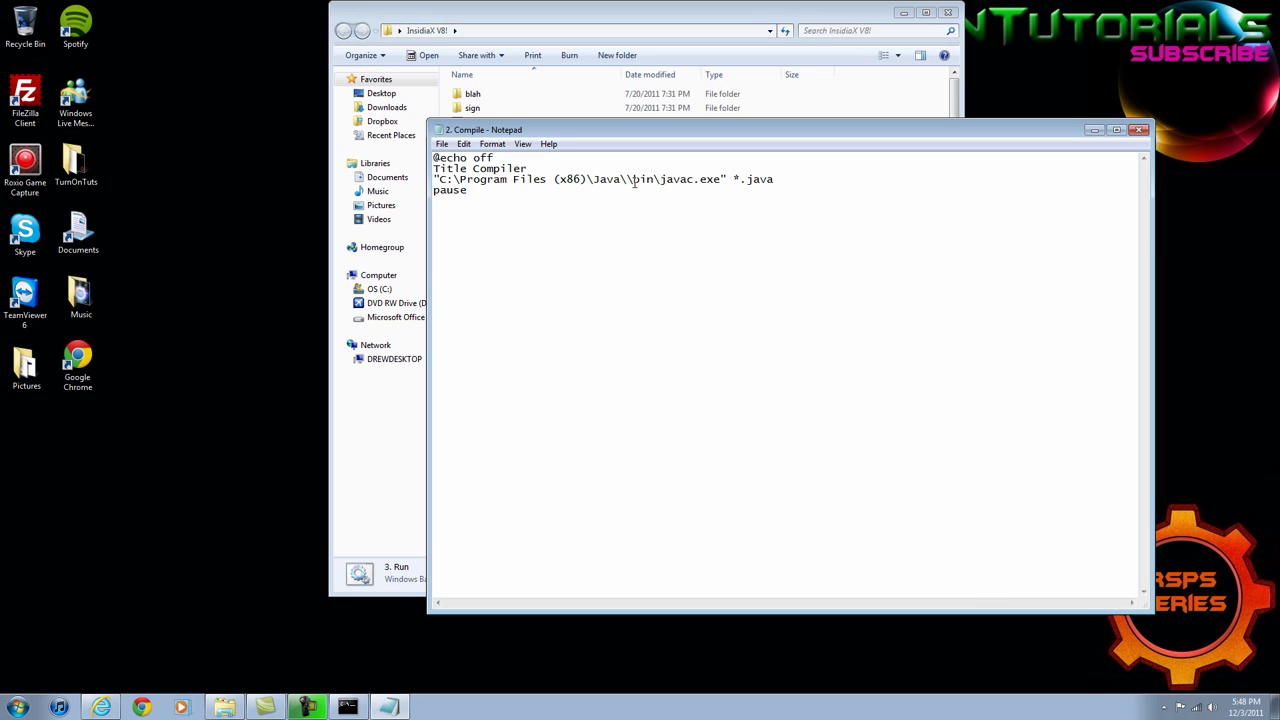
text(jdk1.7.0_01)
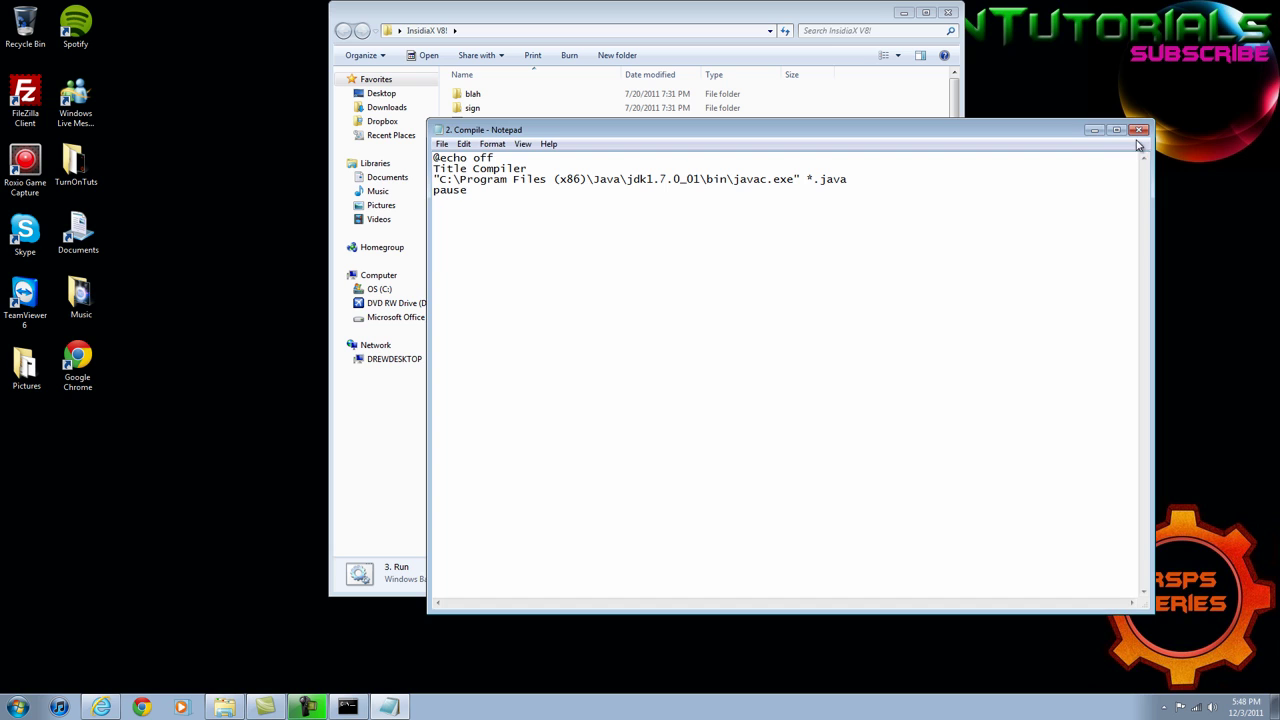
Step: Save the fixed compile script and run '2. Compile'
click(1137, 131)
click(609, 369)
double_click(484, 122)
click(278, 162)
Step: Minimize the client folder and compiler, then browse Insidia Source RELEASE > src > server > model > players
click(700, 178)
click(903, 12)
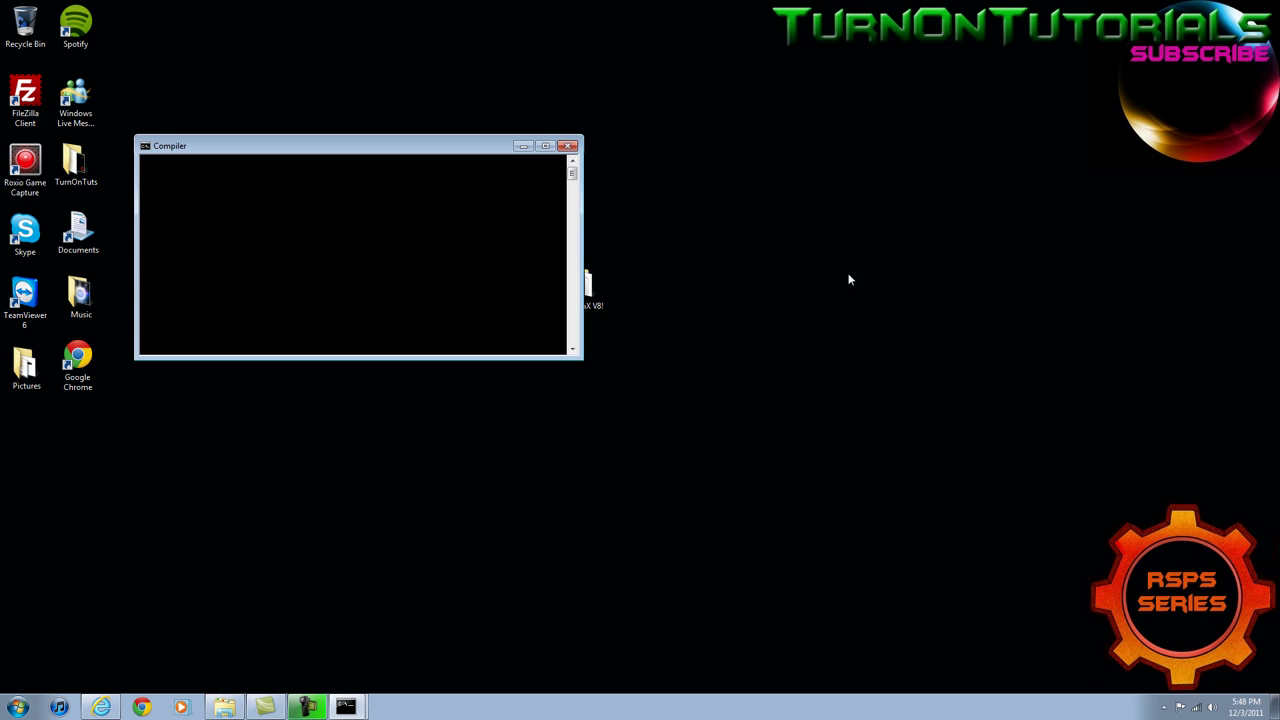
click(522, 146)
double_click(528, 283)
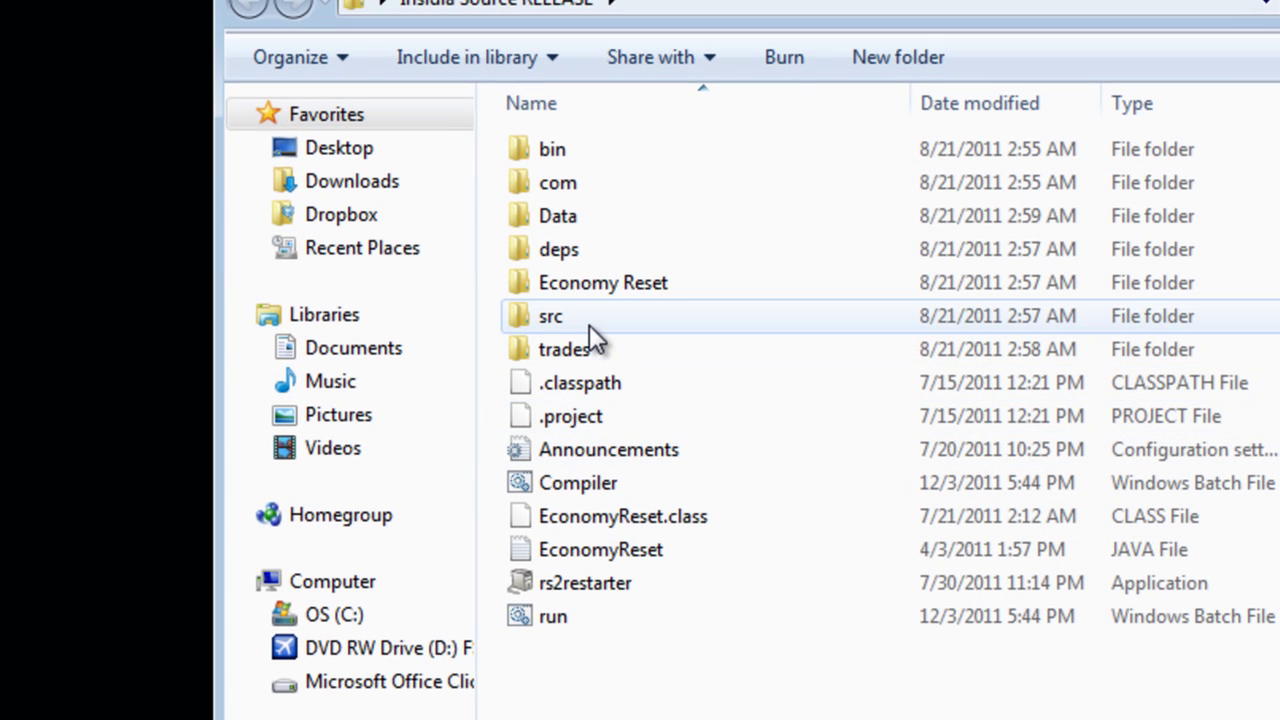
double_click(589, 324)
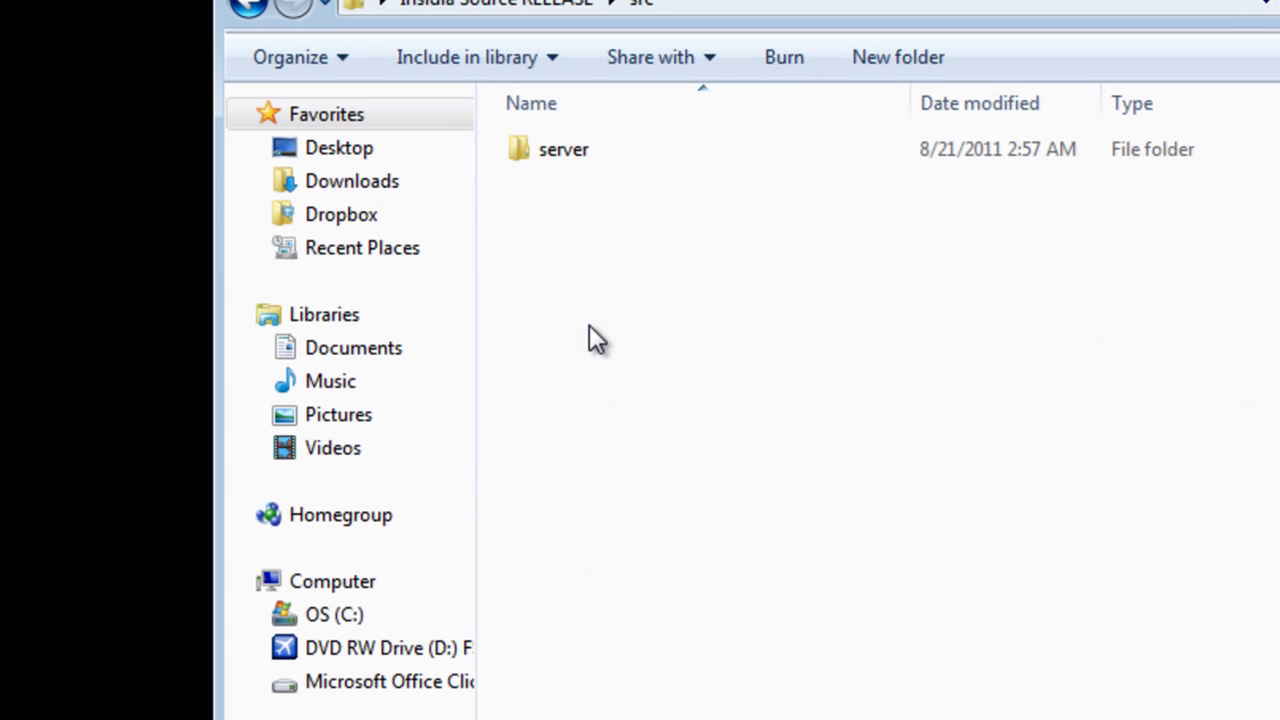
double_click(576, 145)
double_click(578, 187)
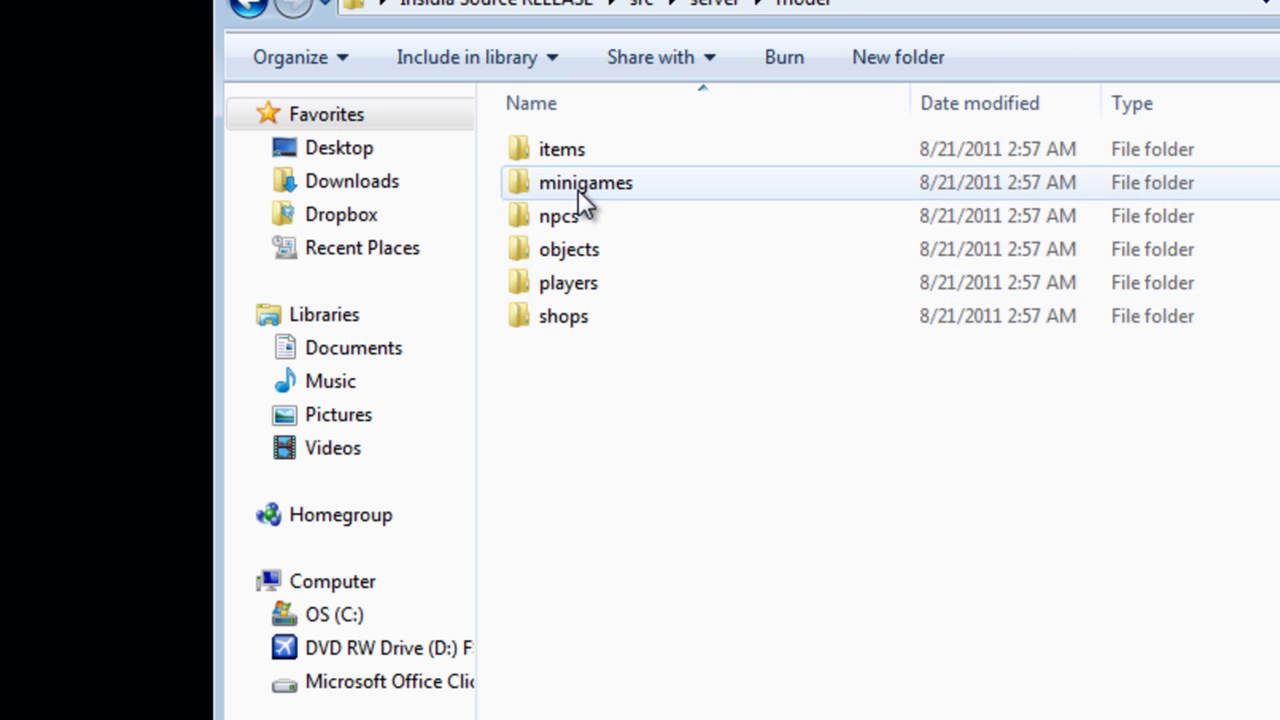
double_click(576, 283)
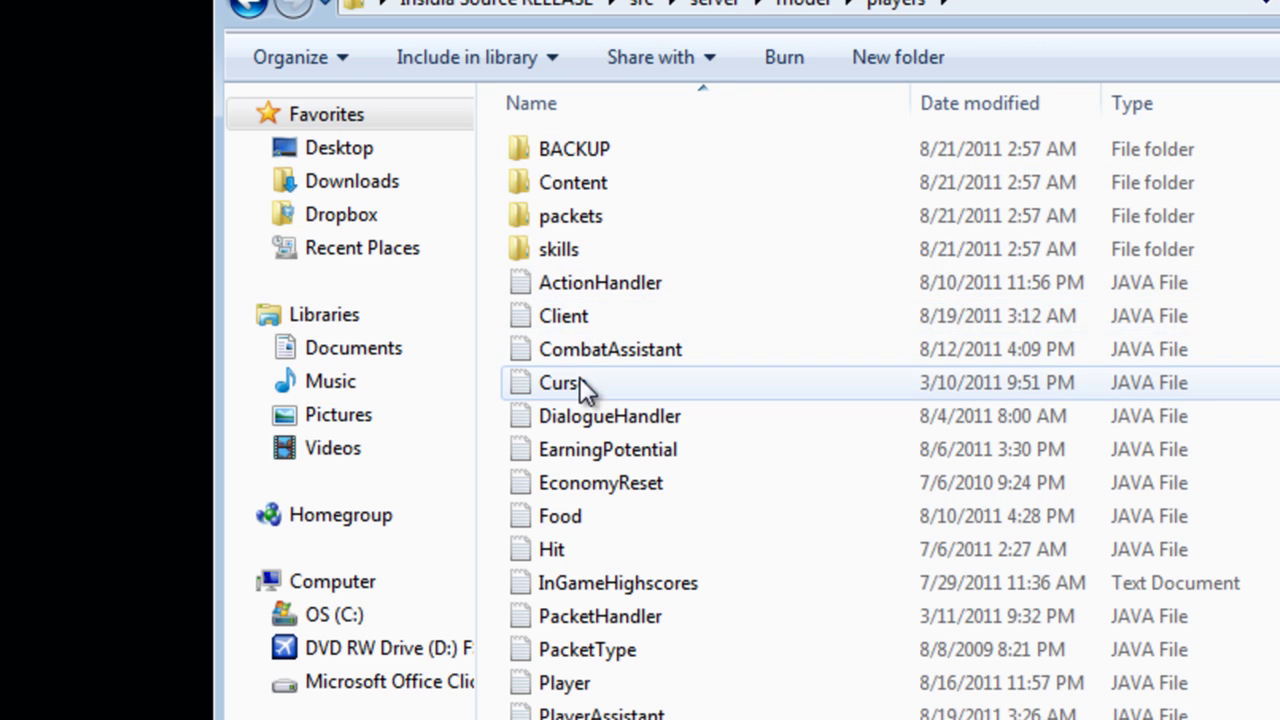
Step: Glance at the players Client source file, close it, and go back up to src
double_click(576, 321)
scroll(304, 193, down, 3)
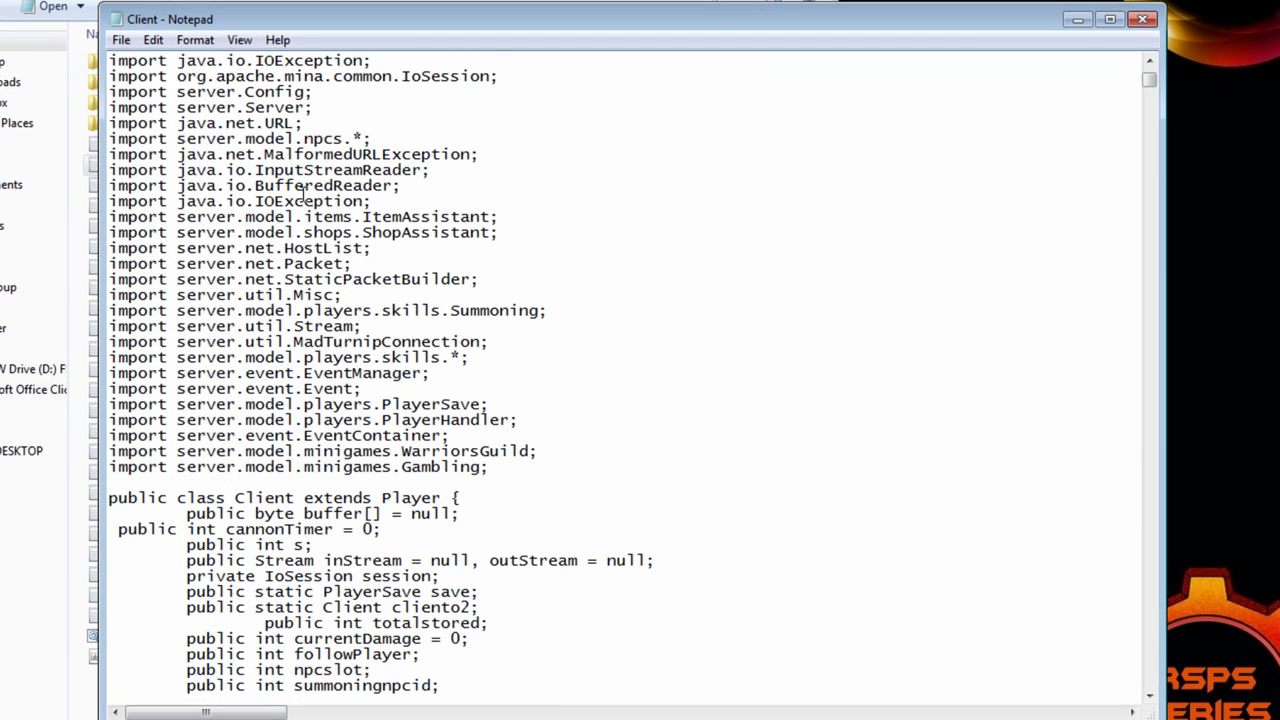
click(1142, 19)
click(447, 118)
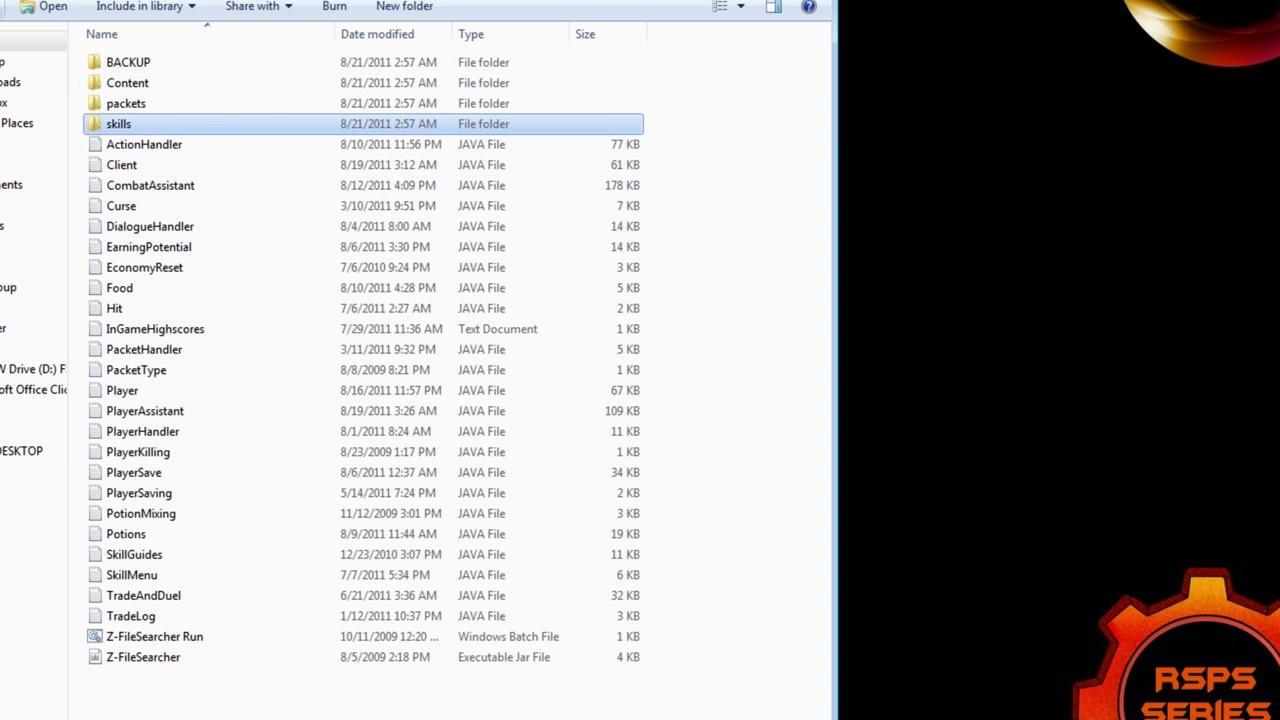
key(BackSpace)
key(BackSpace)
key(BackSpace)
key(BackSpace)
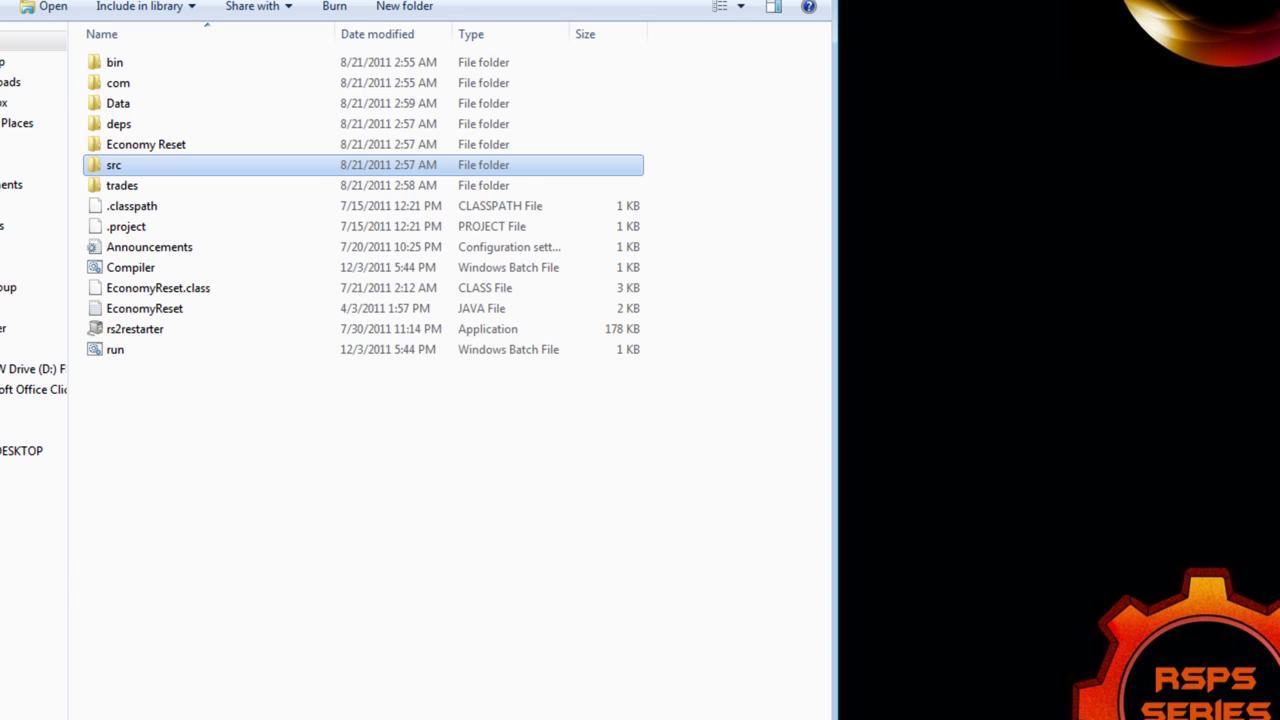
click(291, 457)
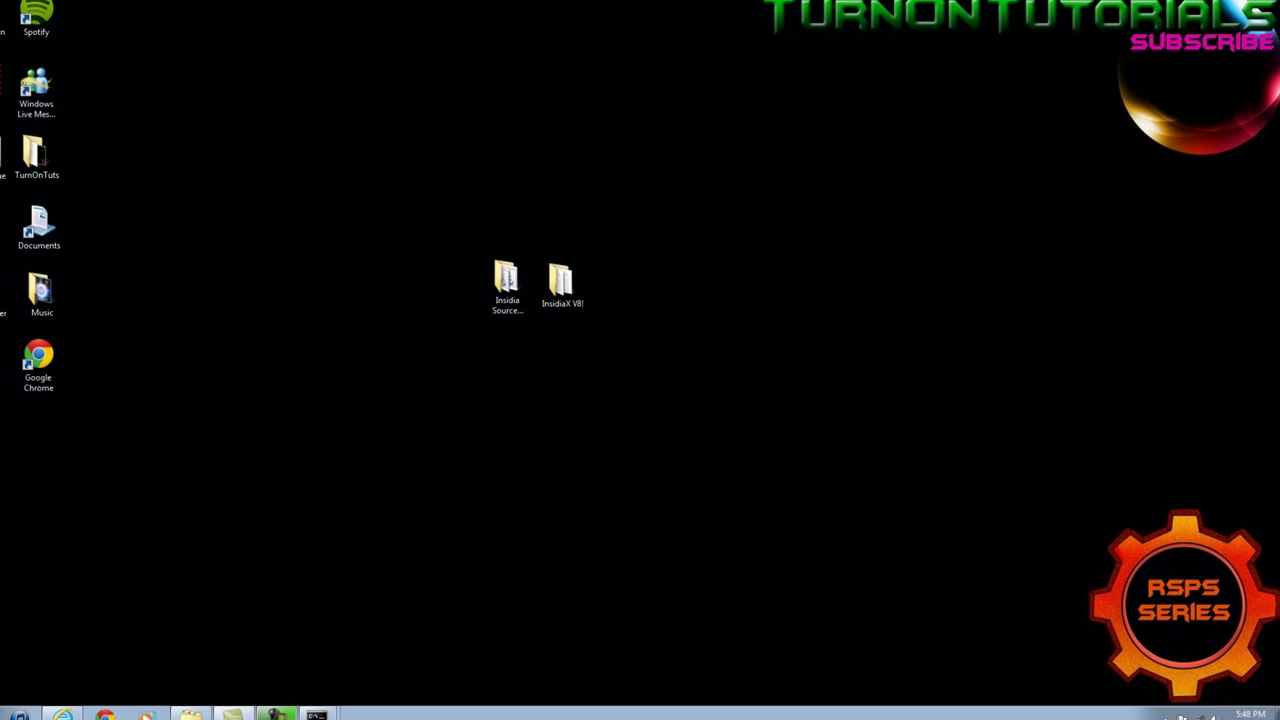
Step: Check the compiler output shows only unchecked-operation notes, close it, and clear the desktop selection
click(345, 707)
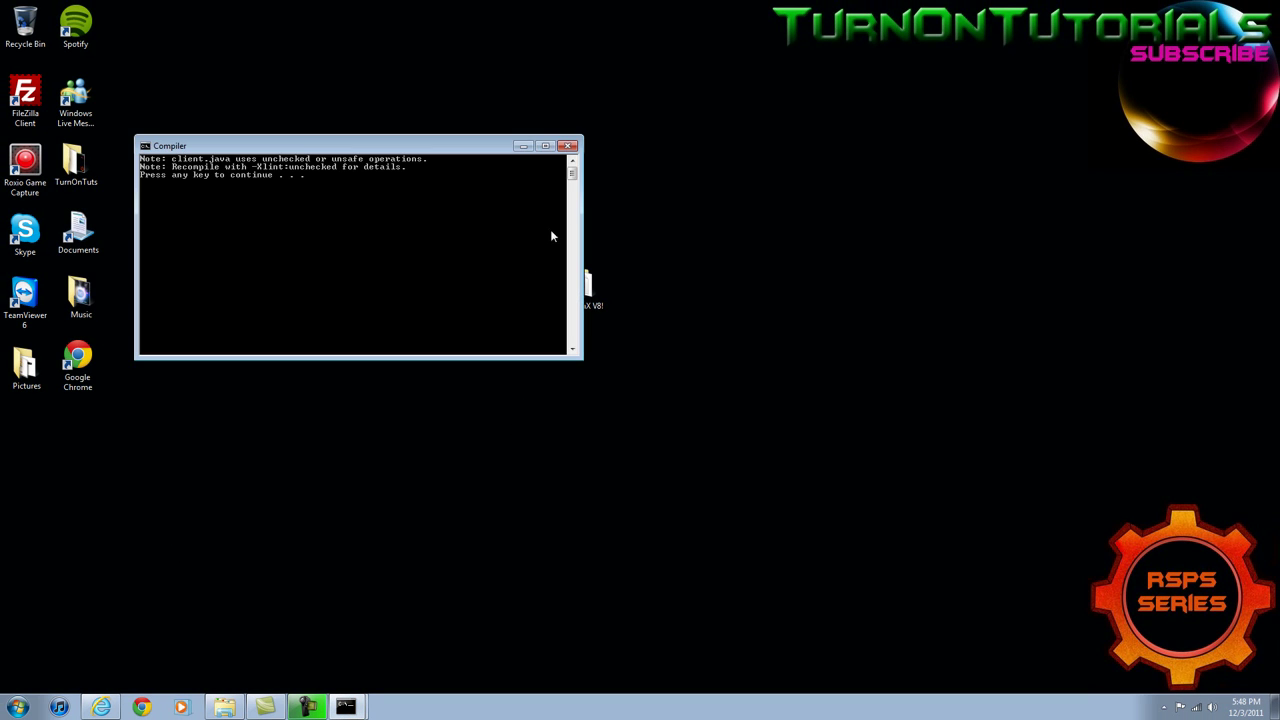
click(570, 147)
drag(467, 185, 616, 362)
click(571, 362)
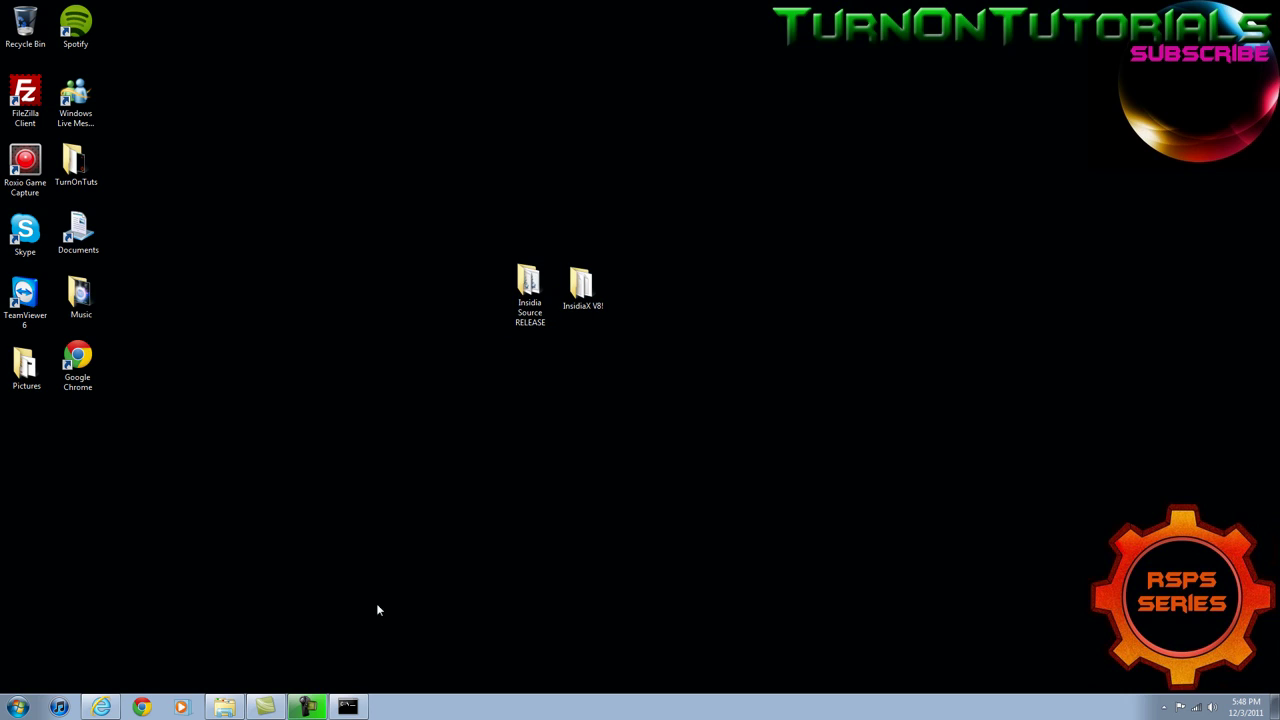